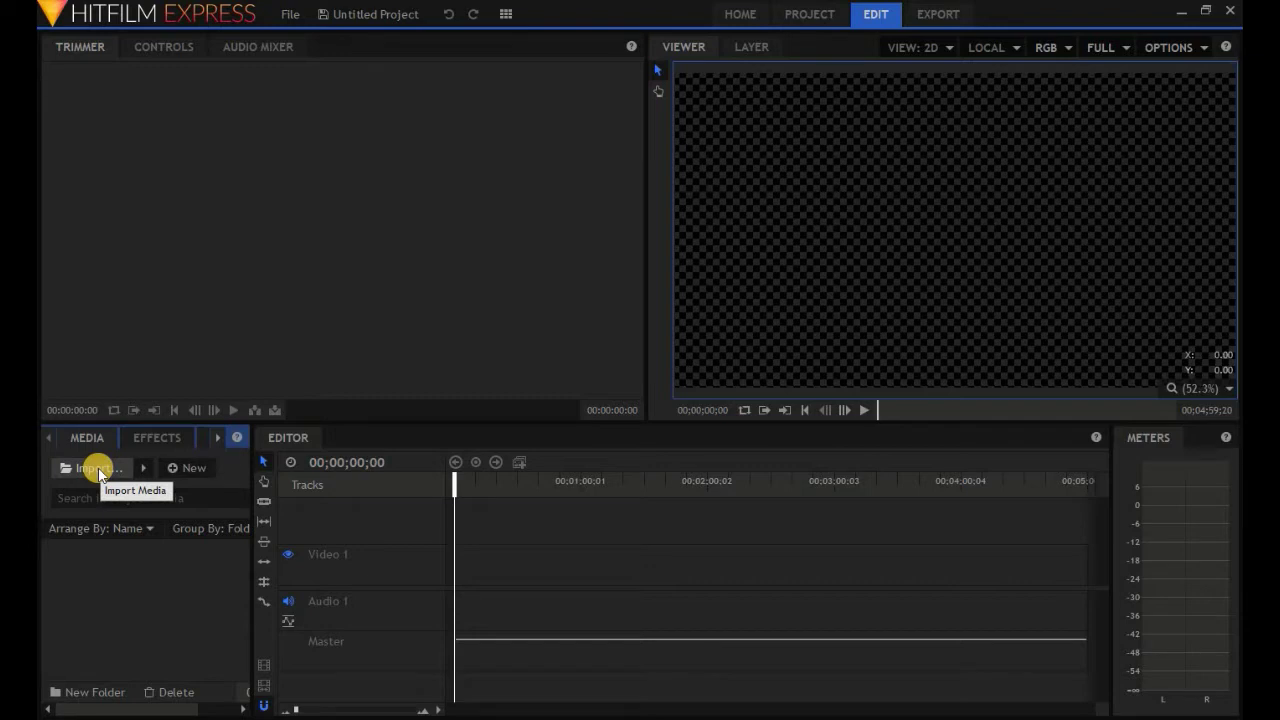
# - Import girl-doing-fitness-exercise-2.jpg from This PC > Pictures into the Media panel
pyautogui.click(98, 467)
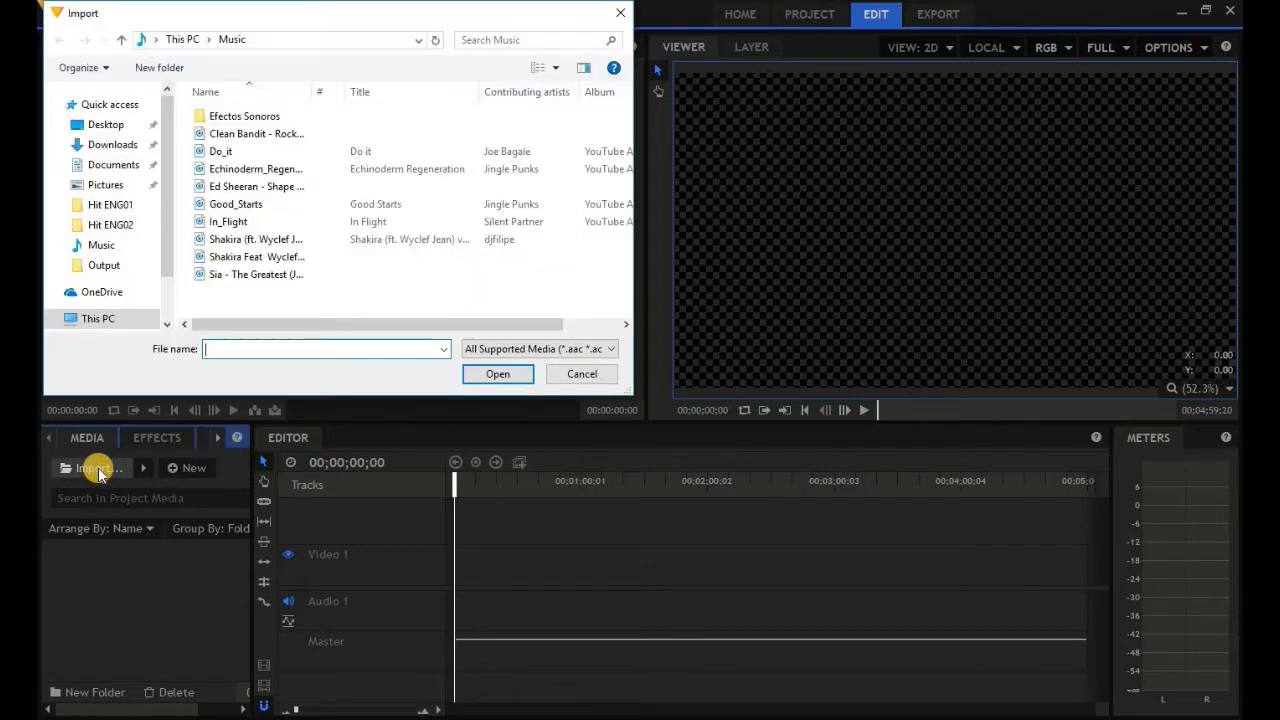
pyautogui.click(118, 319)
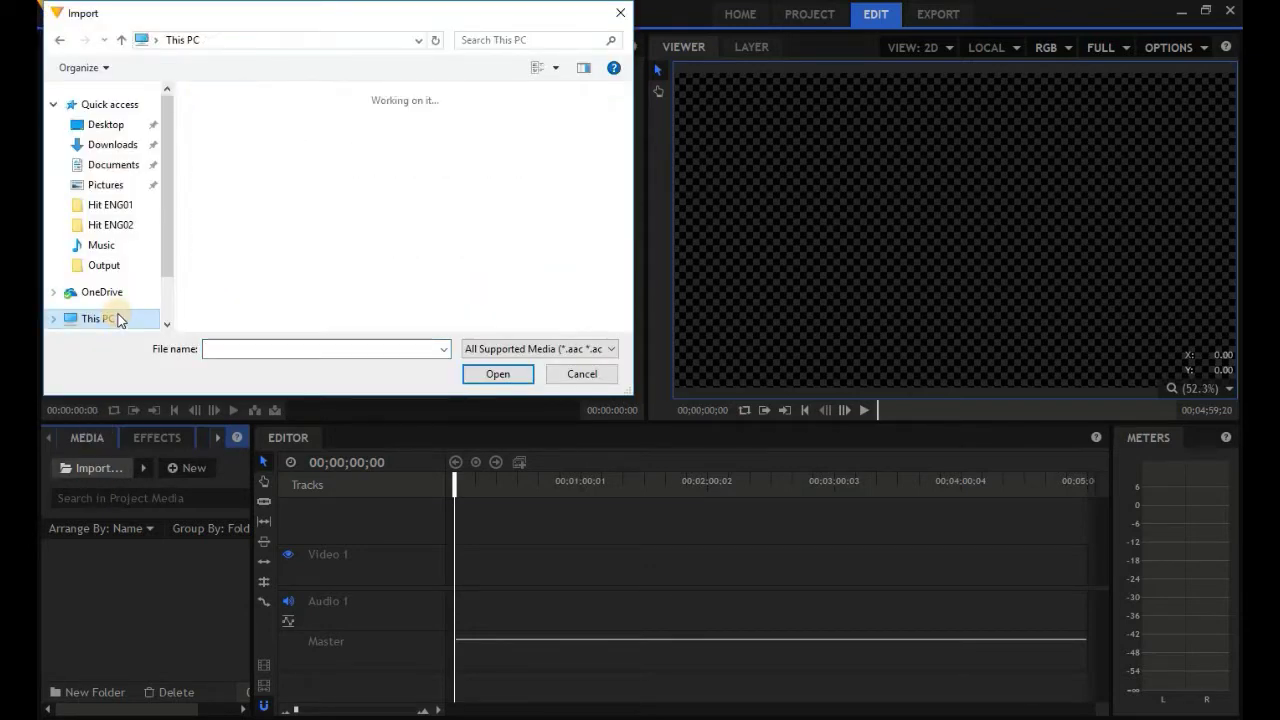
pyautogui.doubleClick(240, 224)
pyautogui.scroll(-5, 486, 205)
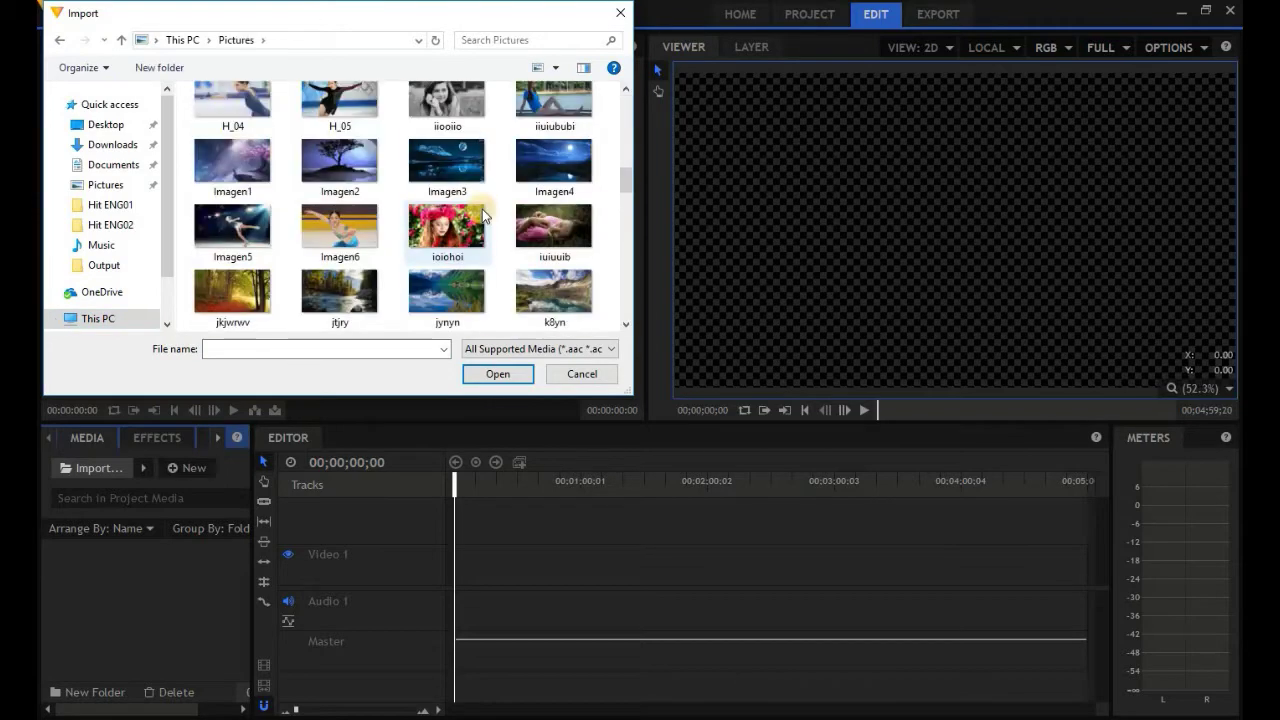
pyautogui.scroll(4, 484, 215)
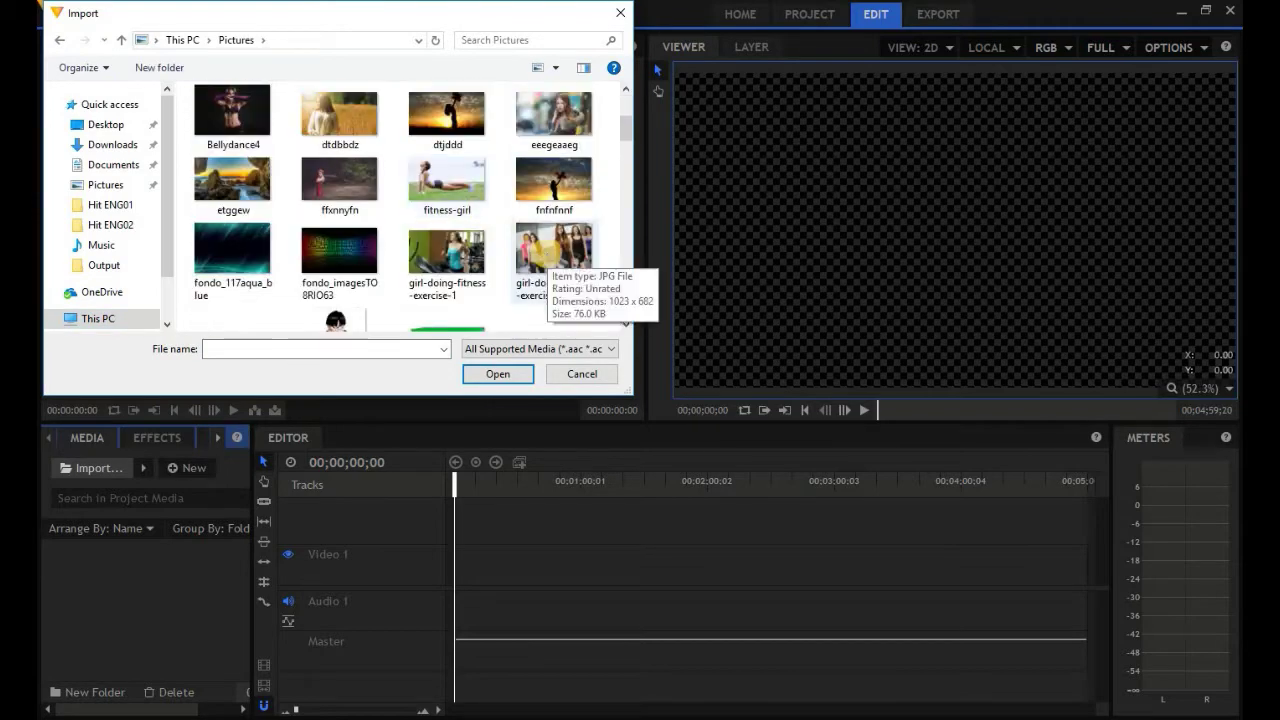
pyautogui.click(550, 255)
pyautogui.click(498, 375)
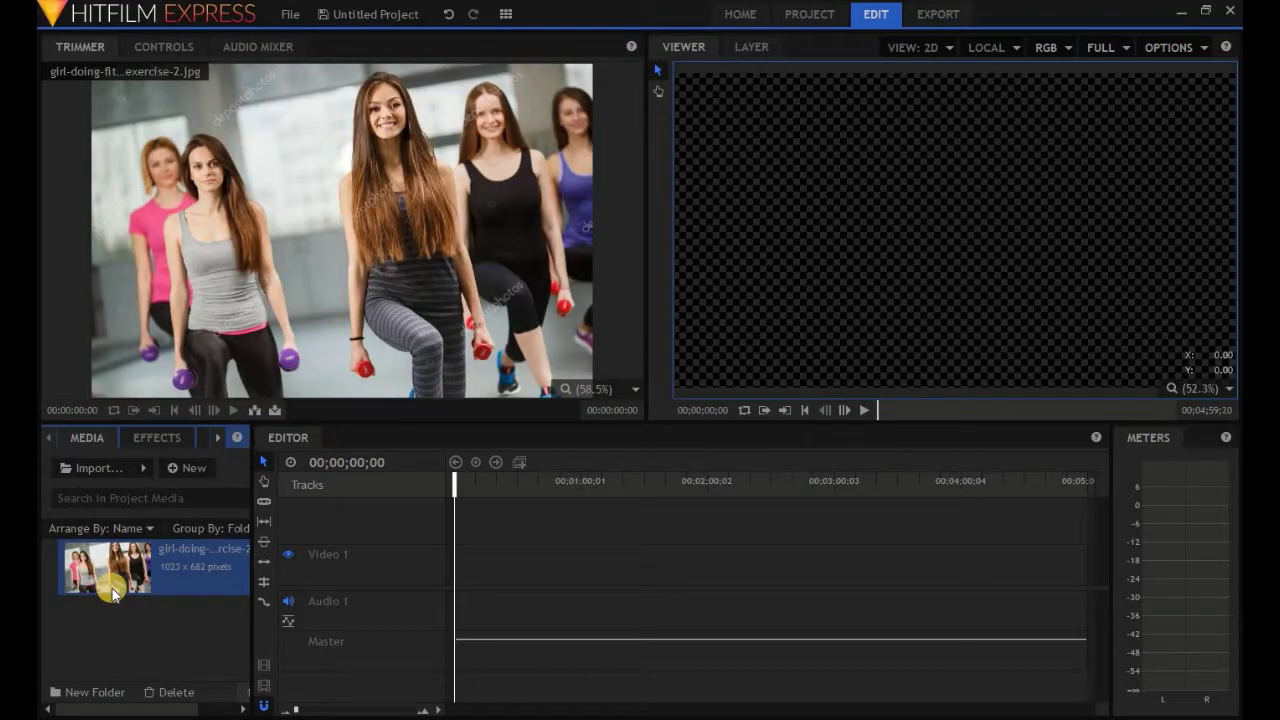
# - Place the fitness photo on Video 1 and scale it up to overfill the frame
pyautogui.moveTo(283, 331); pyautogui.dragTo(462, 563)
pyautogui.click(457, 486)
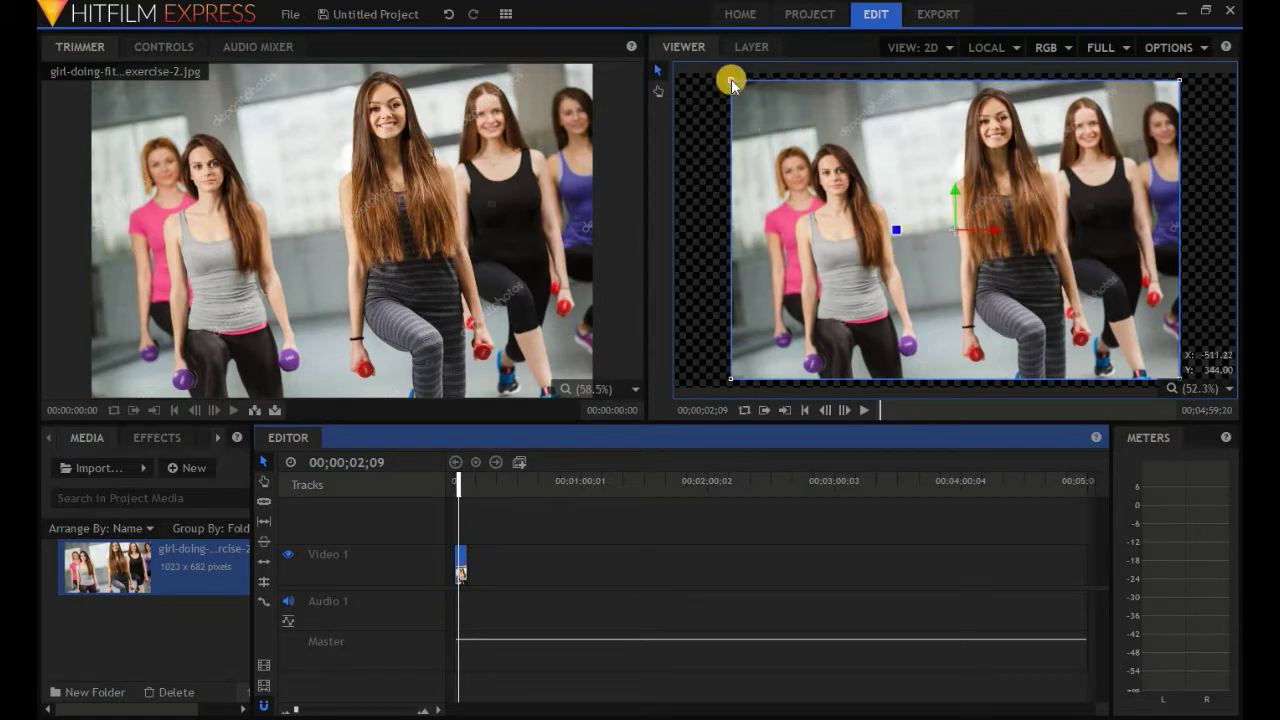
pyautogui.moveTo(731, 81); pyautogui.dragTo(668, 62)
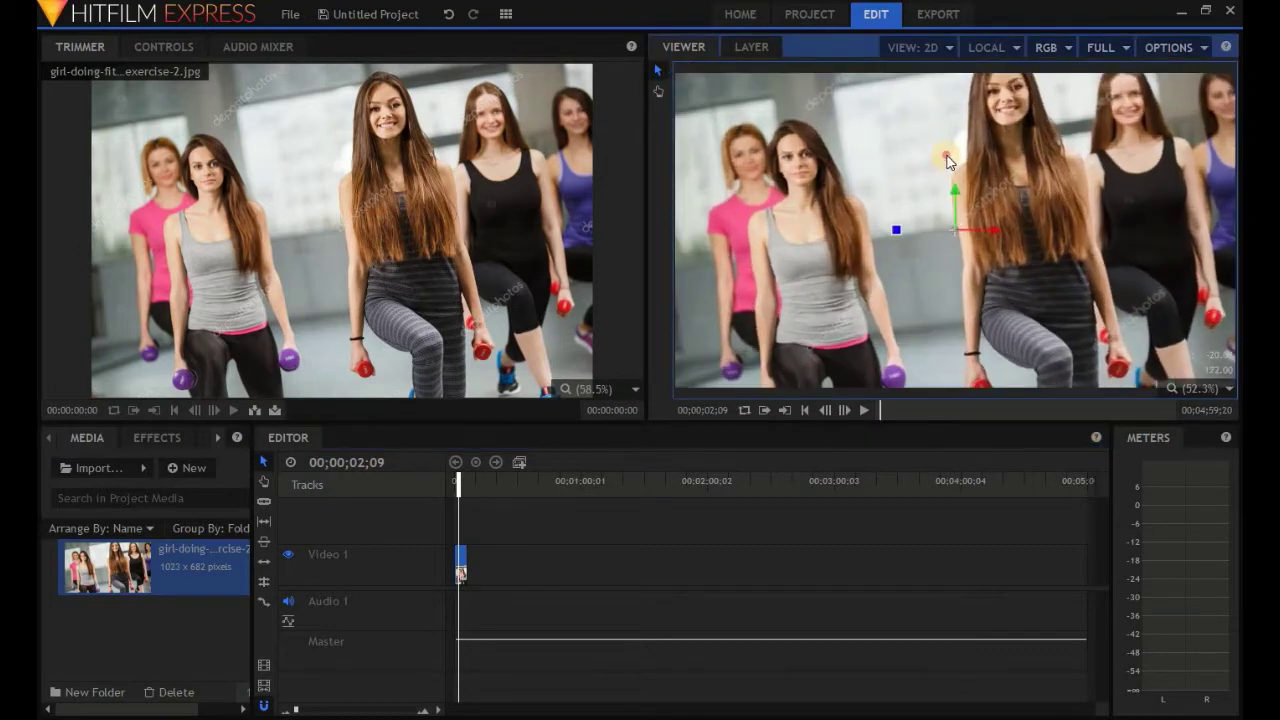
pyautogui.moveTo(948, 162); pyautogui.dragTo(925, 190)
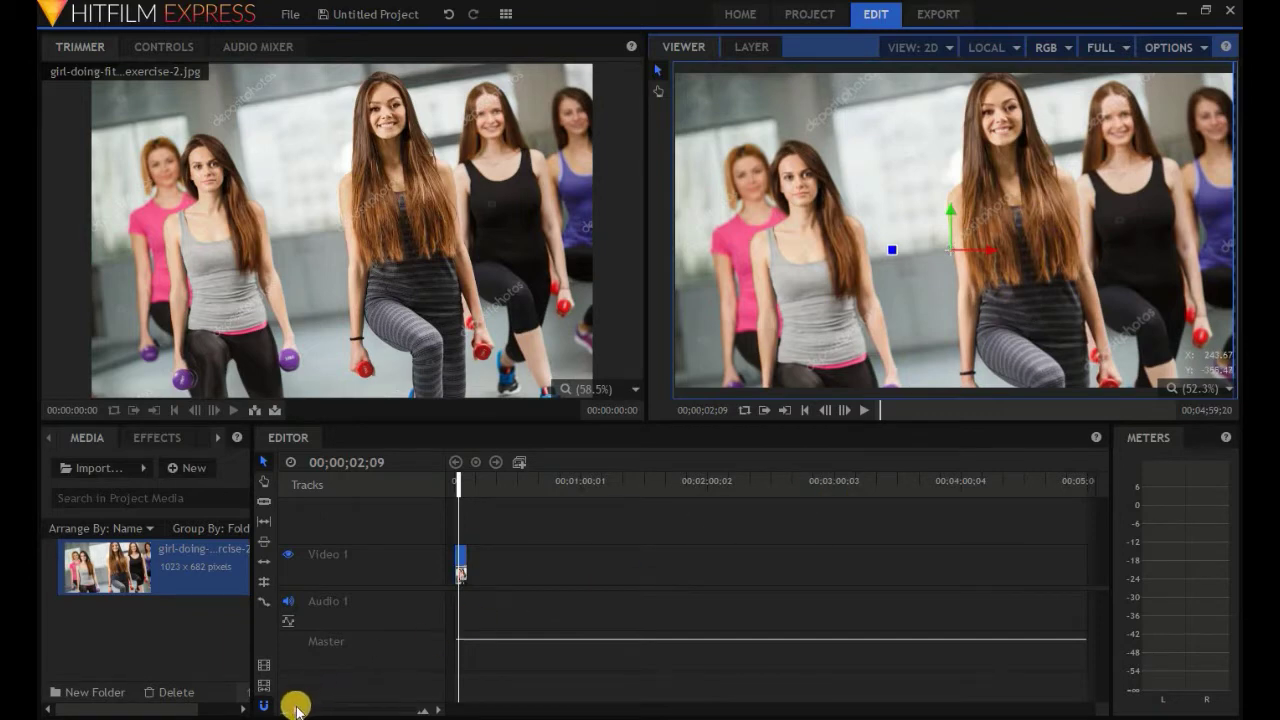
# - Zoom the timeline in and play the sequence back from the start
pyautogui.moveTo(296, 708); pyautogui.dragTo(303, 710)
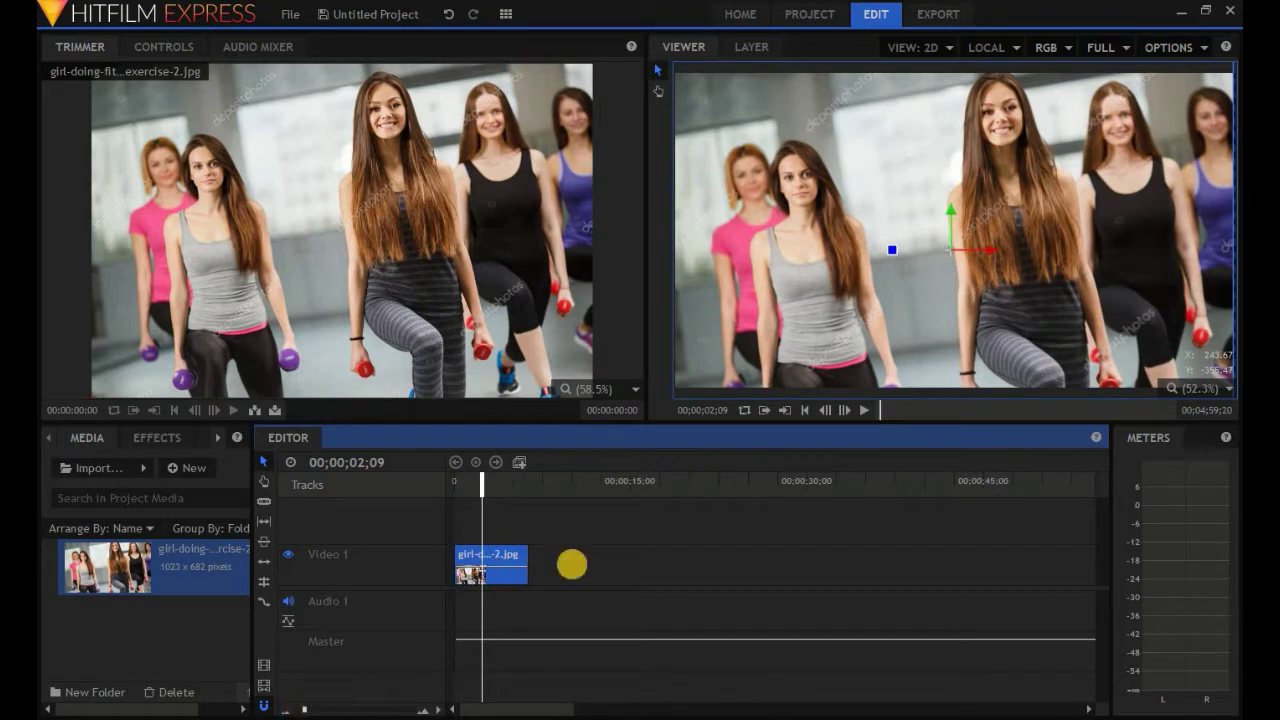
pyautogui.click(456, 485)
pyautogui.moveTo(453, 484); pyautogui.dragTo(448, 484)
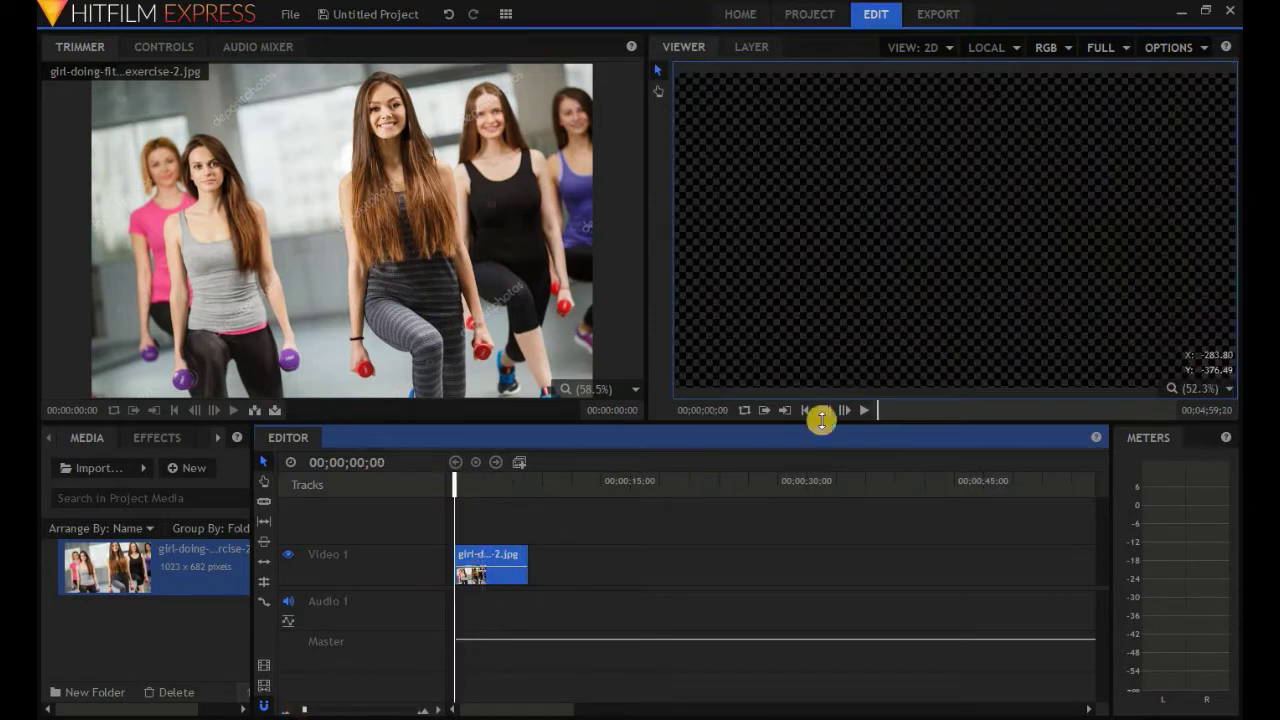
pyautogui.click(861, 408)
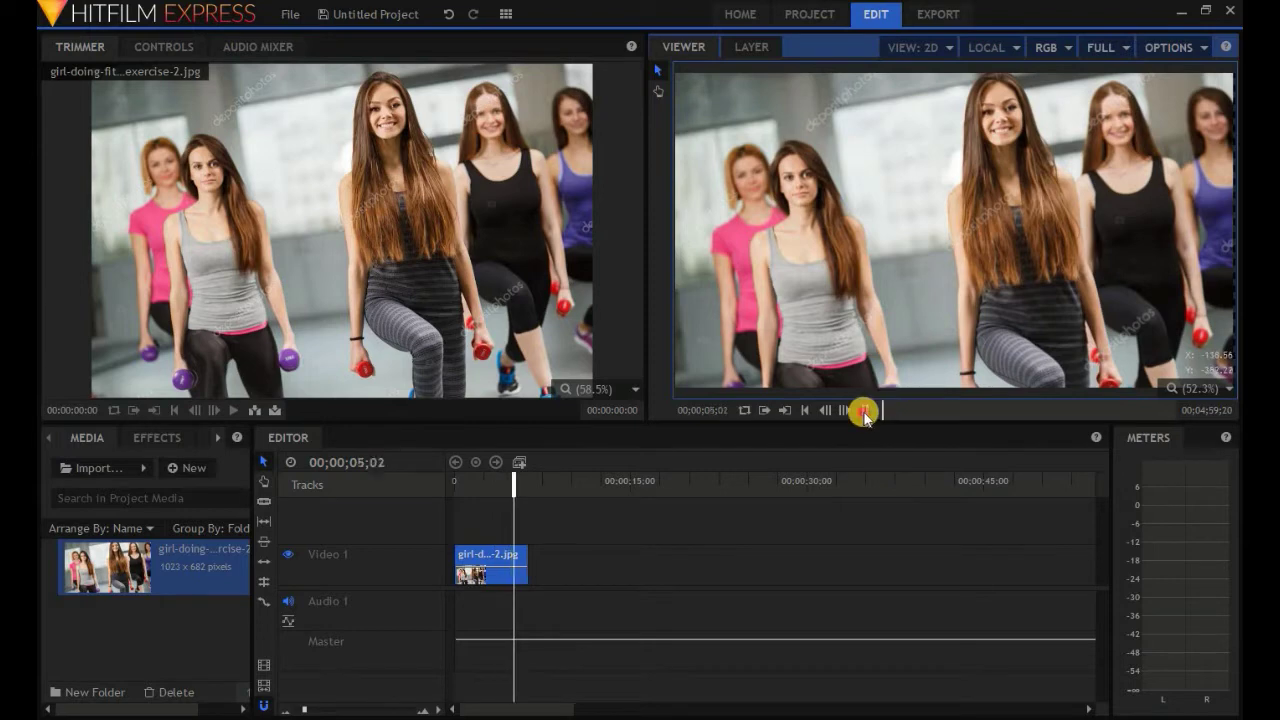
pyautogui.click(865, 410)
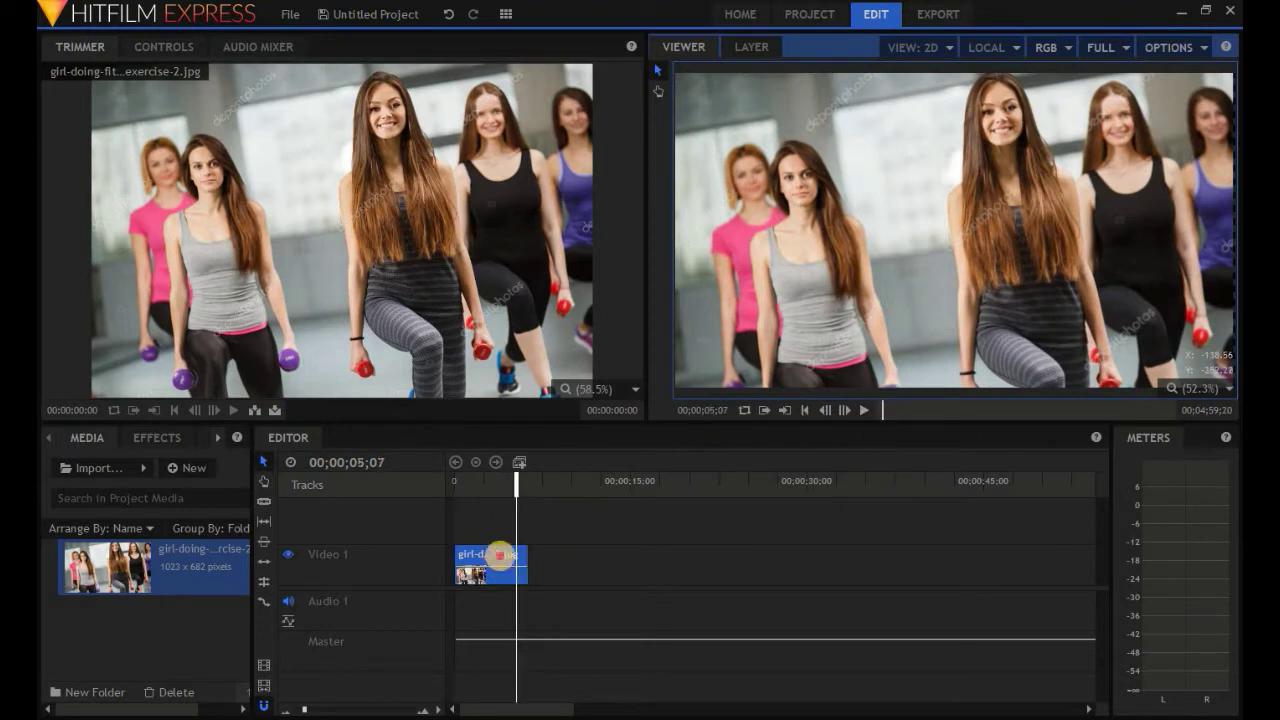
# - Trim the photo clip's end so it finishes before the five-second mark
pyautogui.click(500, 556)
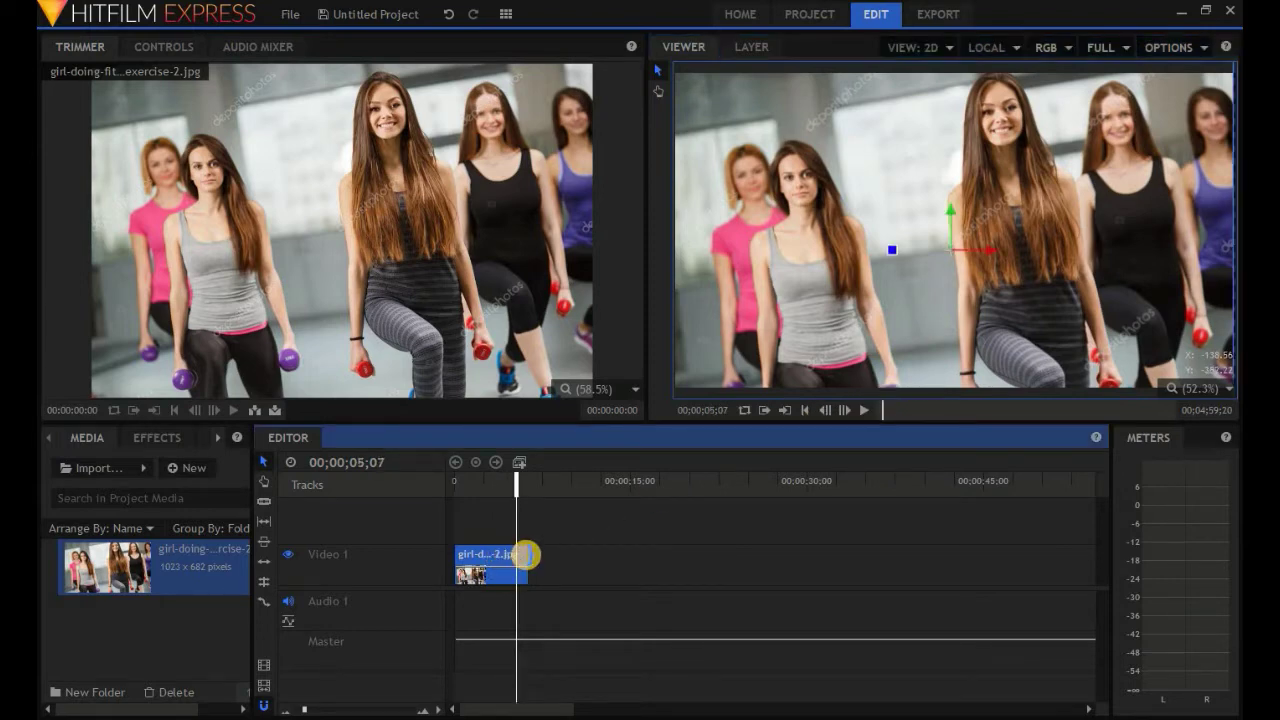
pyautogui.click(512, 553)
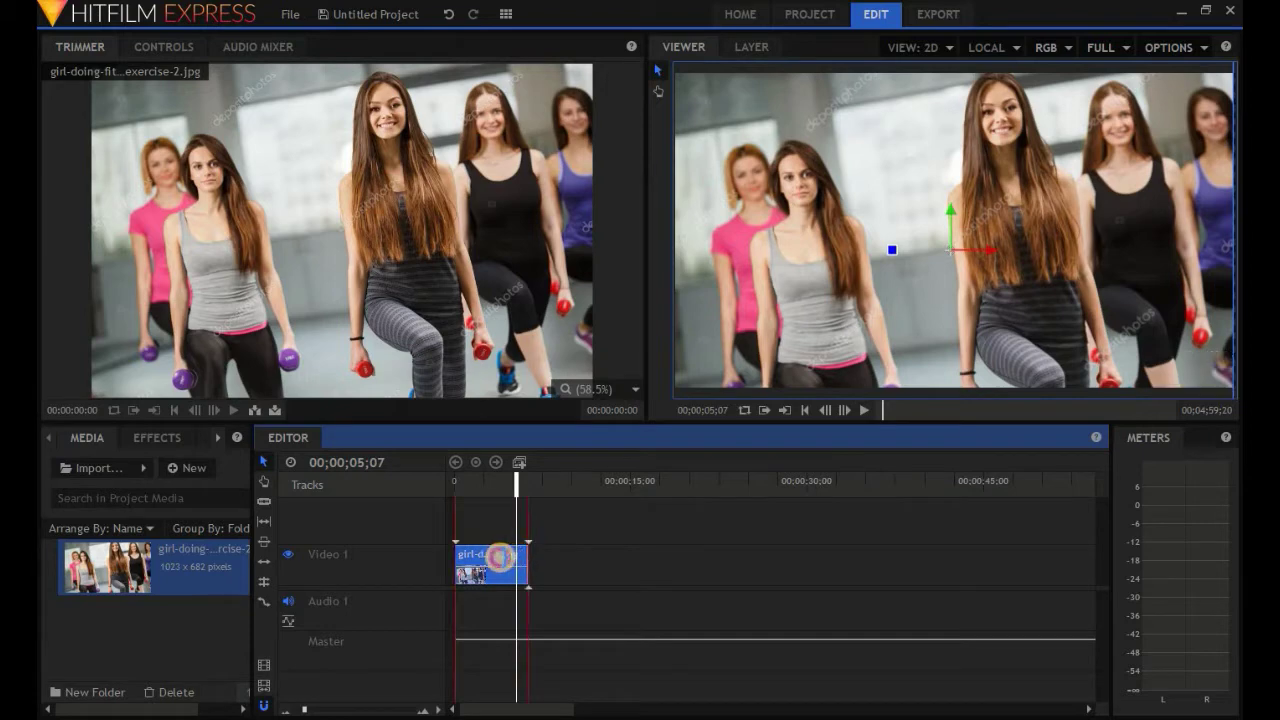
pyautogui.moveTo(498, 563); pyautogui.dragTo(488, 549)
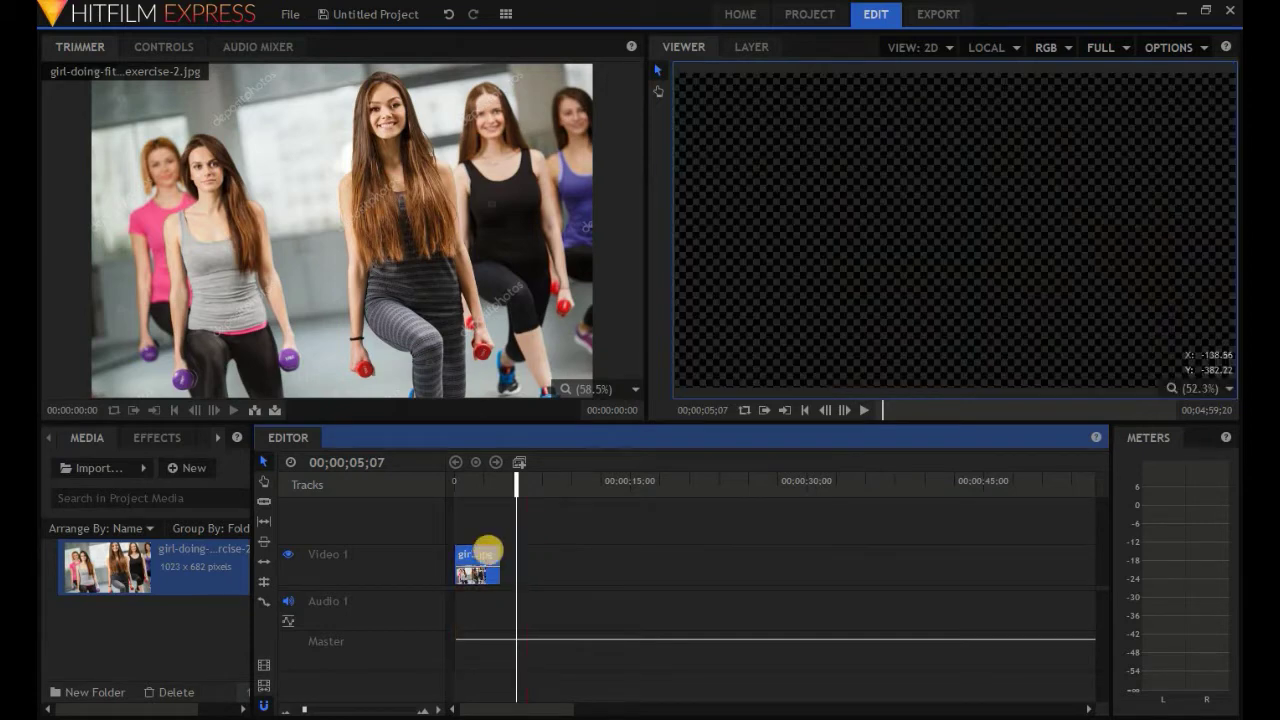
pyautogui.click(477, 489)
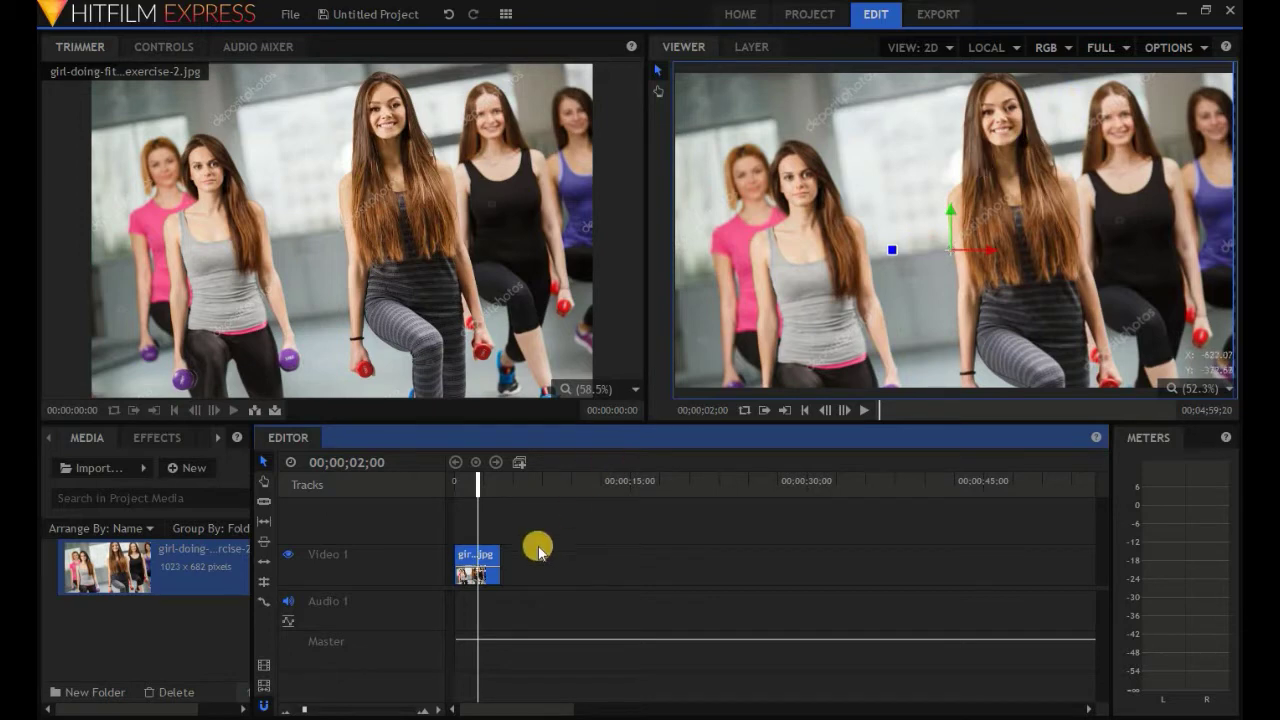
# - Make a composite shot from the photo clip named 'girl-picture-close-up.jpg Composite Shot'
pyautogui.rightClick(492, 557)
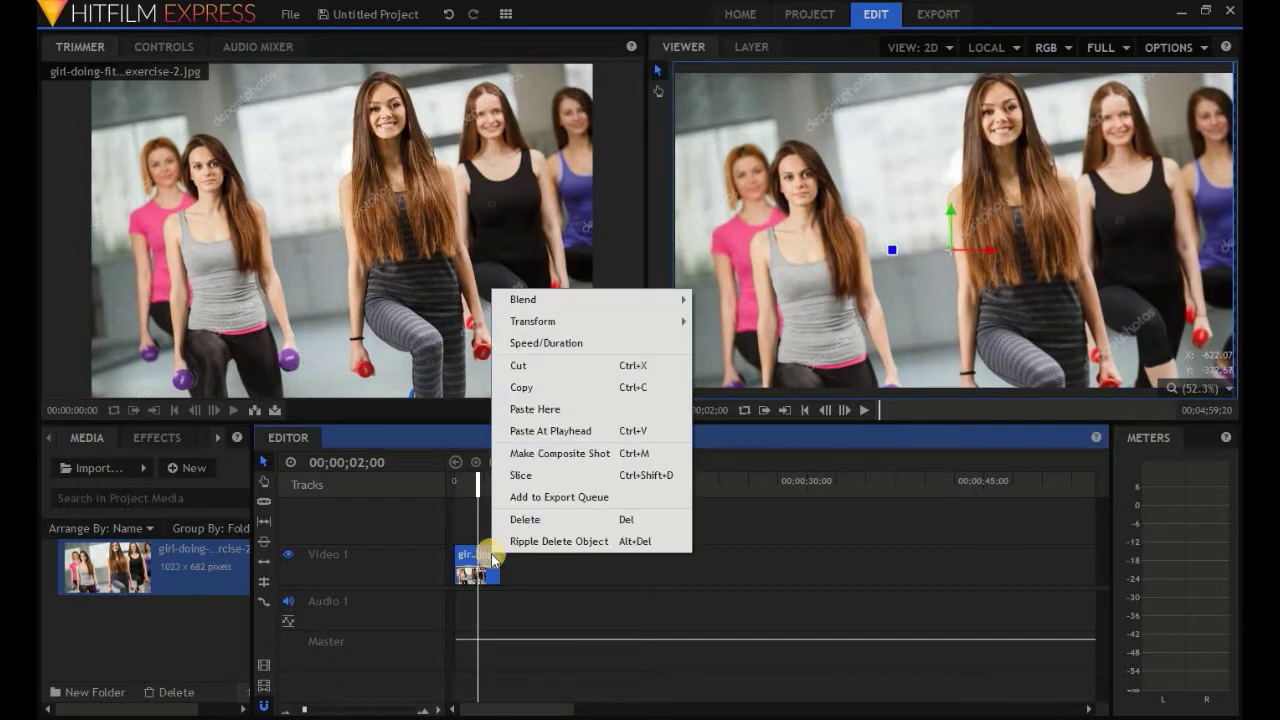
pyautogui.click(562, 453)
pyautogui.moveTo(640, 264); pyautogui.dragTo(500, 294)
pyautogui.write('girl-picture-close.jpg')
pyautogui.write('-up')
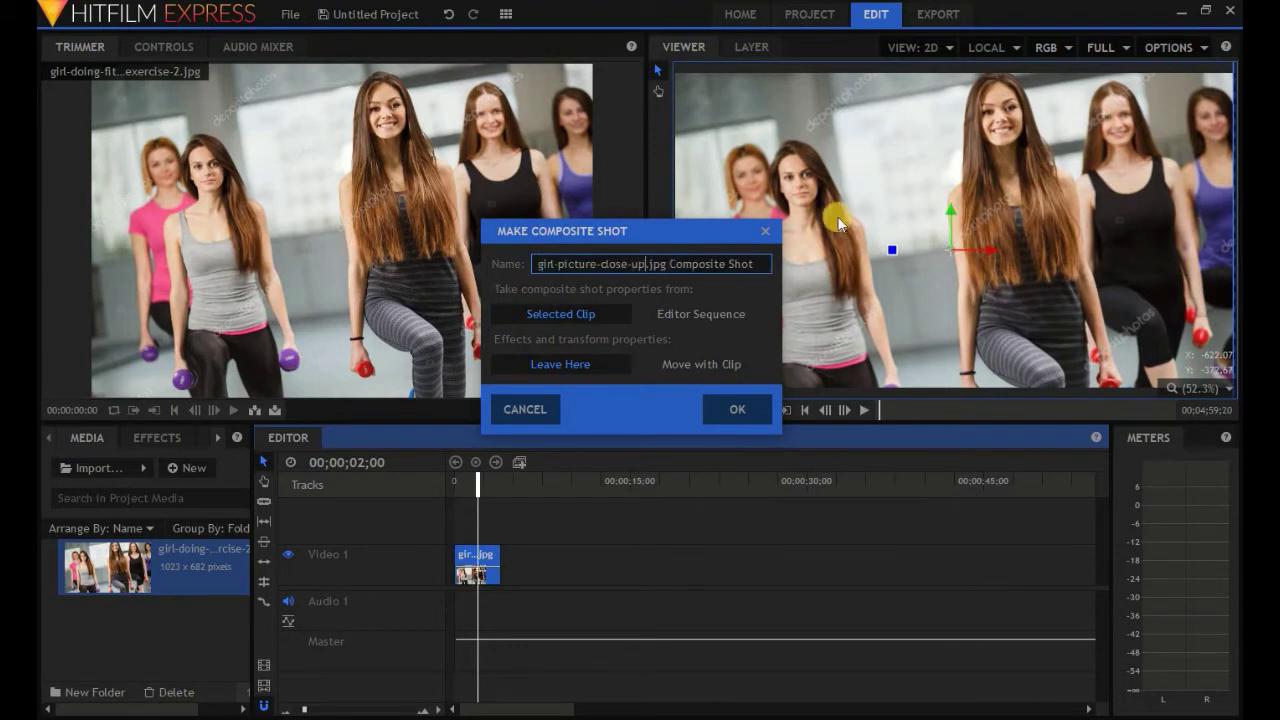
pyautogui.click(733, 410)
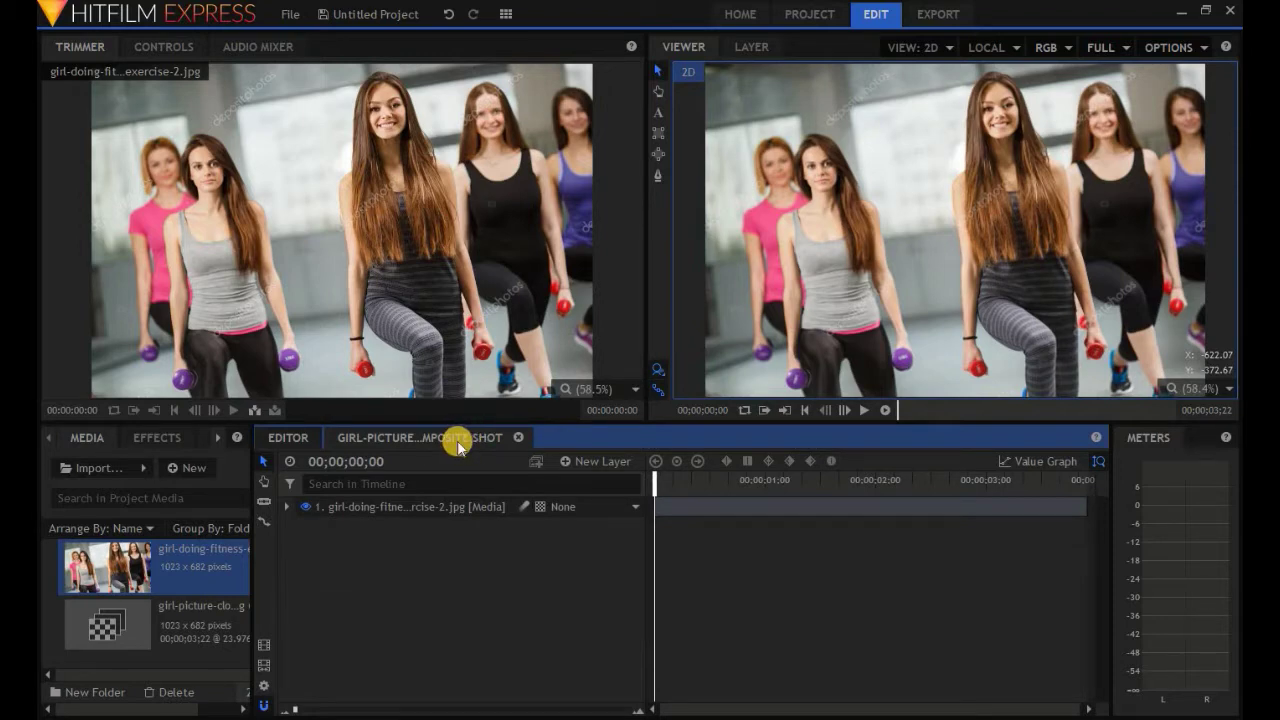
# - Open the composite shot's timeline and switch to the Compositing workspace
pyautogui.click(288, 440)
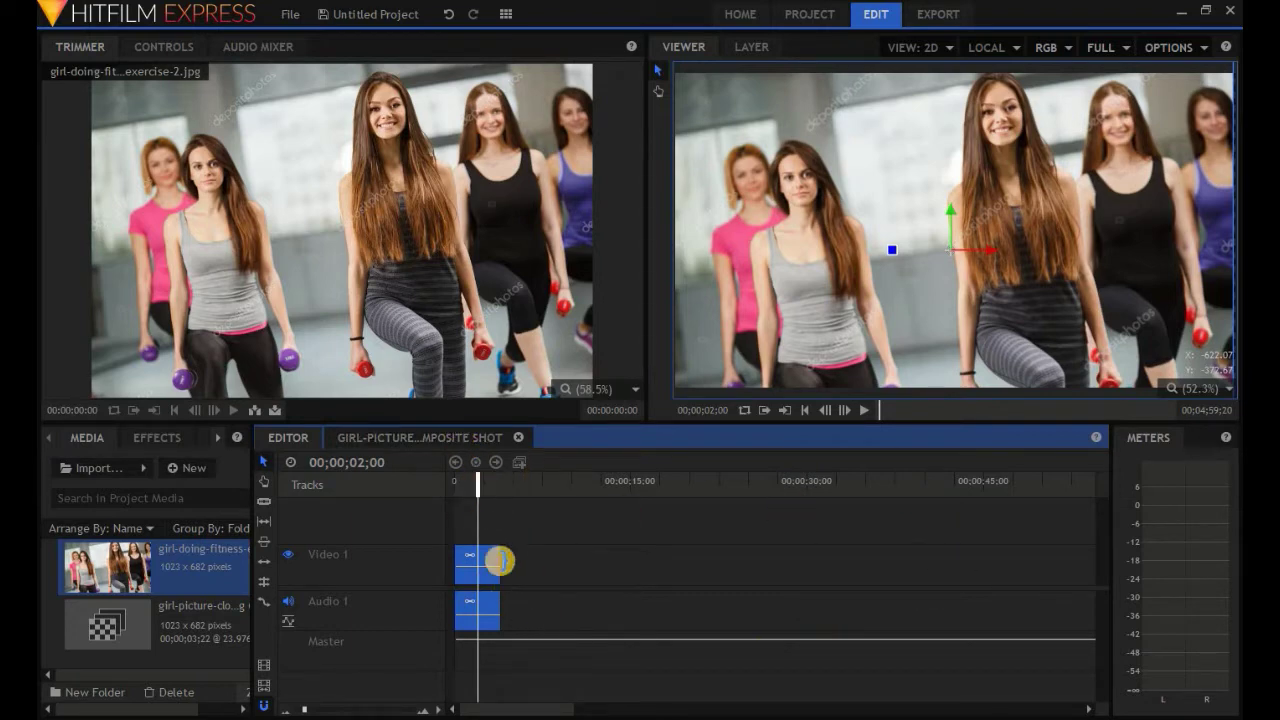
pyautogui.click(447, 440)
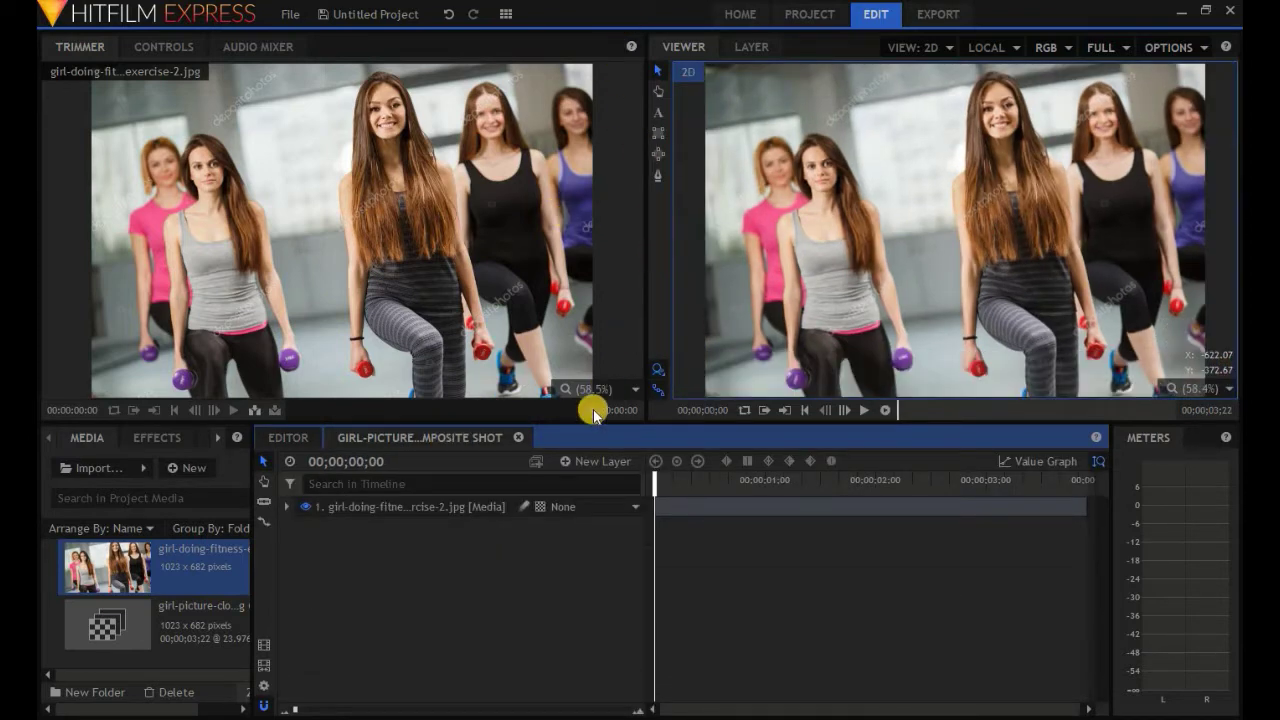
pyautogui.click(508, 15)
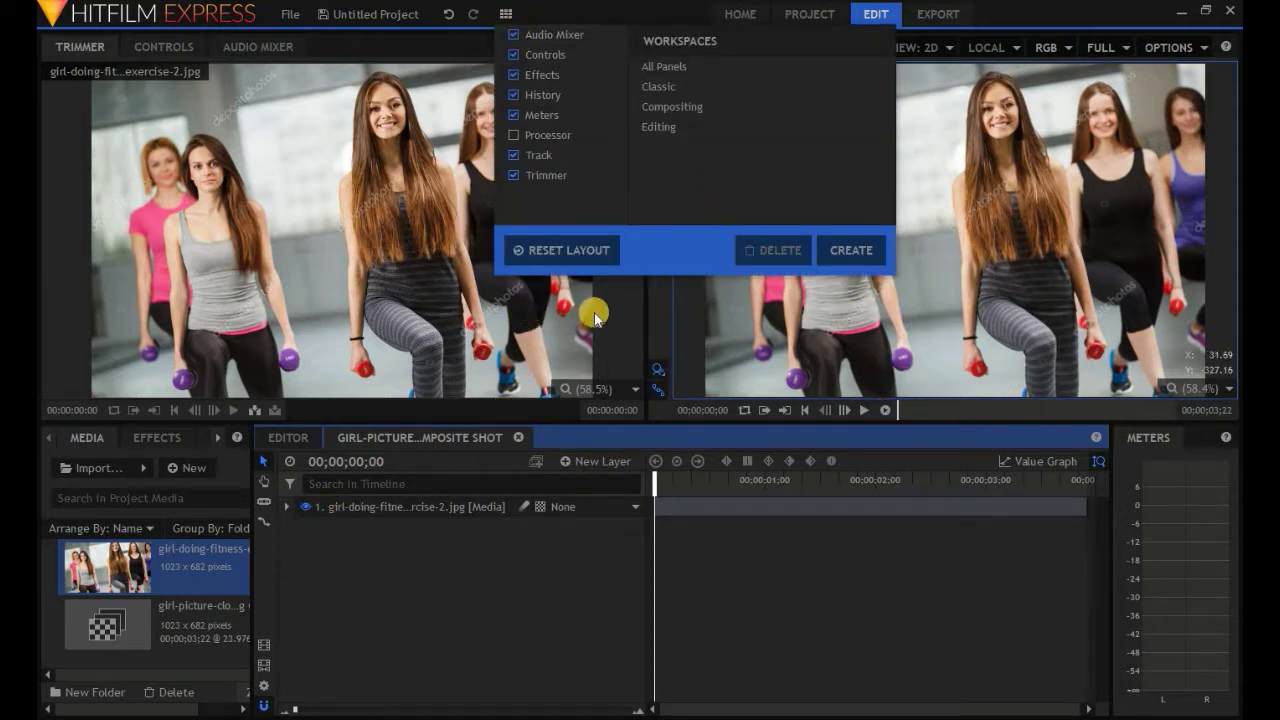
pyautogui.click(699, 110)
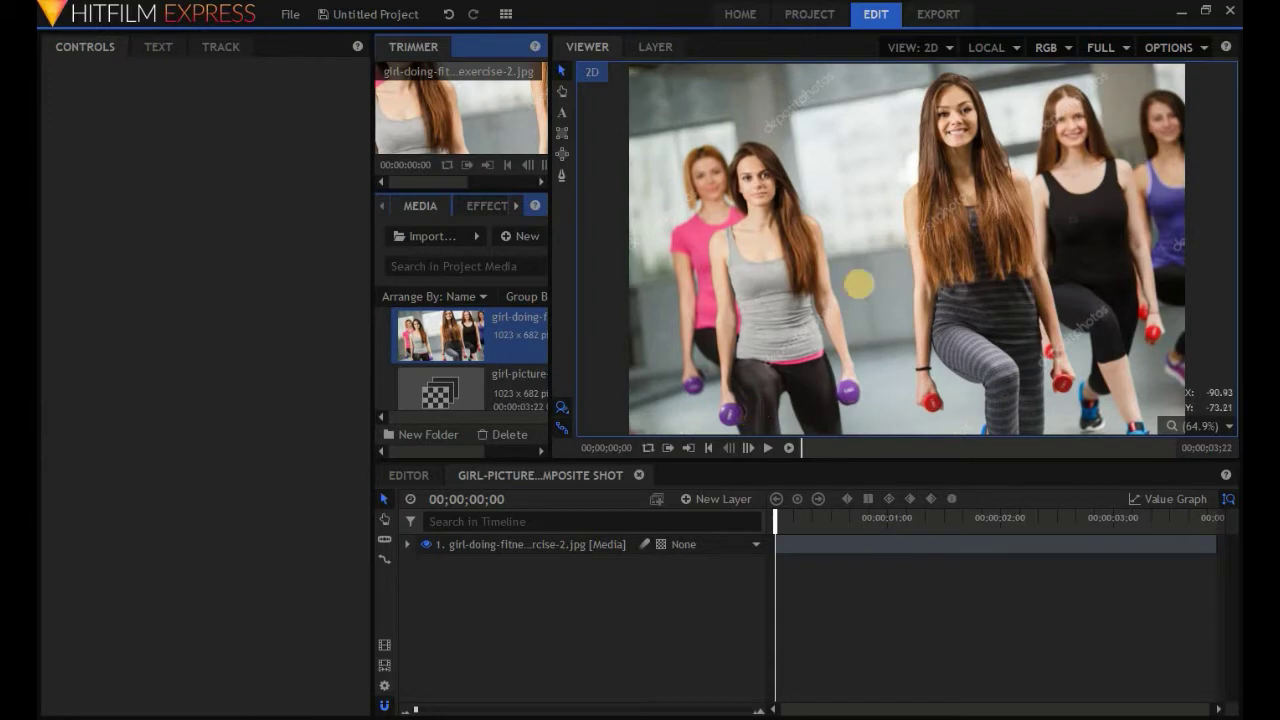
# - Expand the photo layer's transform, keyframe Scale, and set it to 150%
pyautogui.click(534, 544)
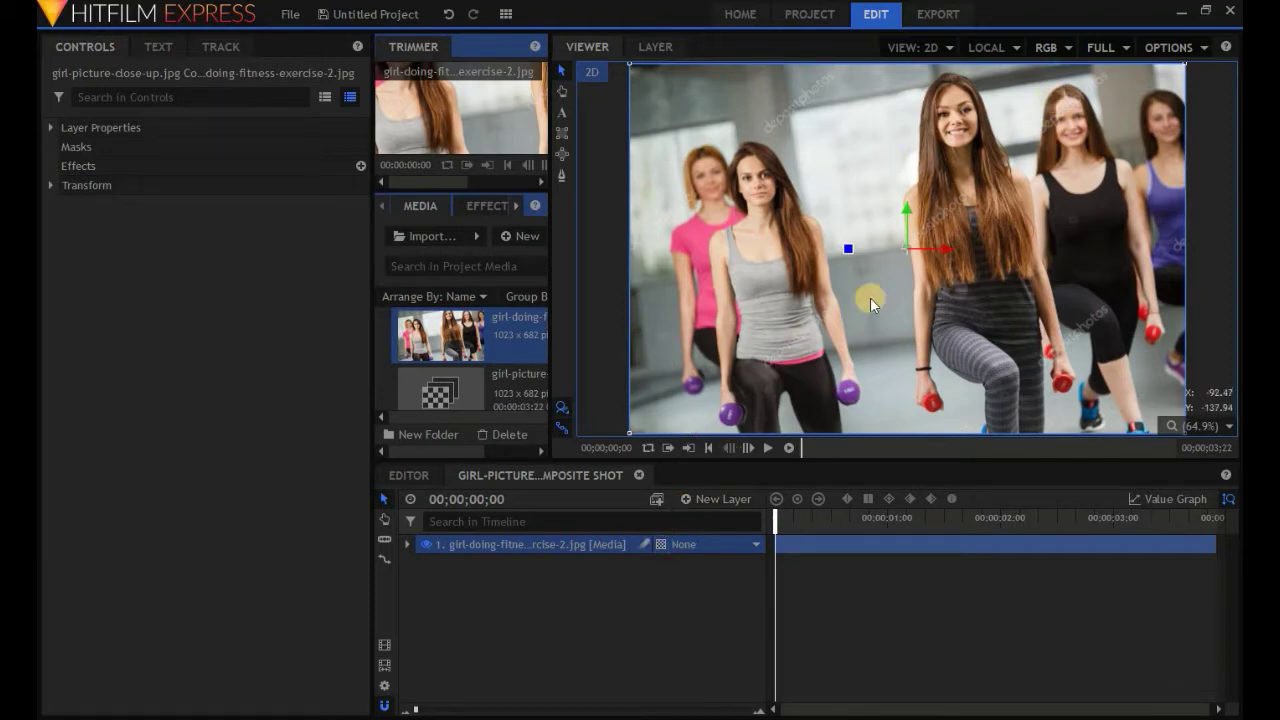
pyautogui.click(407, 544)
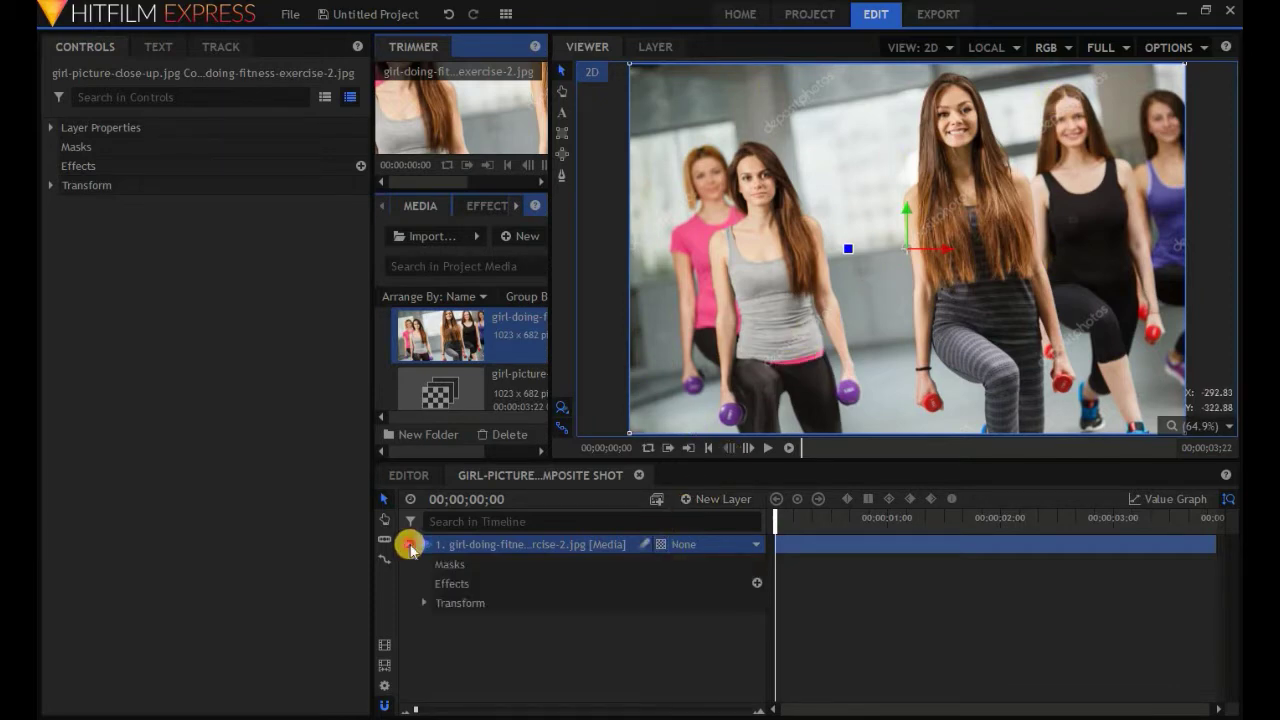
pyautogui.click(423, 603)
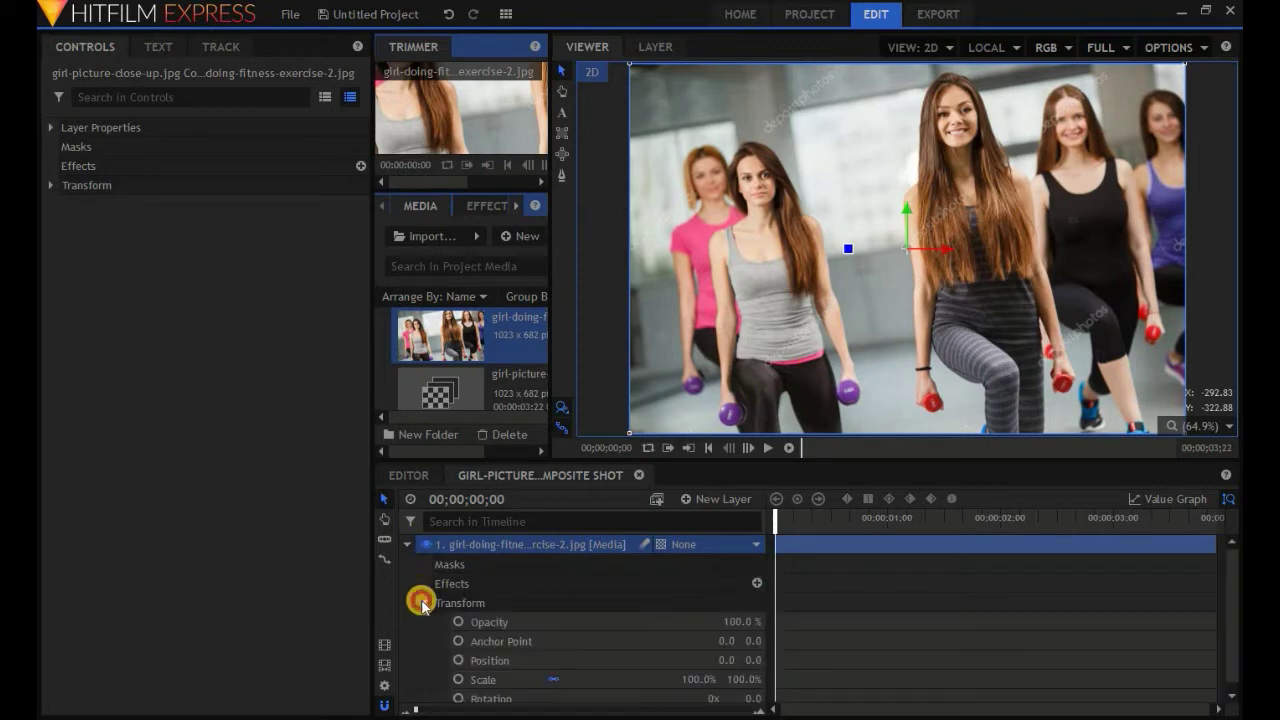
pyautogui.click(459, 679)
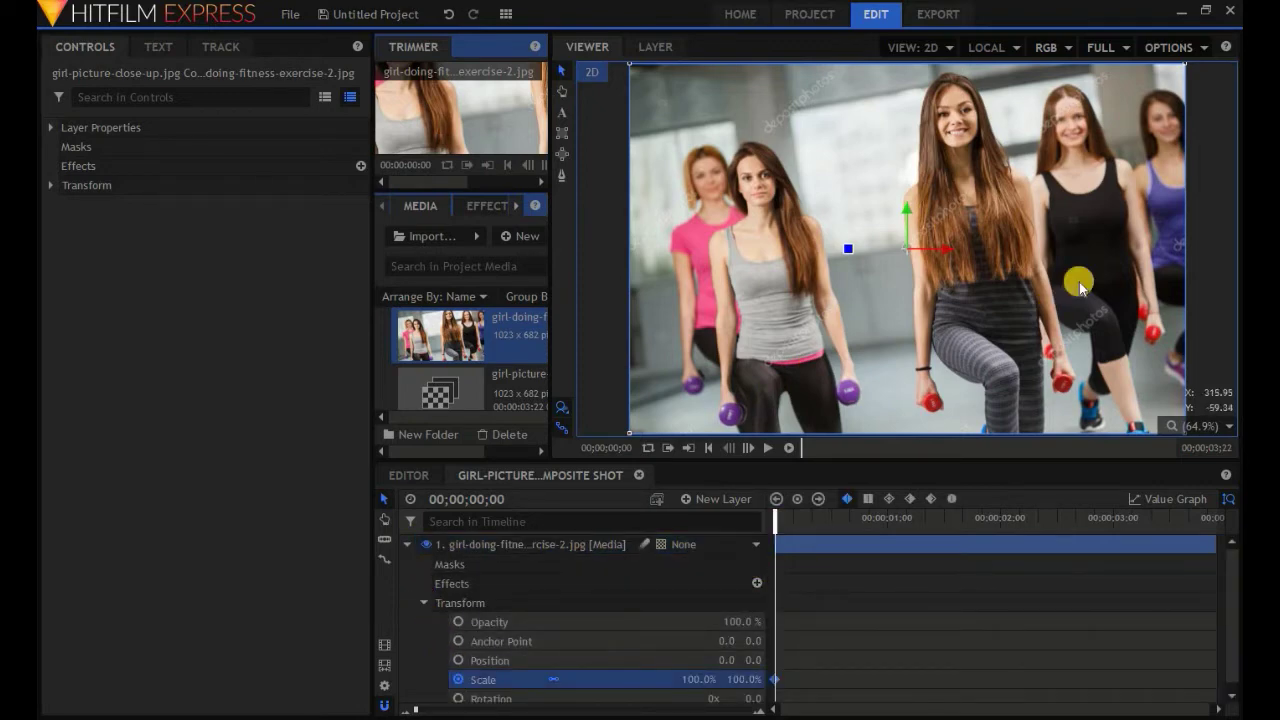
pyautogui.click(697, 675)
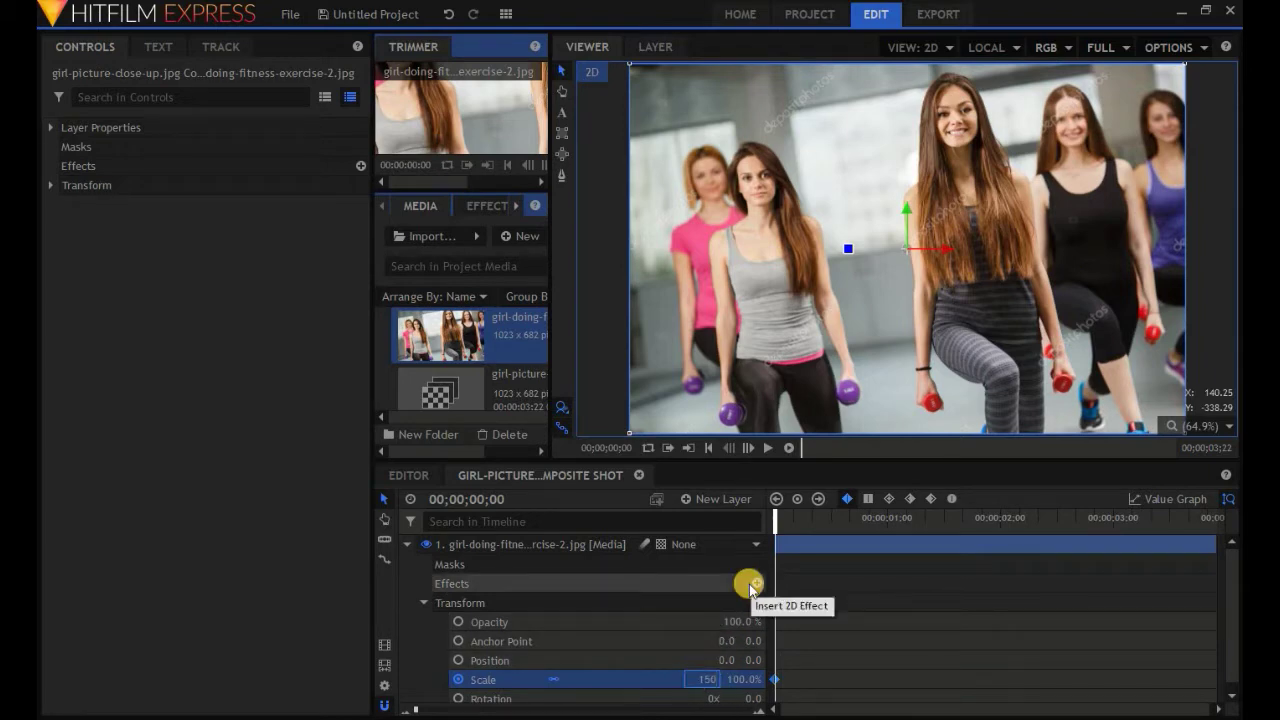
pyautogui.write('150')
pyautogui.press('Return')
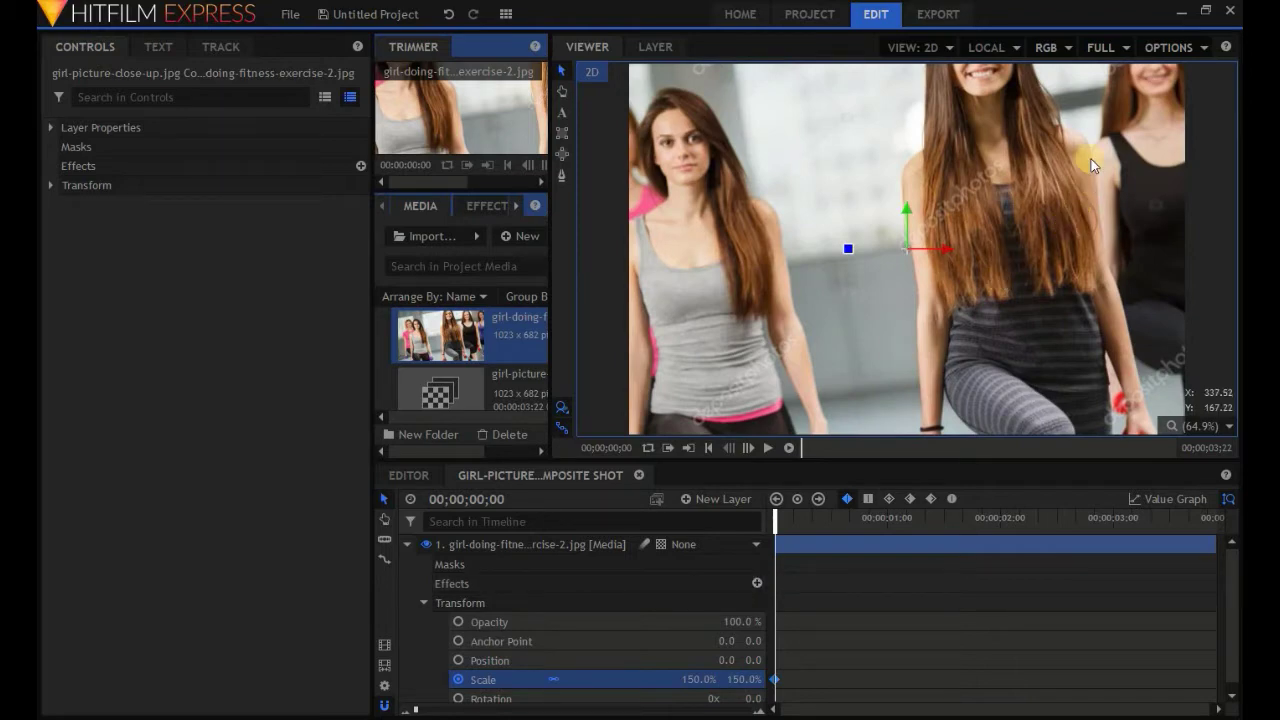
# - Raise the scale to 200% and position the photo at -46.2, -323.6 on her face
pyautogui.moveTo(1091, 159); pyautogui.dragTo(1067, 240)
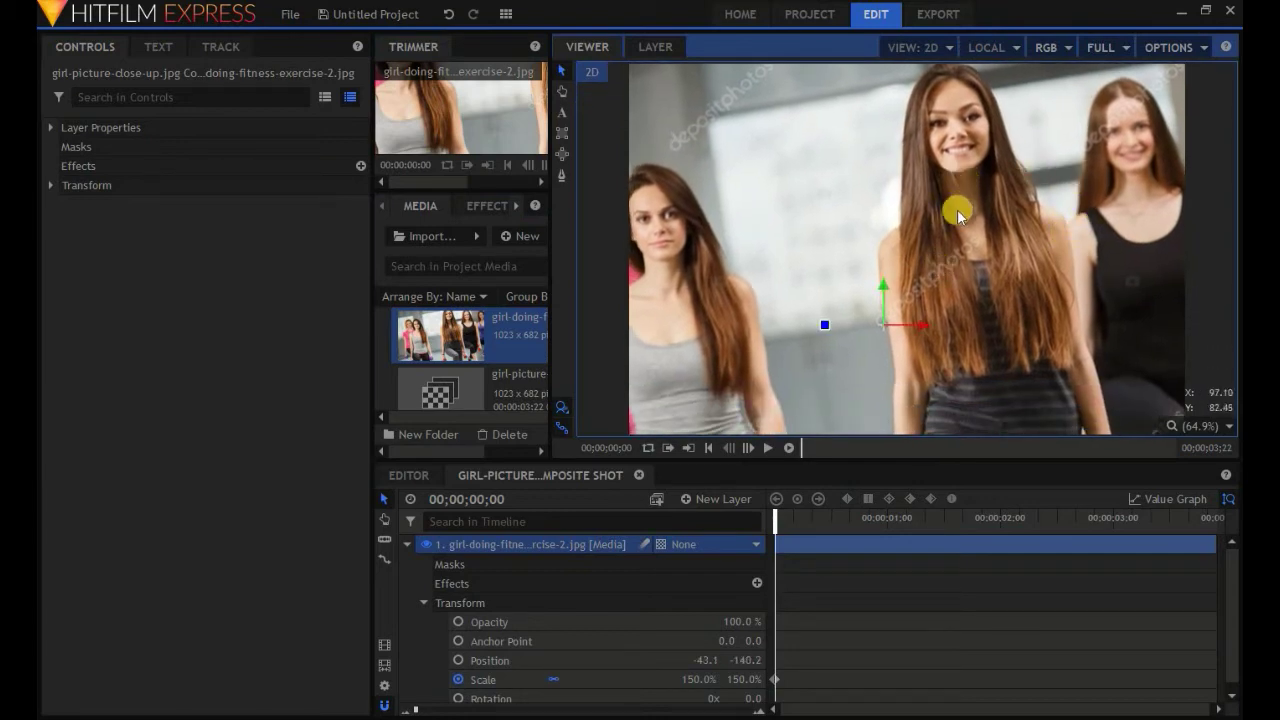
pyautogui.click(699, 679)
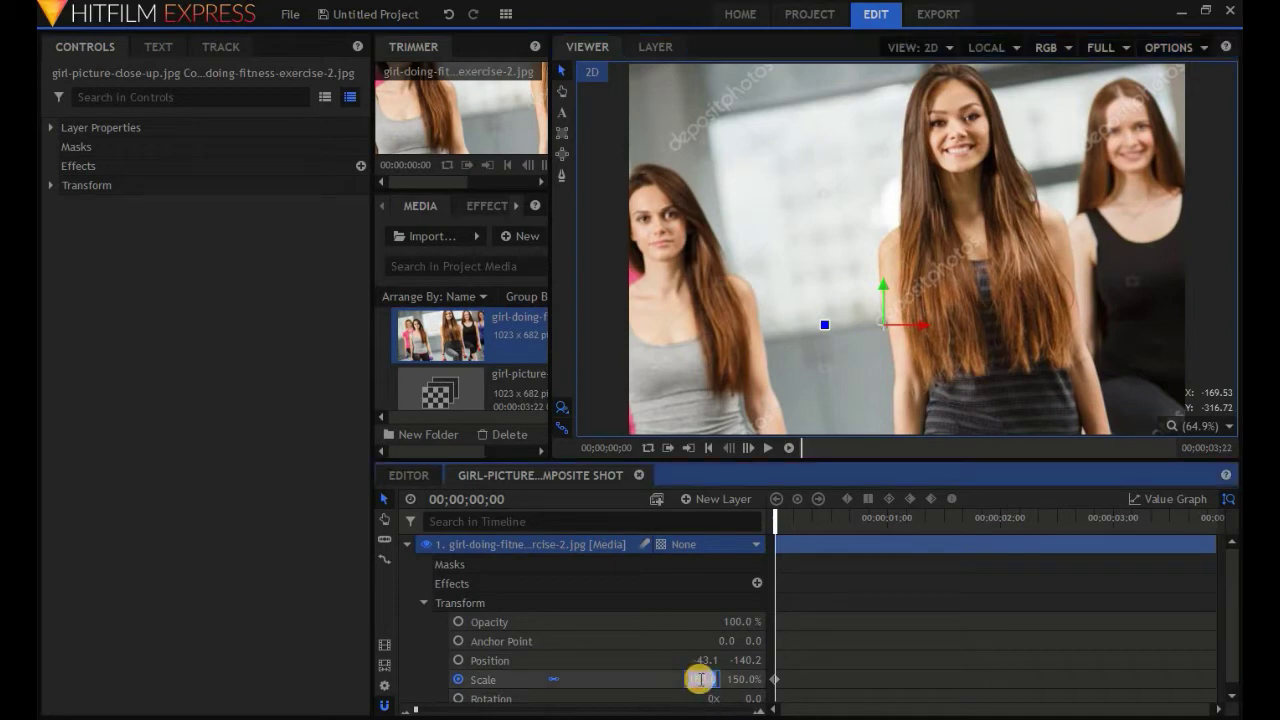
pyautogui.write('200')
pyautogui.press('Return')
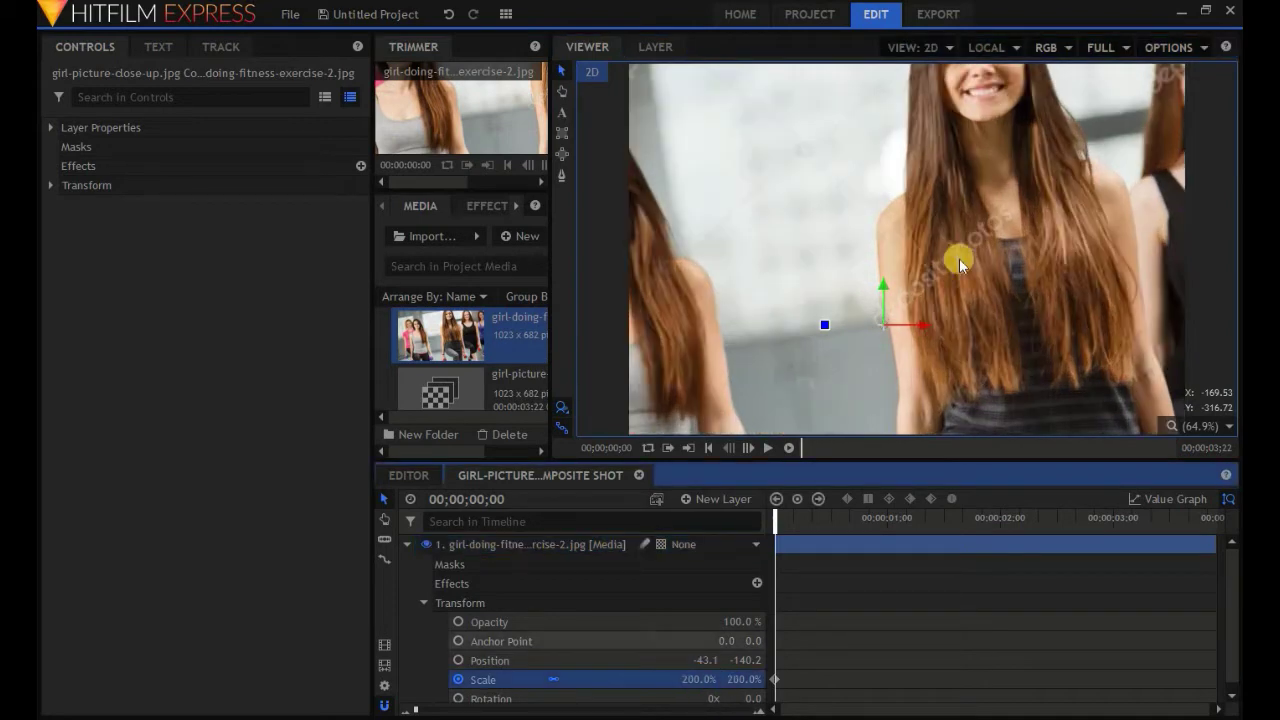
pyautogui.moveTo(1064, 188); pyautogui.dragTo(1061, 286)
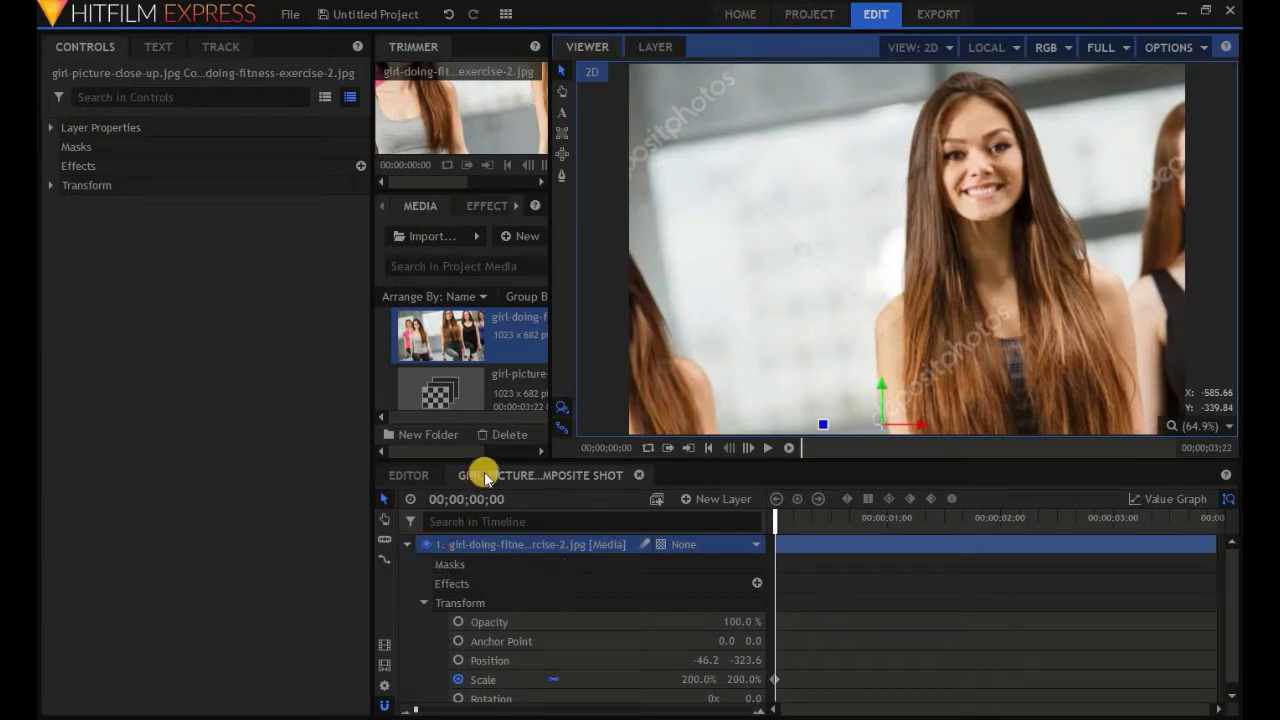
pyautogui.click(409, 479)
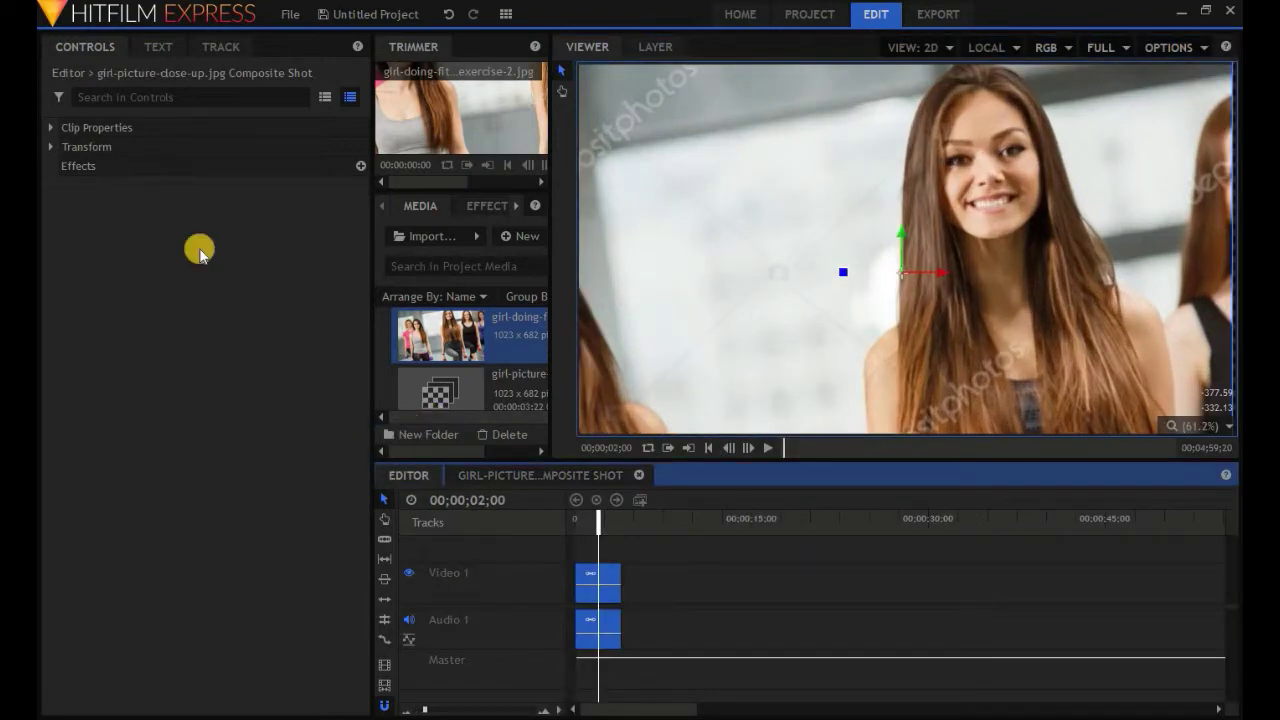
# - Switch to the Editing workspace and import The PERFECT Morning Routine video from Videos
pyautogui.click(506, 15)
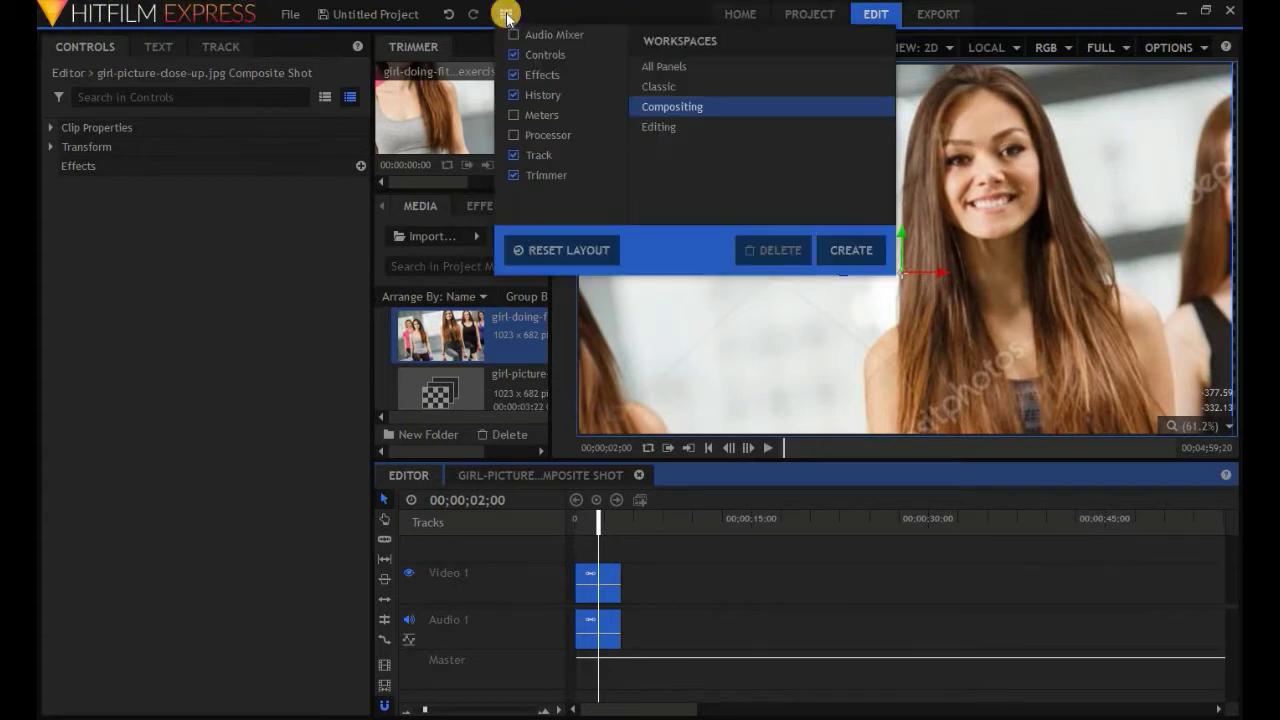
pyautogui.click(681, 127)
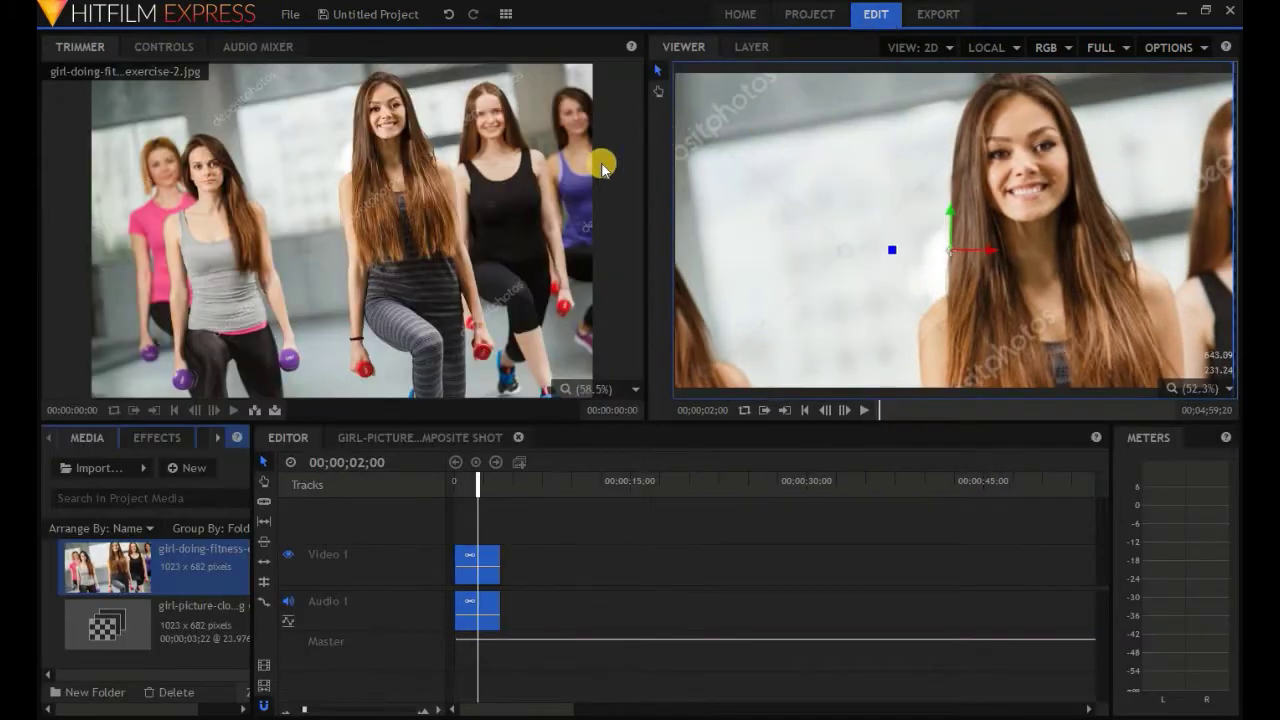
pyautogui.click(113, 474)
pyautogui.click(118, 320)
pyautogui.click(345, 224)
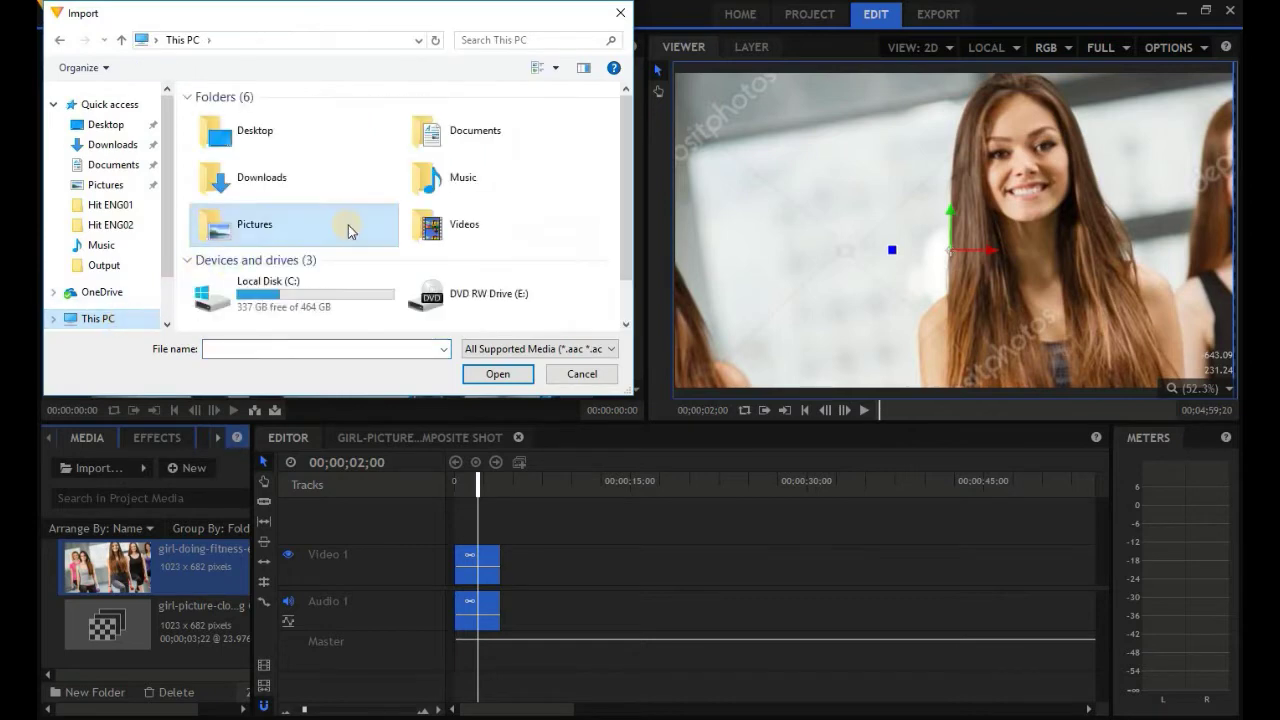
pyautogui.doubleClick(430, 224)
pyautogui.scroll(-2, 288, 228)
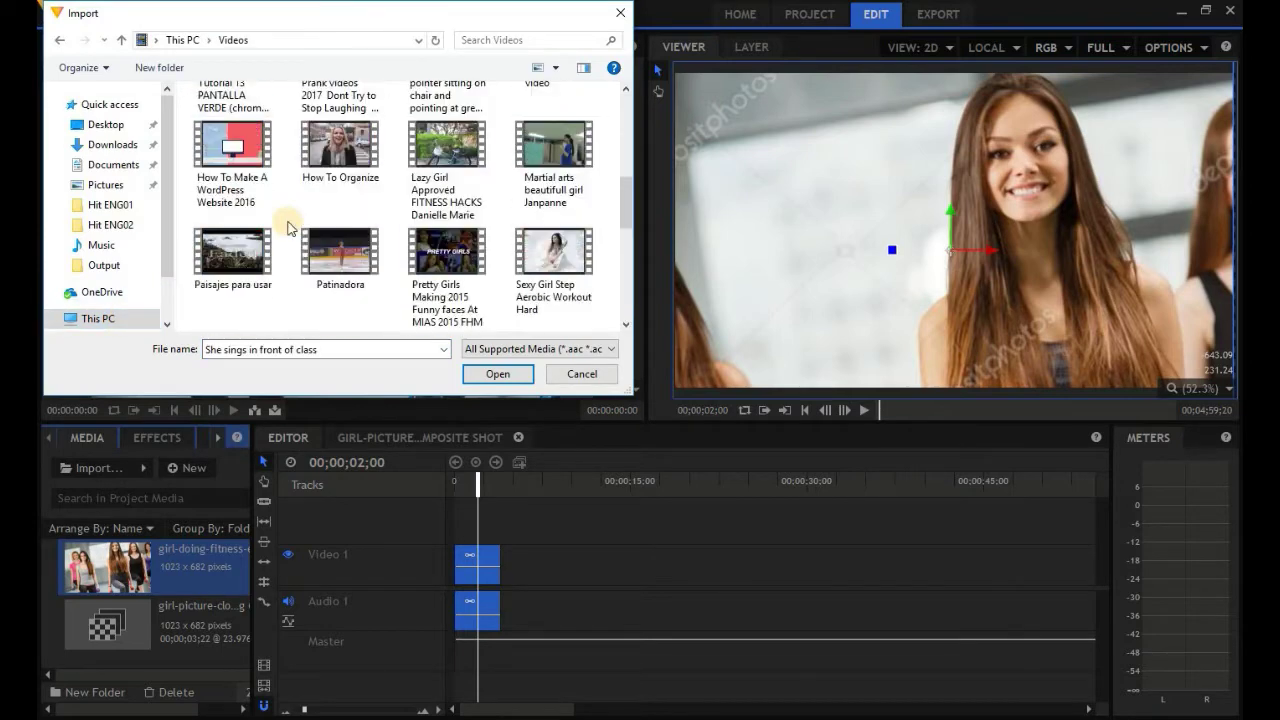
pyautogui.scroll(-2, 288, 228)
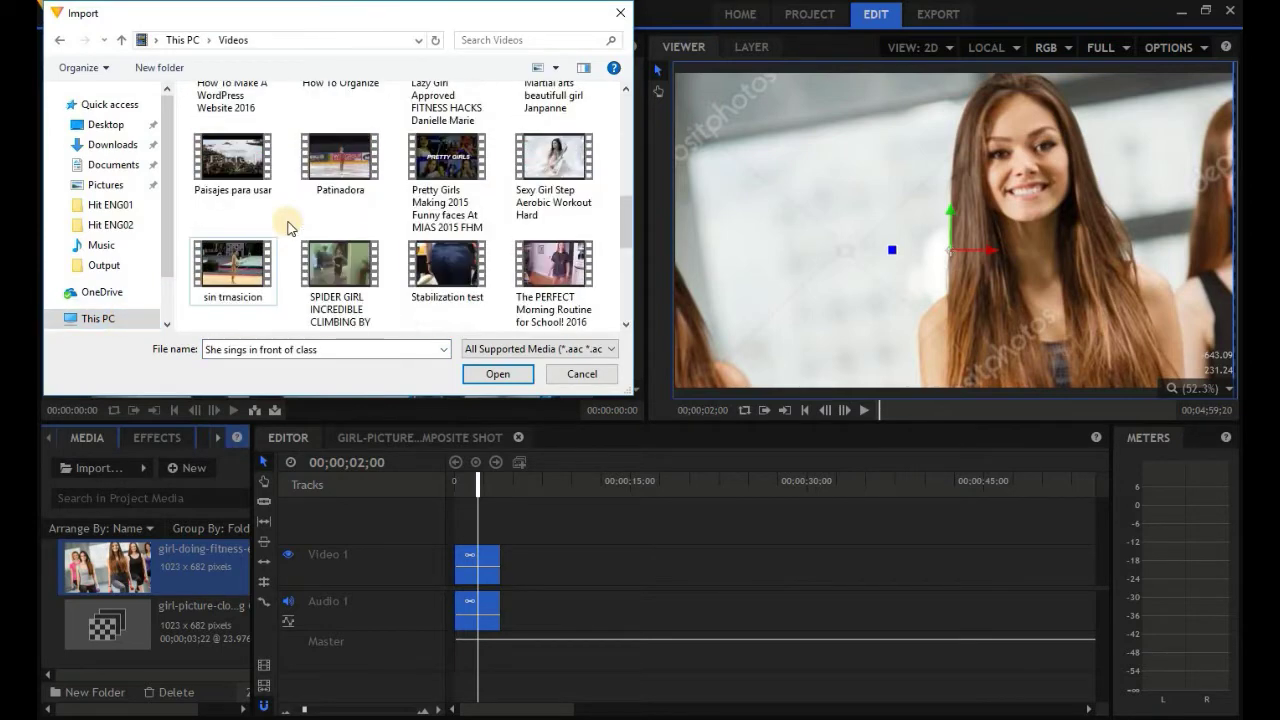
pyautogui.click(553, 265)
pyautogui.click(520, 374)
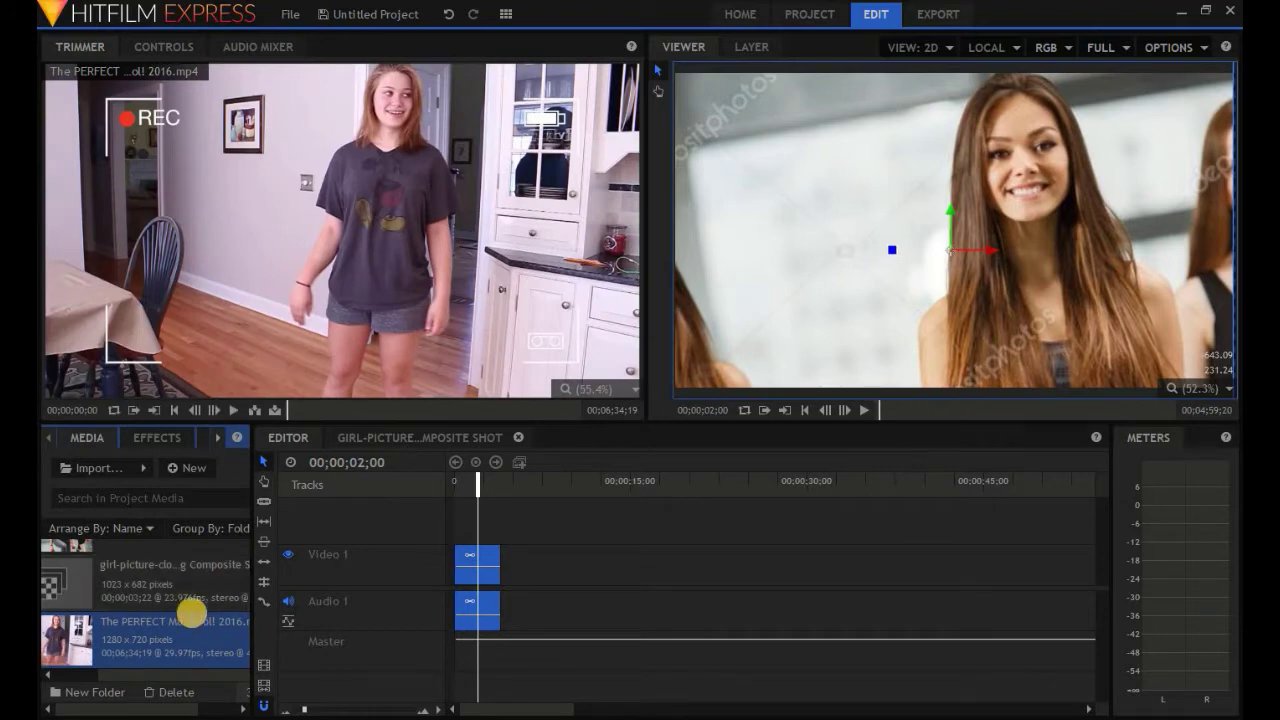
# - Play the video in the Trimmer and step back frame by frame to 00;00;11;25
pyautogui.click(233, 411)
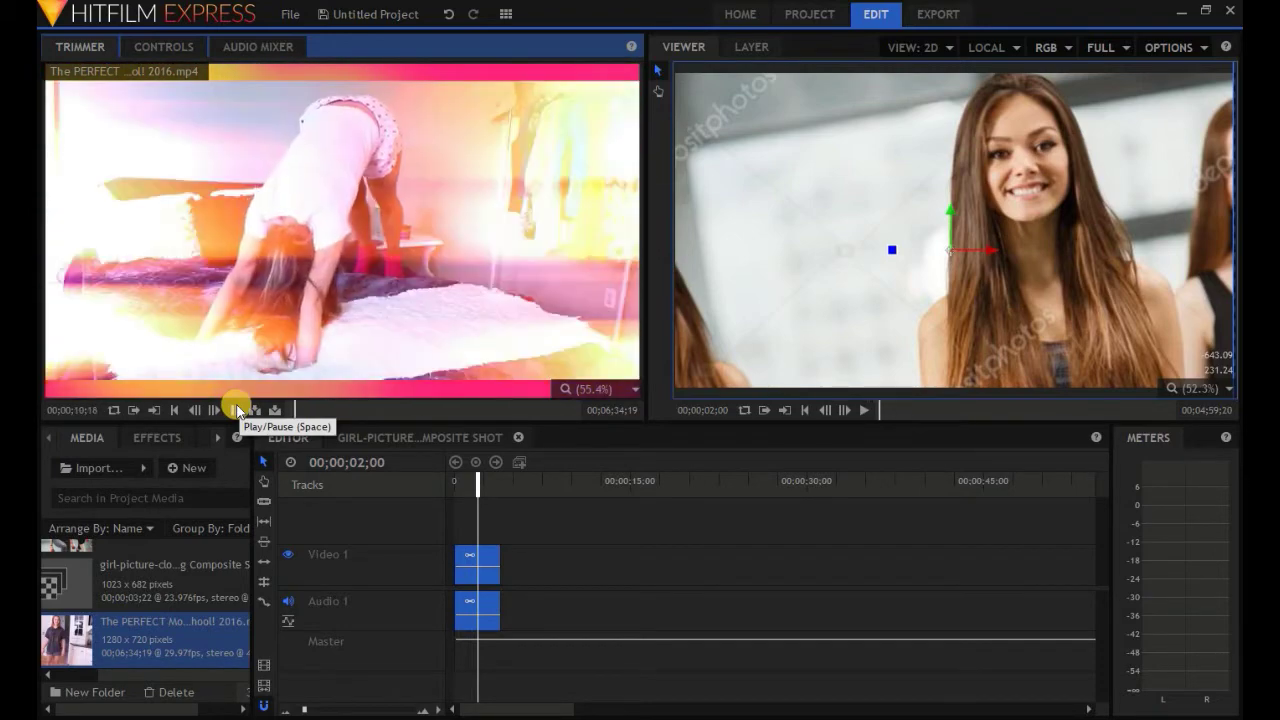
pyautogui.click(236, 409)
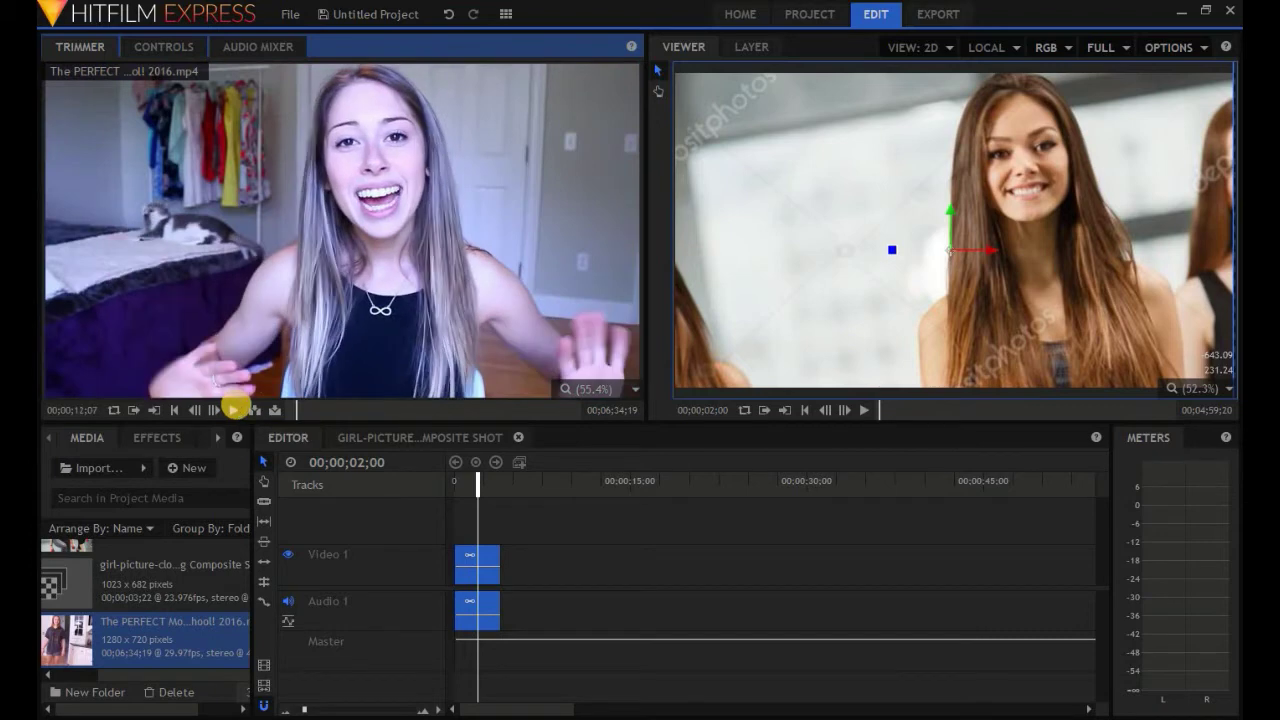
pyautogui.click(200, 411)
pyautogui.click(200, 411)
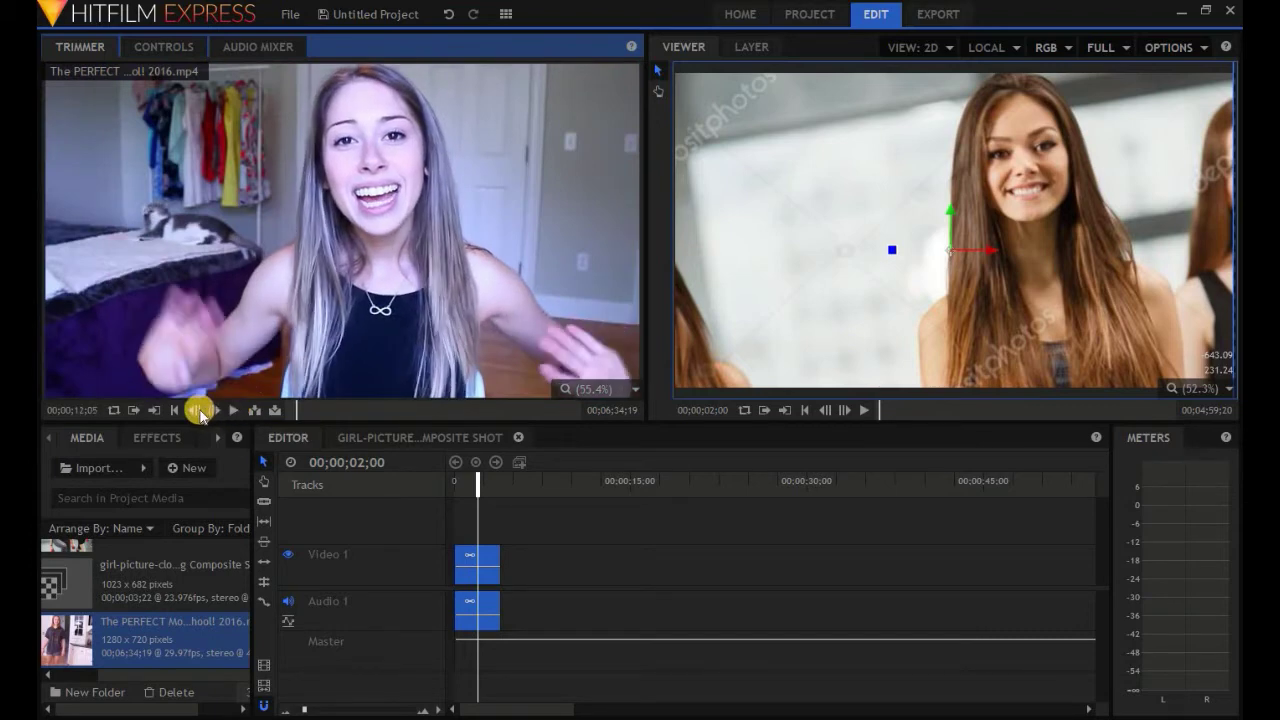
pyautogui.click(200, 411)
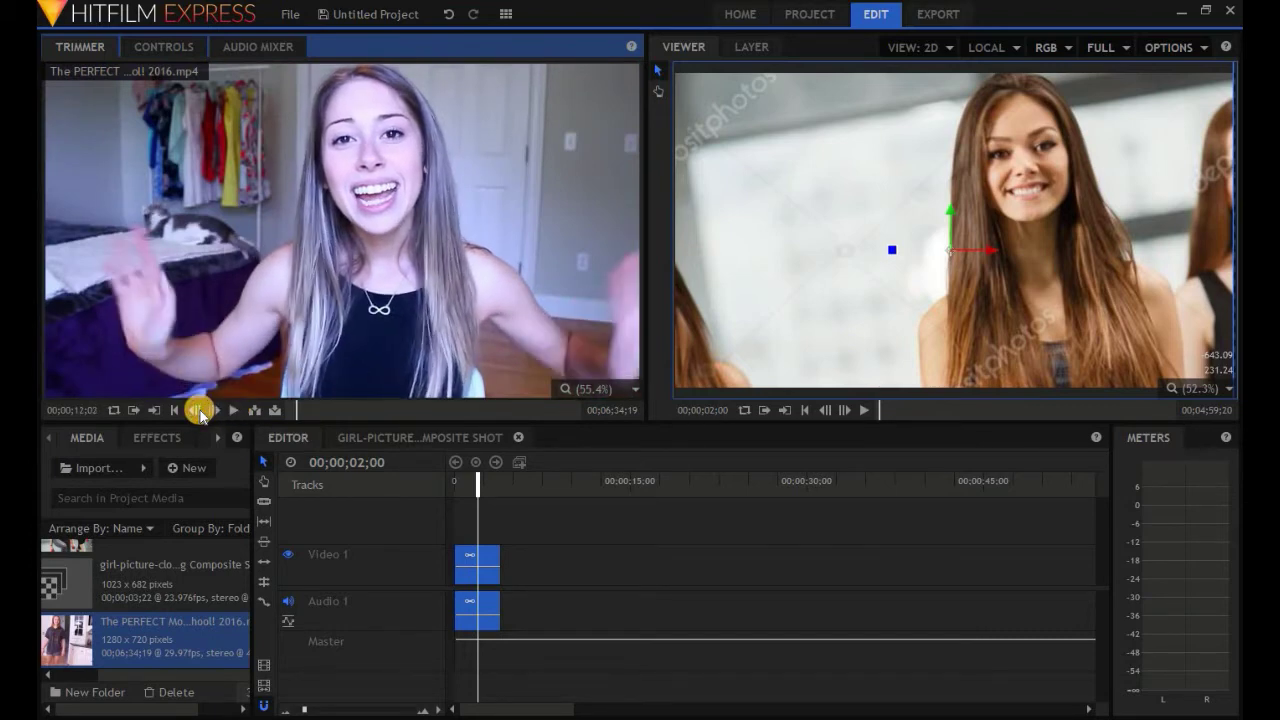
pyautogui.click(200, 411)
pyautogui.click(200, 411)
pyautogui.click(200, 411)
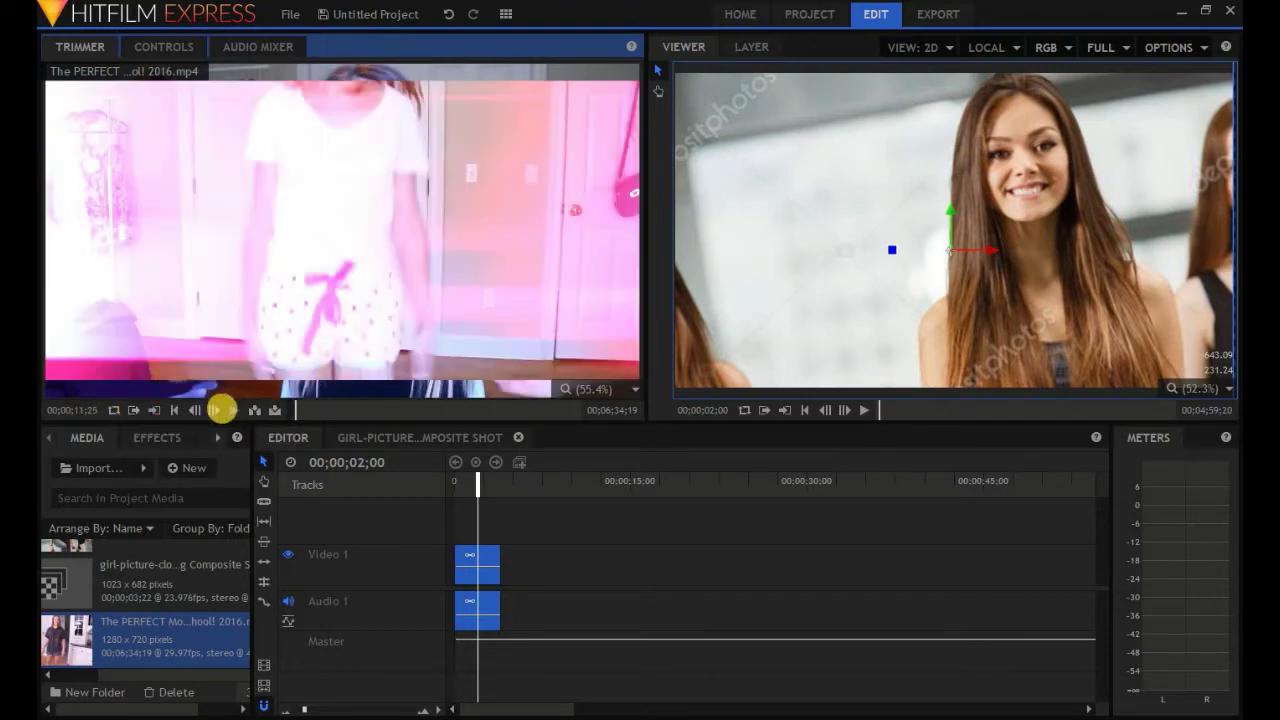
# - Set the Out point at 17;01 and overlay the 11;25–17;01 section onto the timeline
pyautogui.click(228, 410)
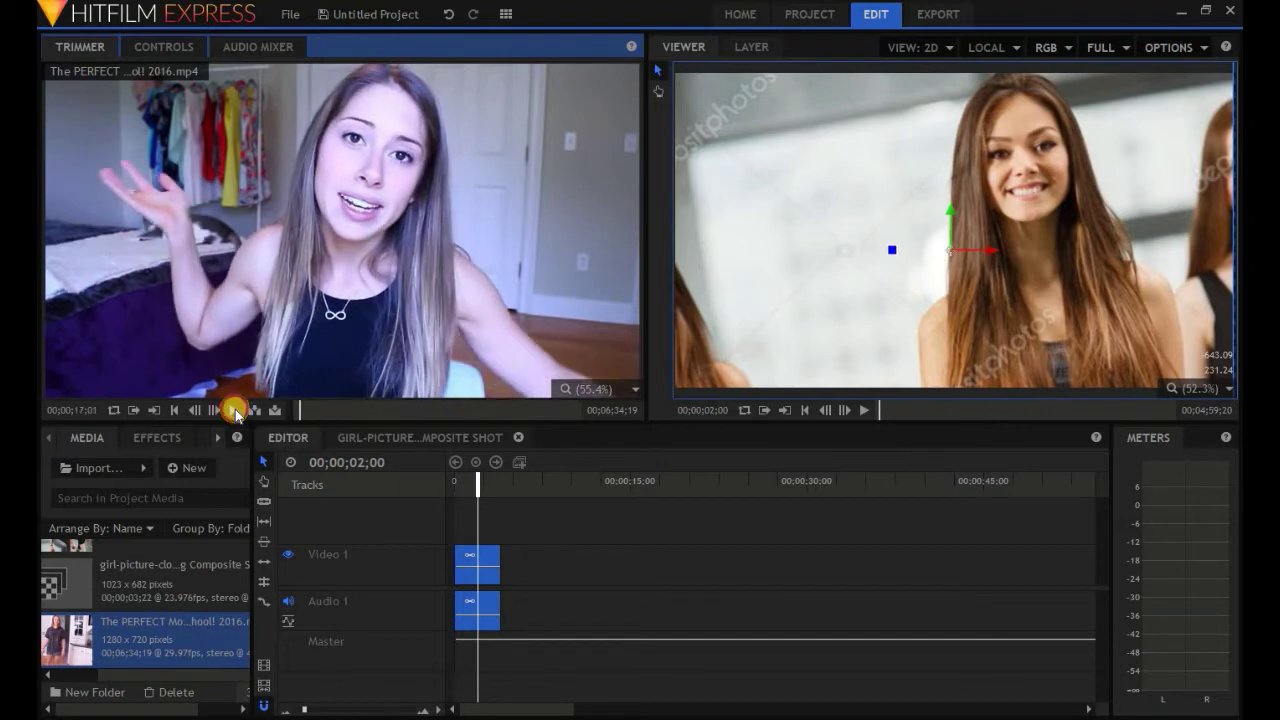
pyautogui.click(155, 410)
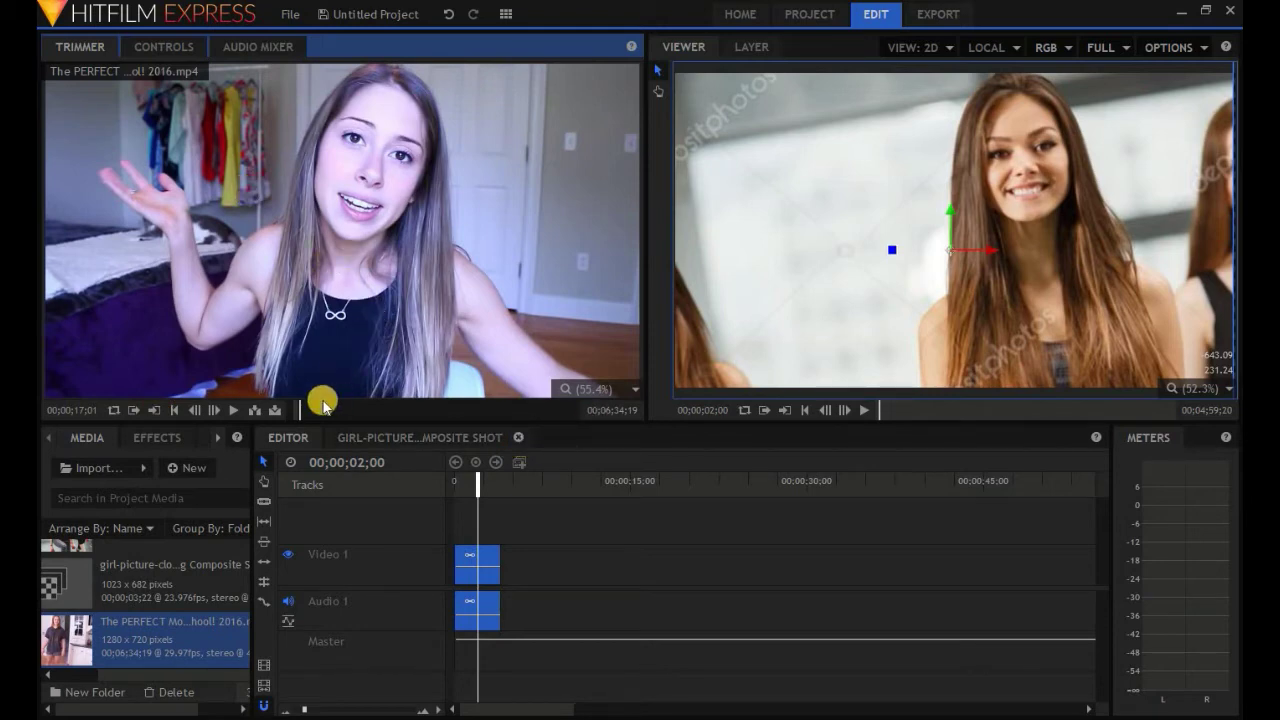
pyautogui.moveTo(293, 413)
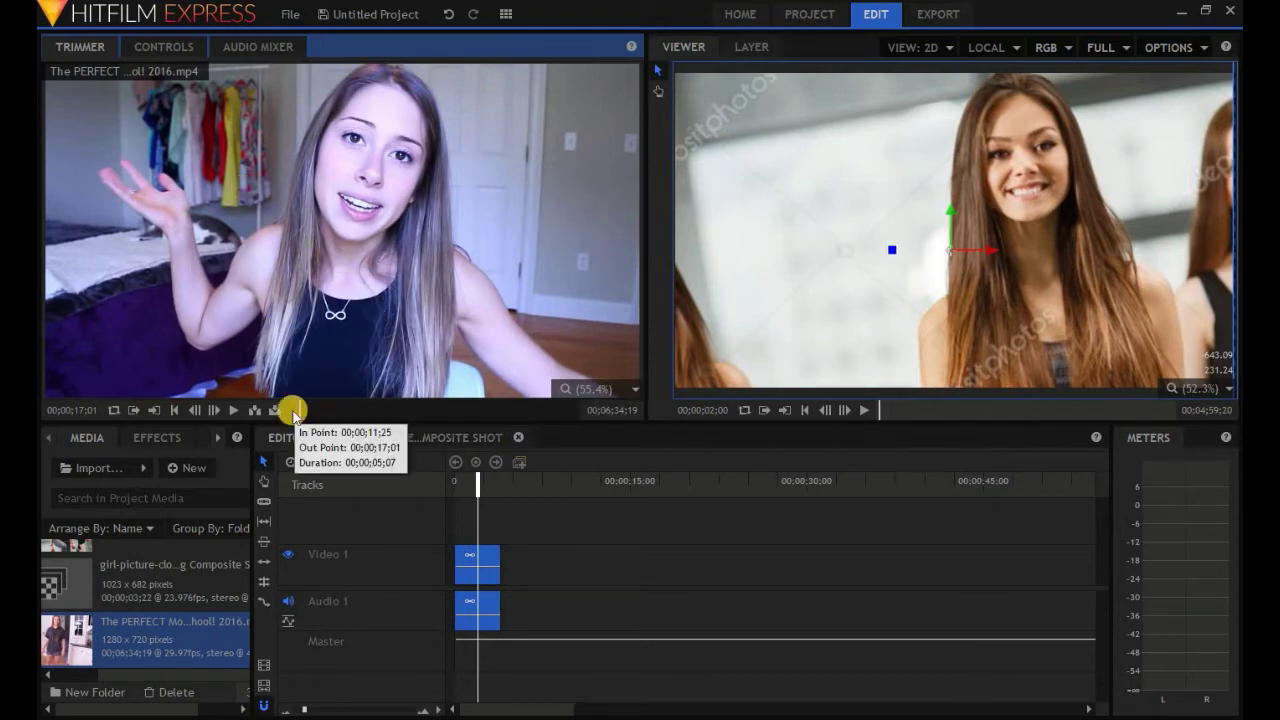
pyautogui.click(505, 488)
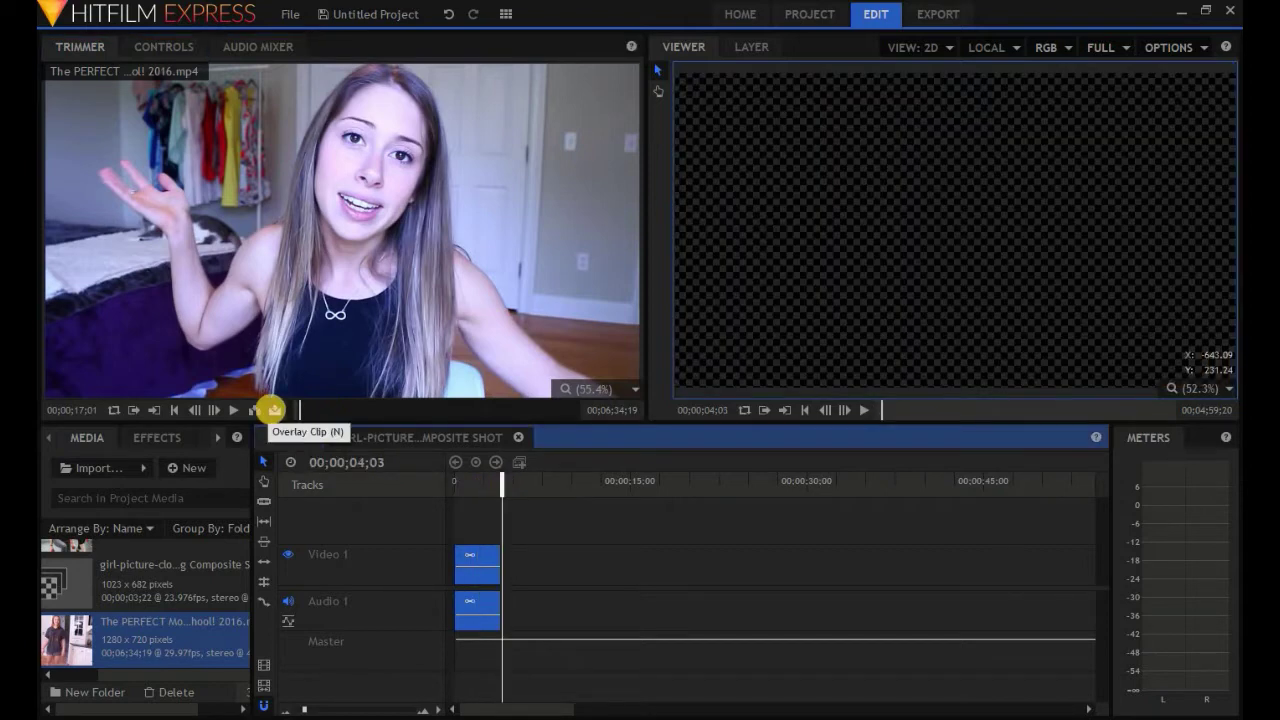
pyautogui.click(273, 410)
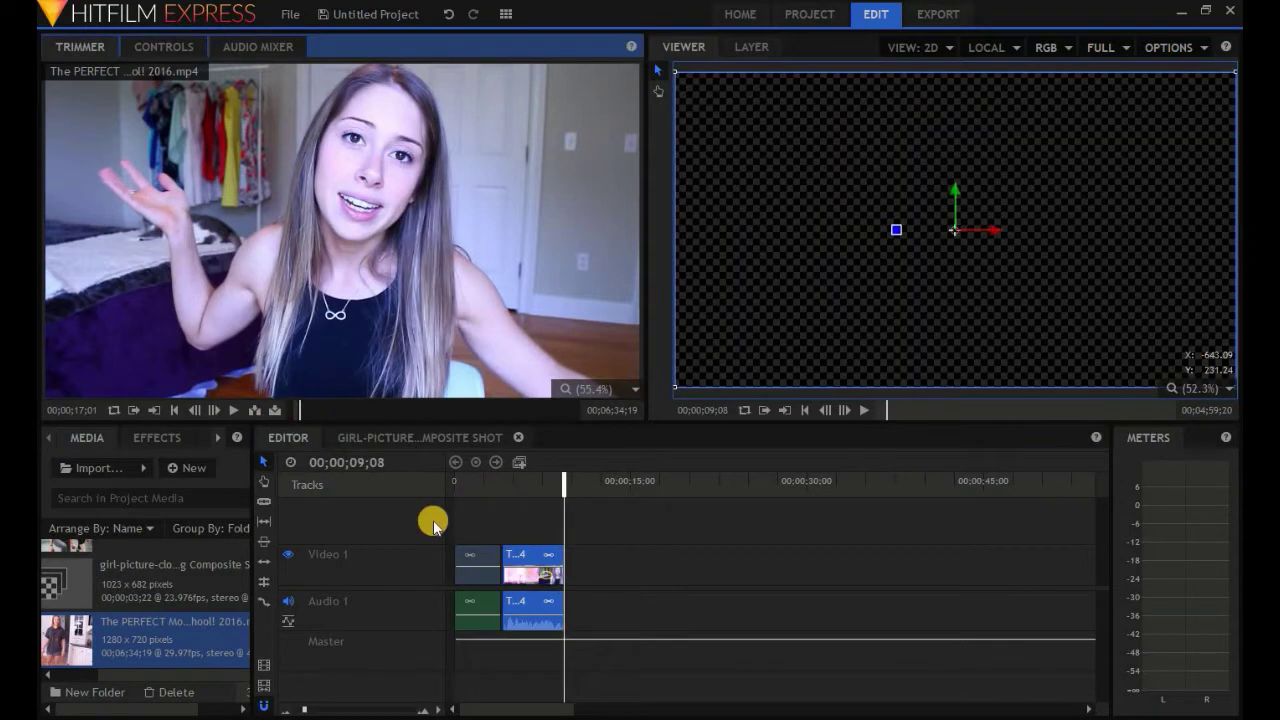
# - Slide the new video clip left so it butts against the composite shot
pyautogui.click(520, 552)
pyautogui.moveTo(525, 568); pyautogui.dragTo(514, 568)
pyautogui.click(536, 497)
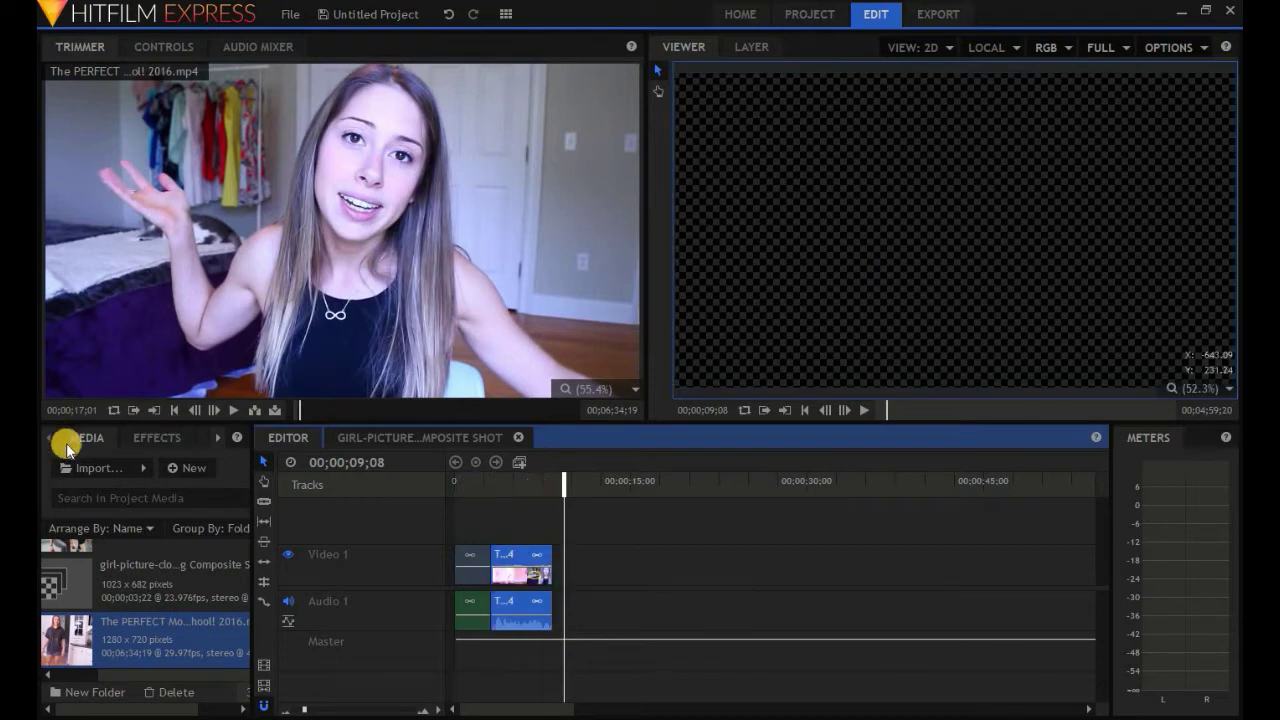
pyautogui.click(86, 470)
# - Import ttzbddb.png from Pictures and overlay it on Video 1 after the morning routine clip
pyautogui.click(97, 318)
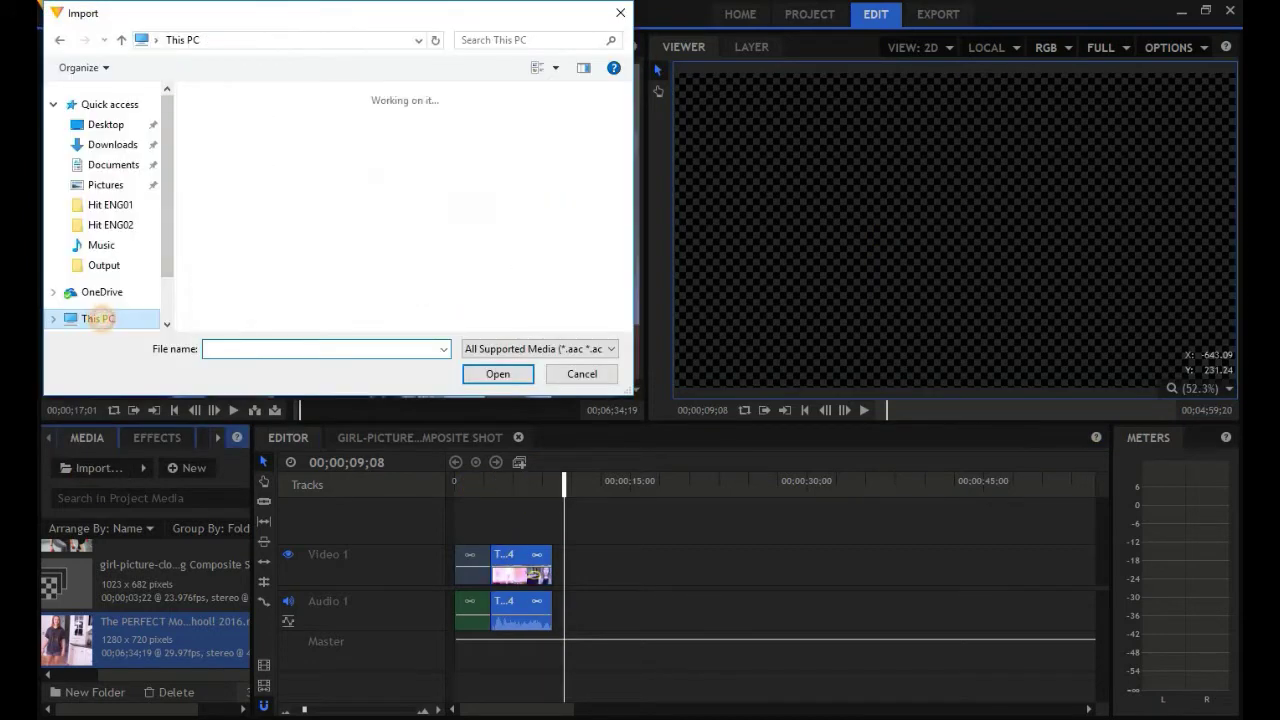
pyautogui.doubleClick(259, 233)
pyautogui.scroll(-10, 259, 233)
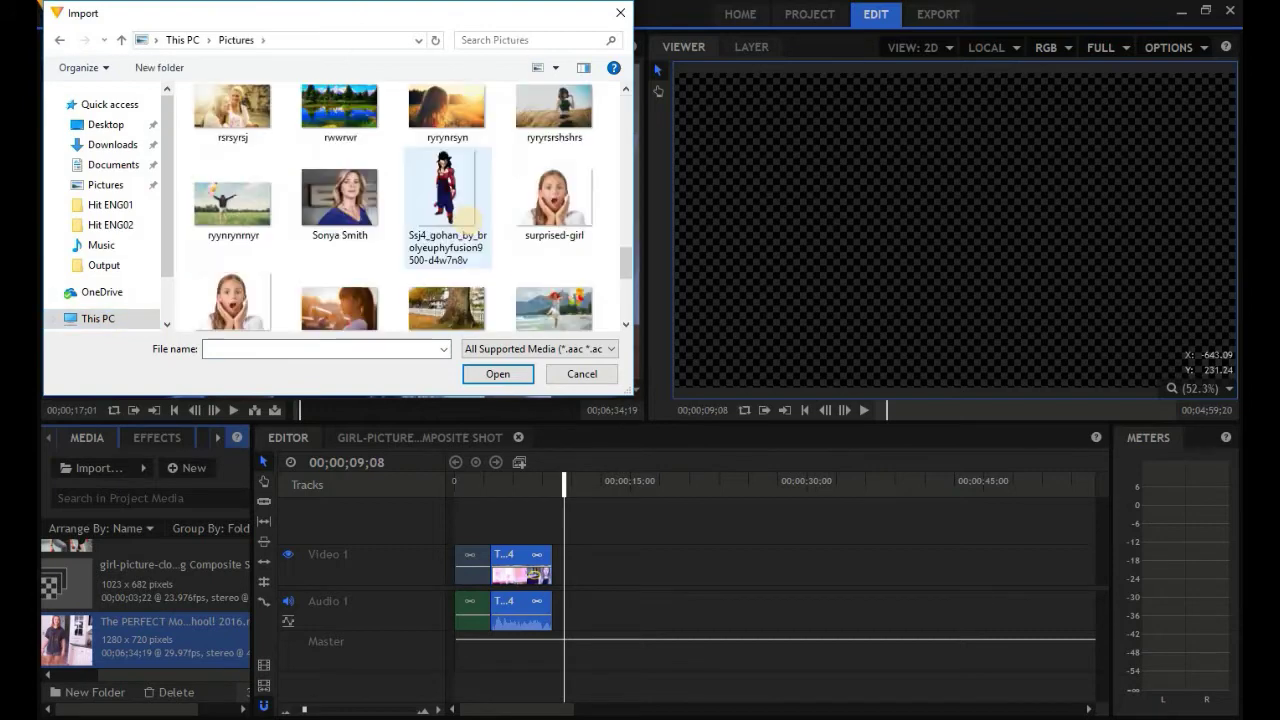
pyautogui.doubleClick(520, 225)
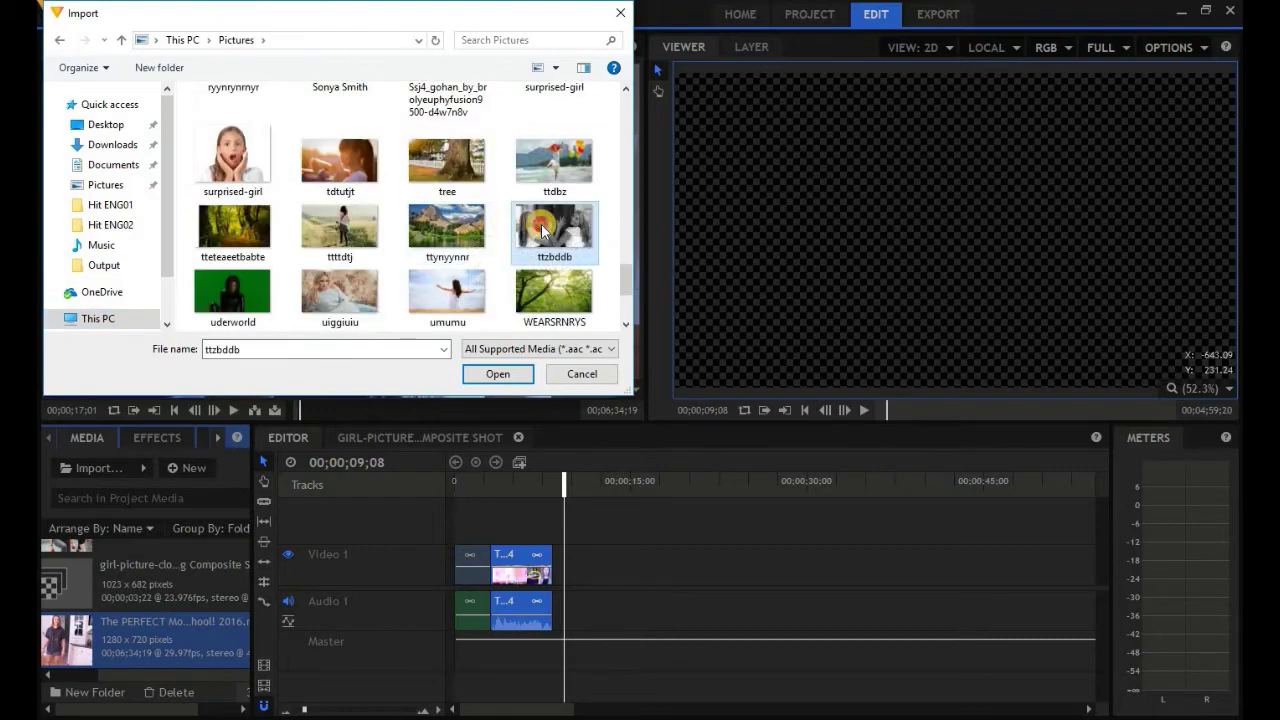
pyautogui.moveTo(95, 650); pyautogui.dragTo(550, 483)
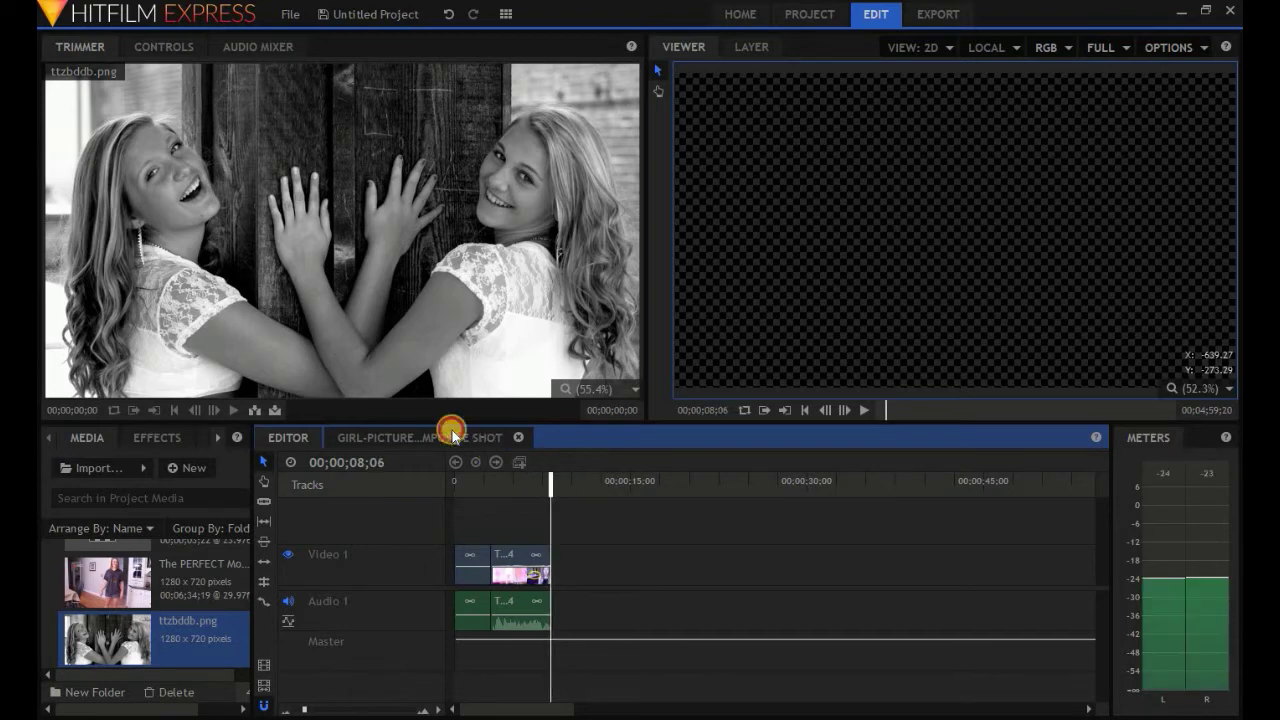
pyautogui.click(275, 410)
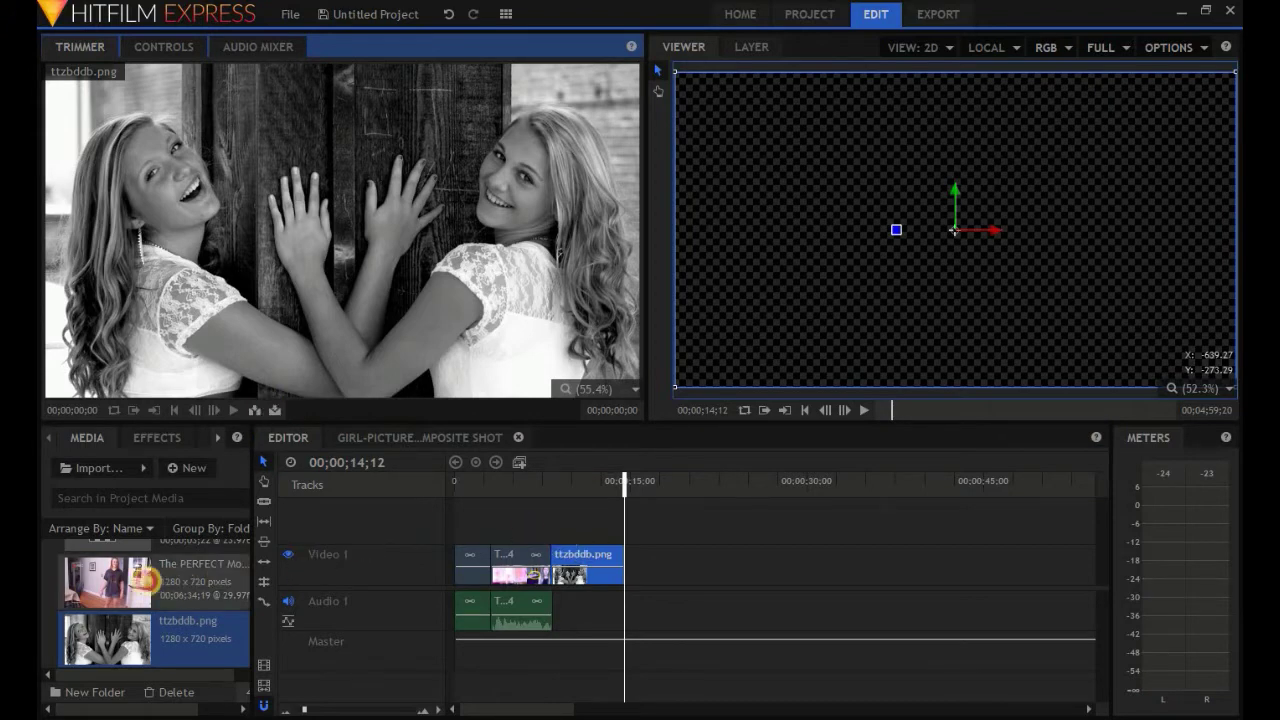
pyautogui.click(143, 577)
pyautogui.click(527, 413)
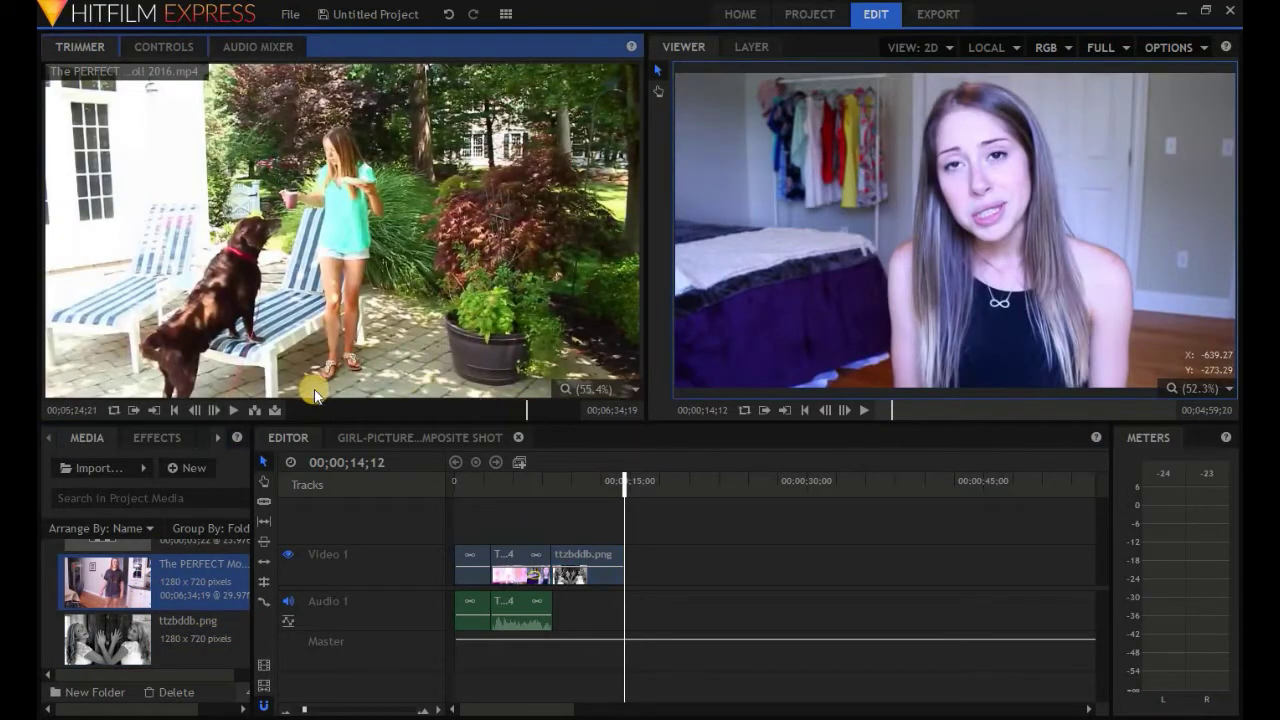
# - Scrub the morning routine source in the Trimmer and set the section's In point
pyautogui.click(290, 410)
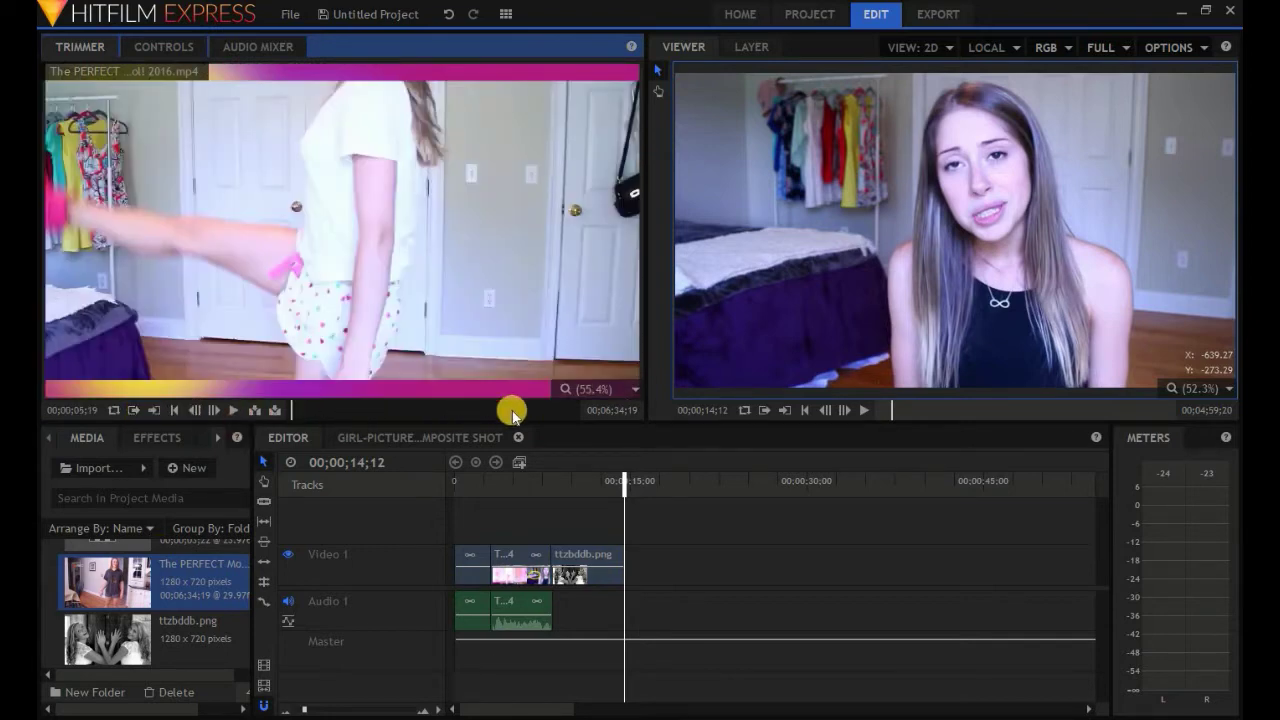
pyautogui.click(572, 408)
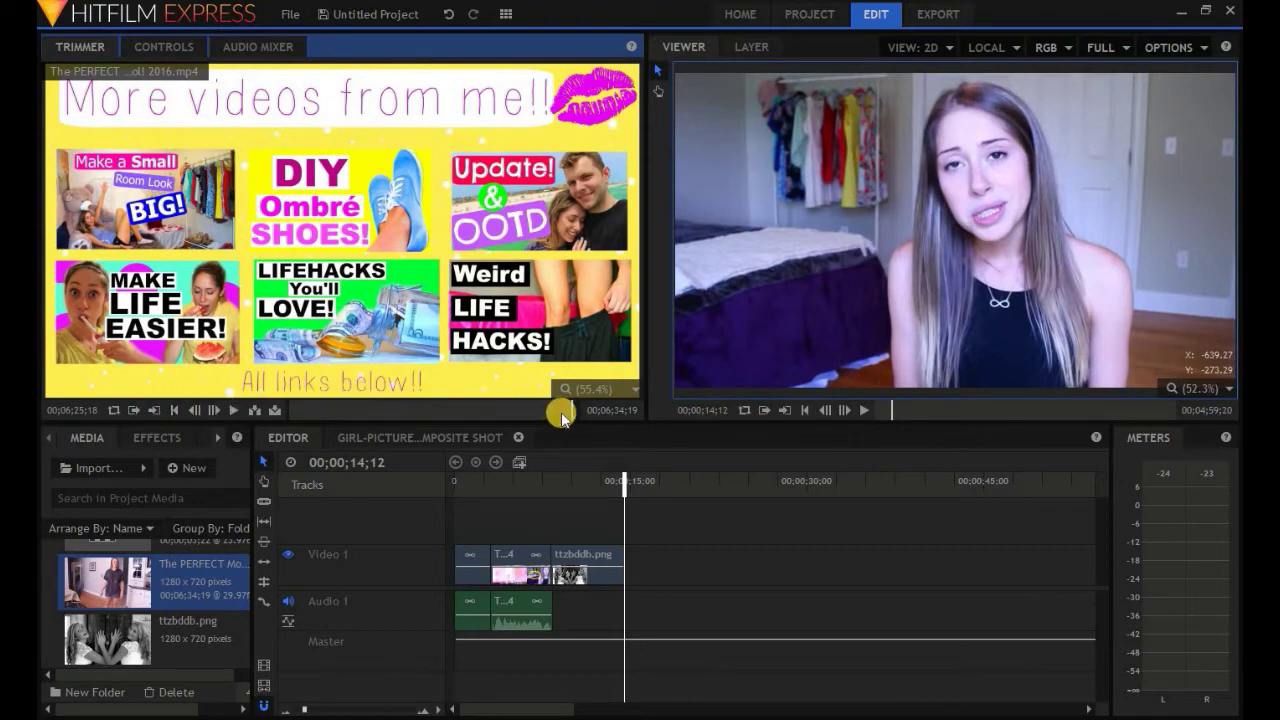
pyautogui.moveTo(563, 416); pyautogui.dragTo(553, 410)
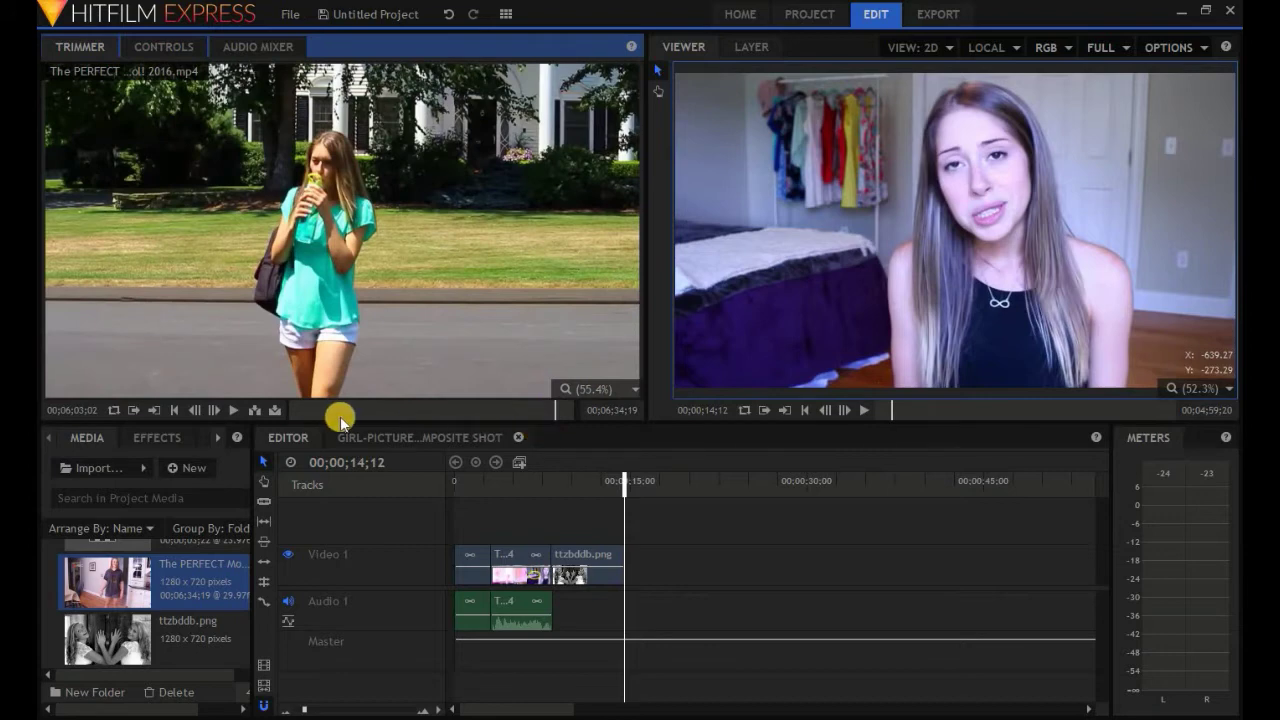
pyautogui.click(240, 410)
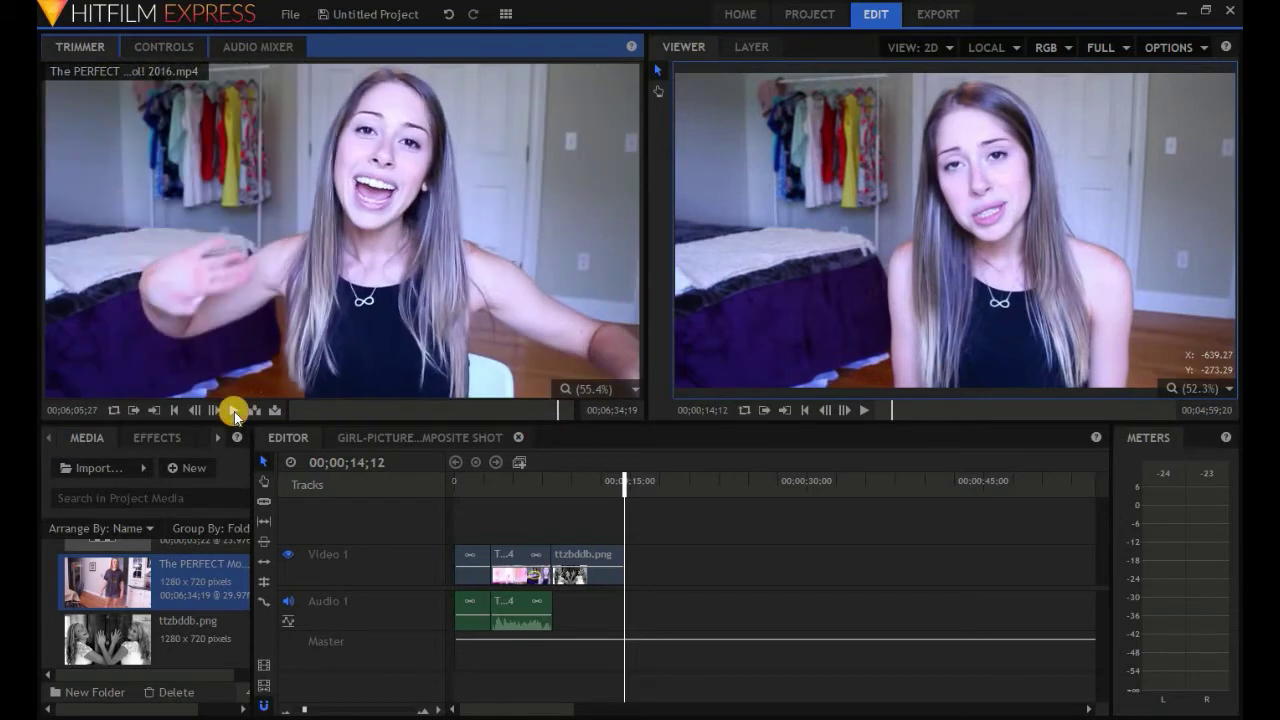
pyautogui.click(196, 410)
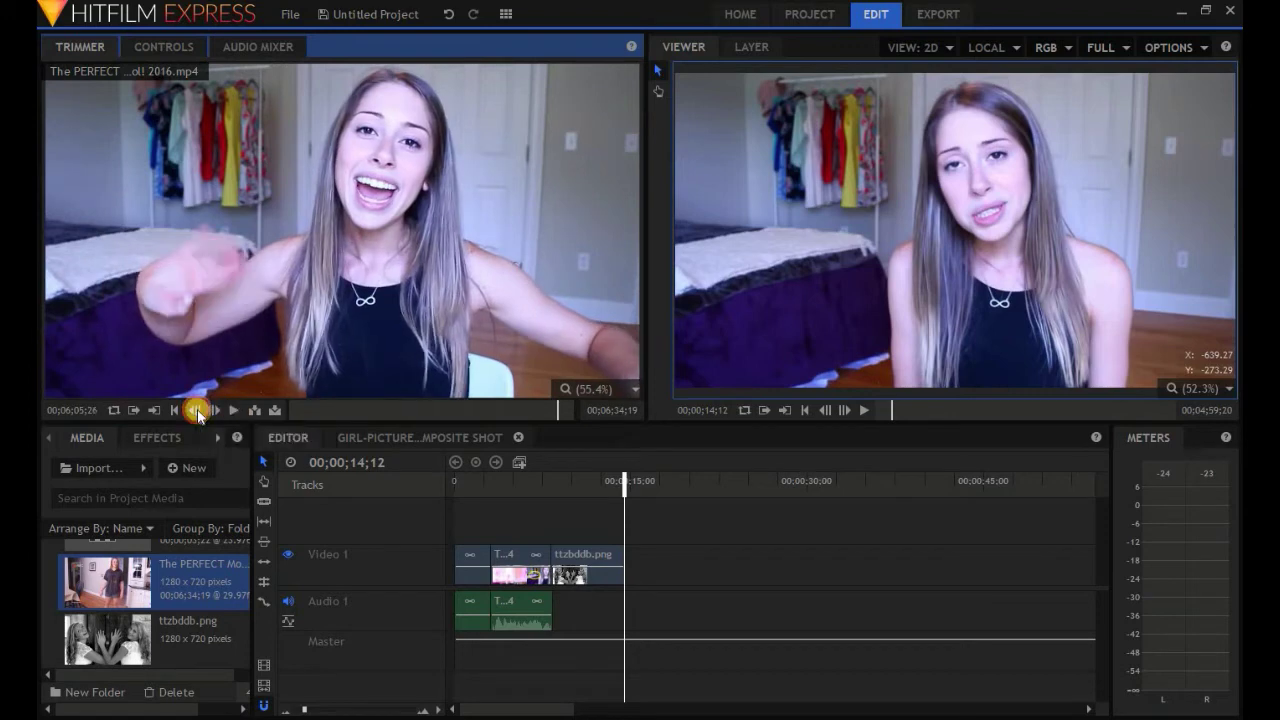
pyautogui.click(196, 410)
pyautogui.click(196, 410)
pyautogui.click(196, 410)
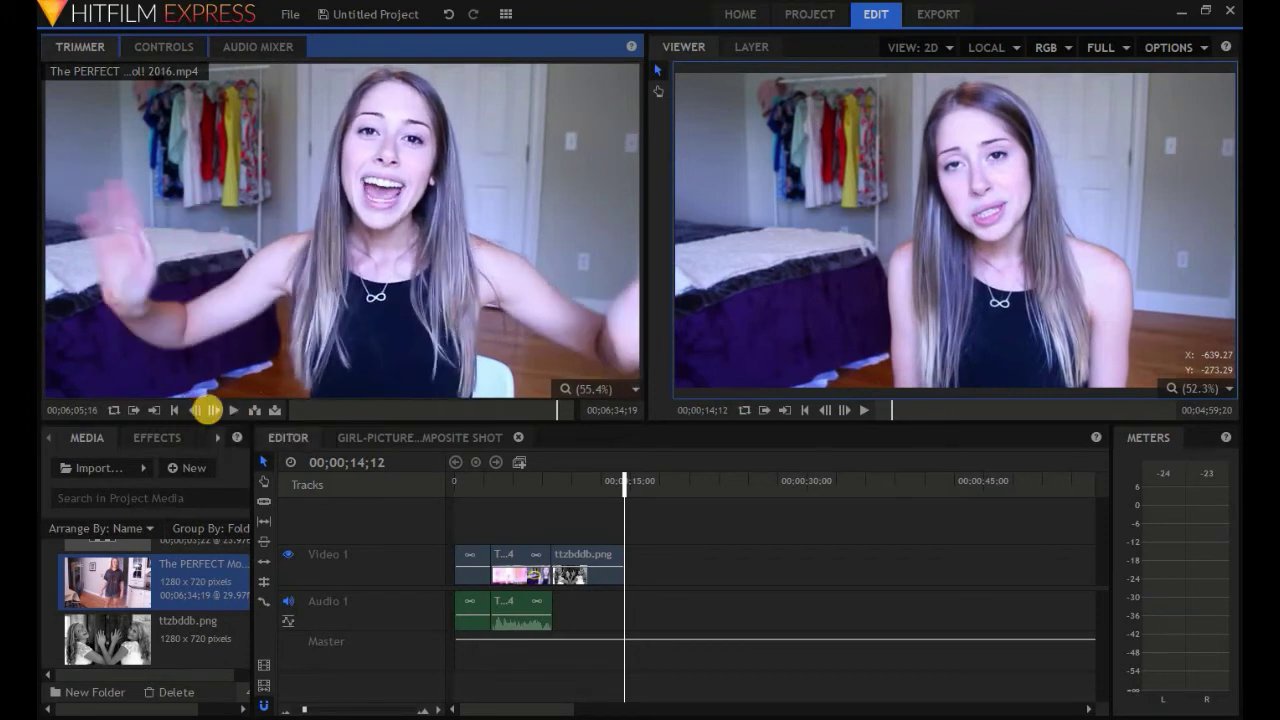
pyautogui.click(134, 410)
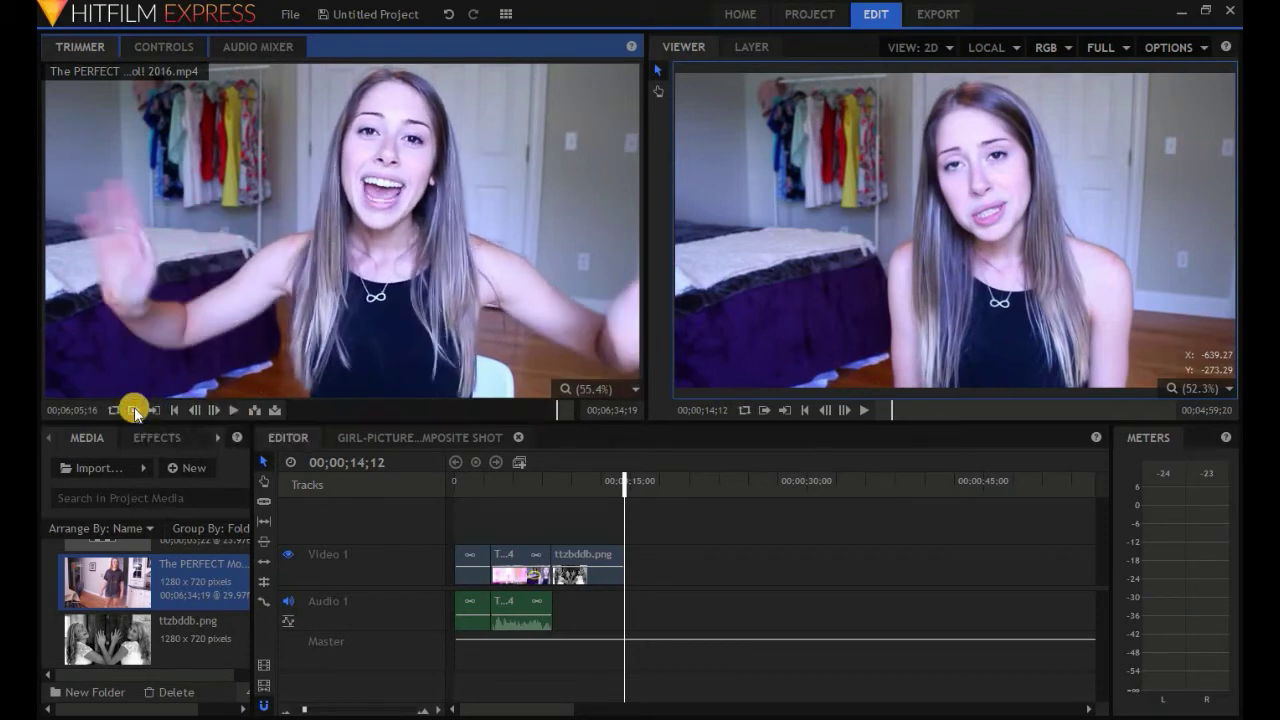
# - Set the Out point and overlay the section onto Video 1 after ttzbddb.png
pyautogui.click(231, 410)
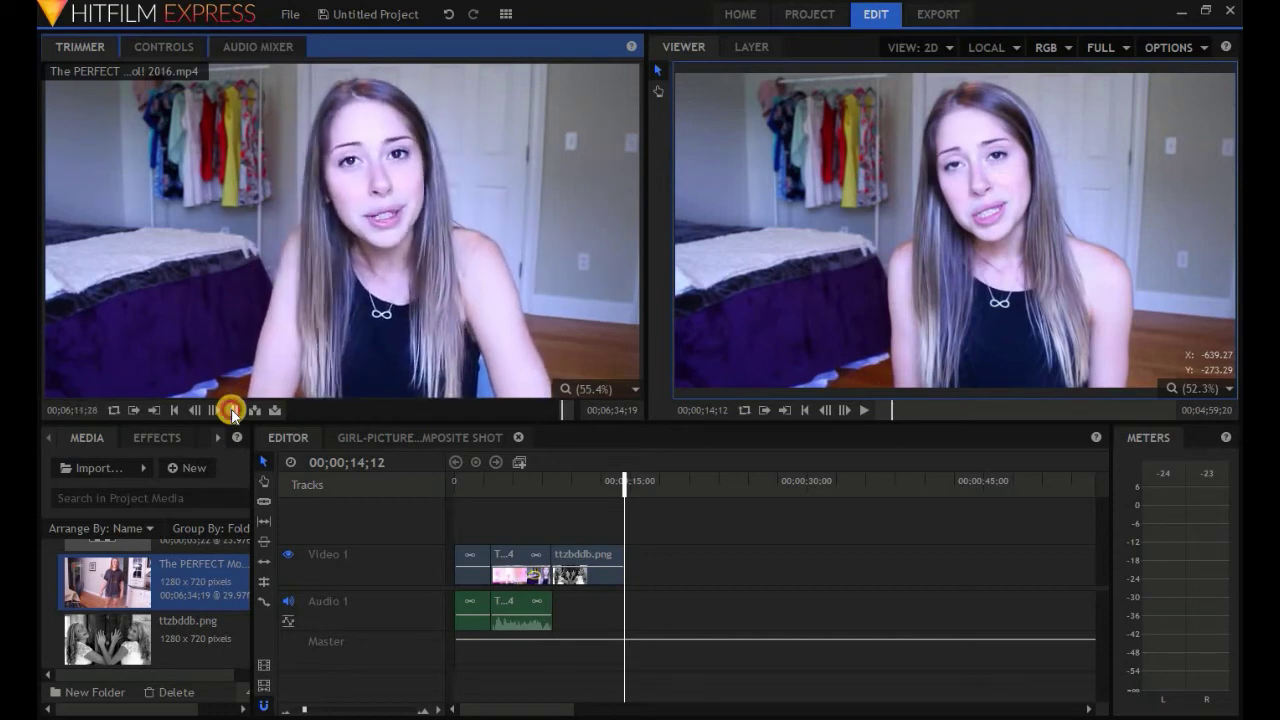
pyautogui.click(158, 410)
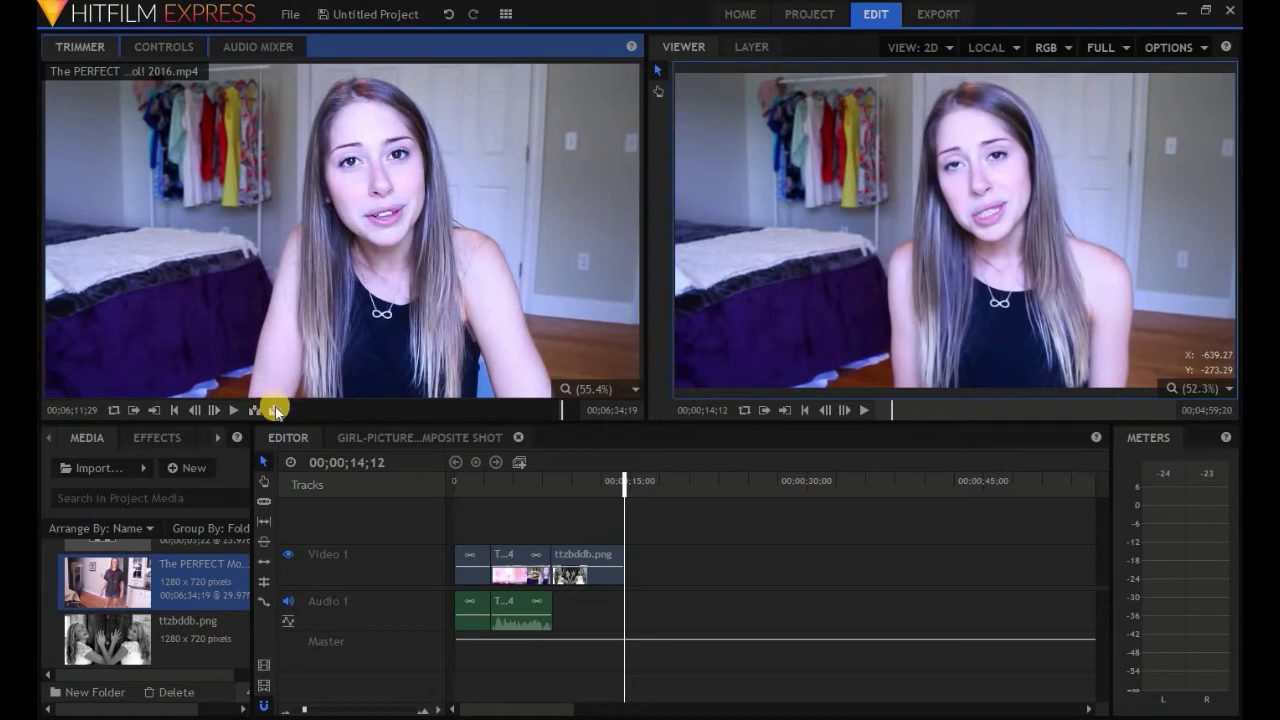
pyautogui.click(275, 410)
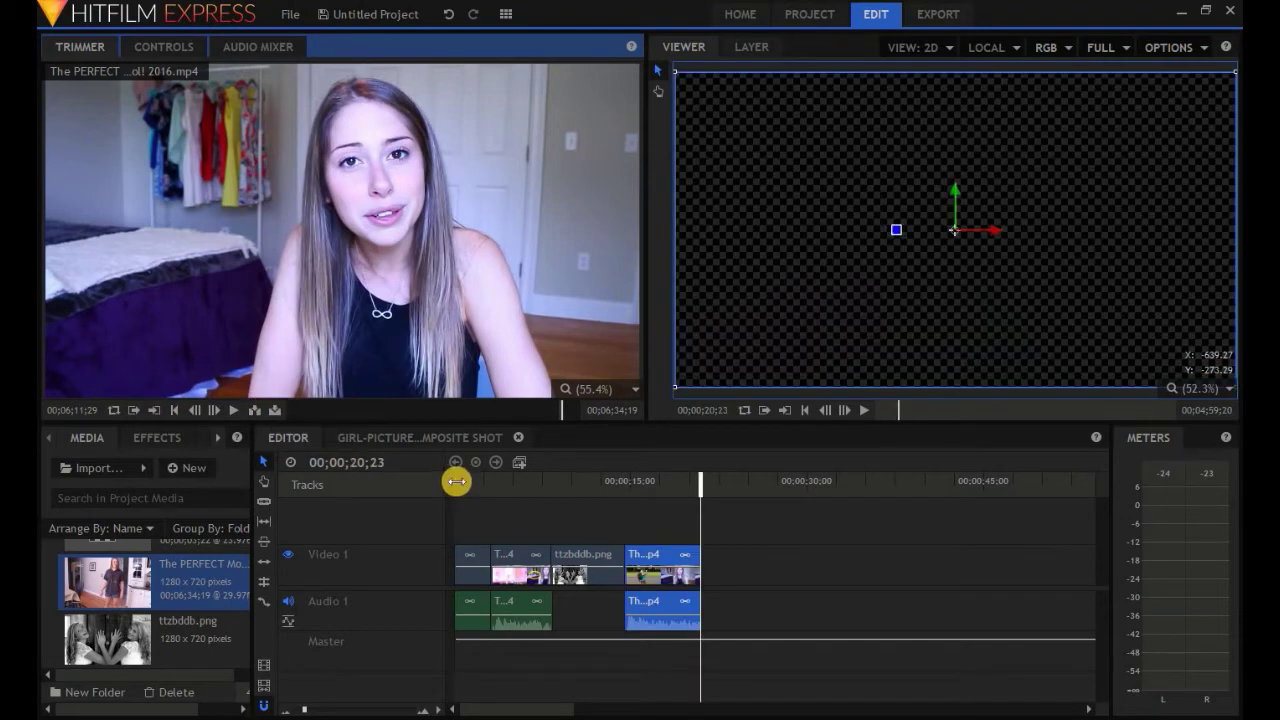
pyautogui.moveTo(461, 487); pyautogui.dragTo(455, 486)
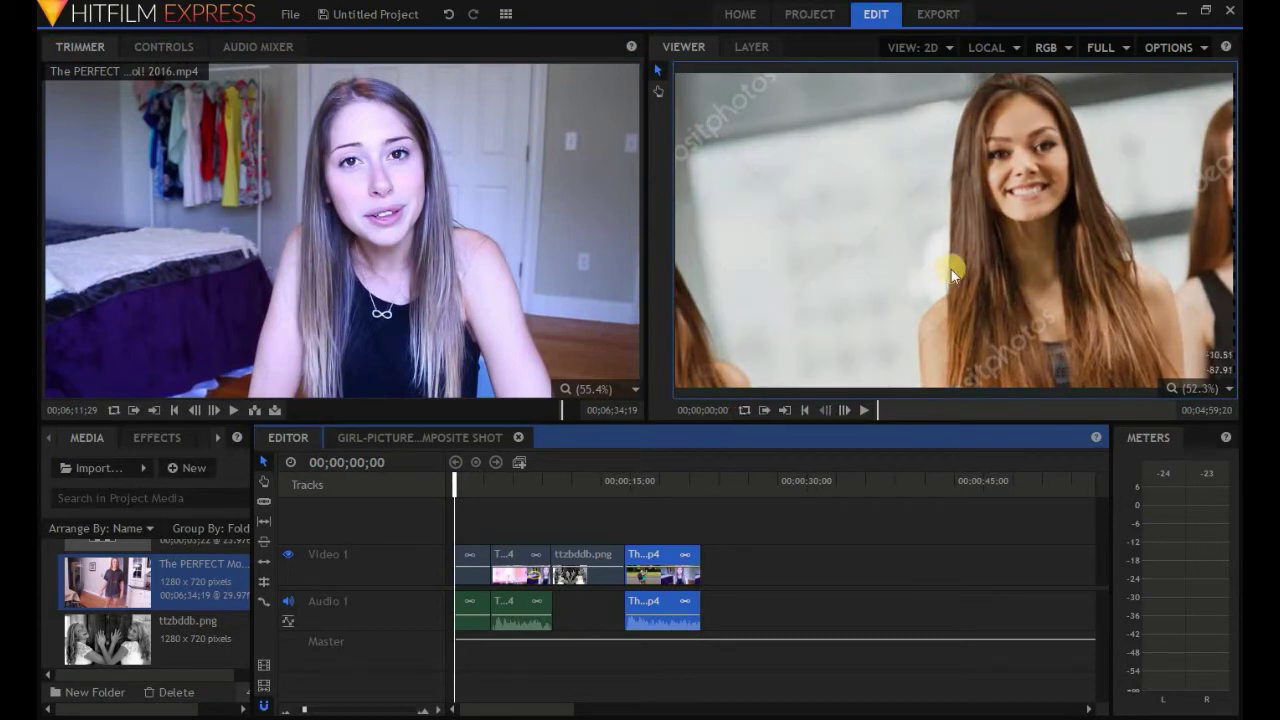
pyautogui.click(866, 410)
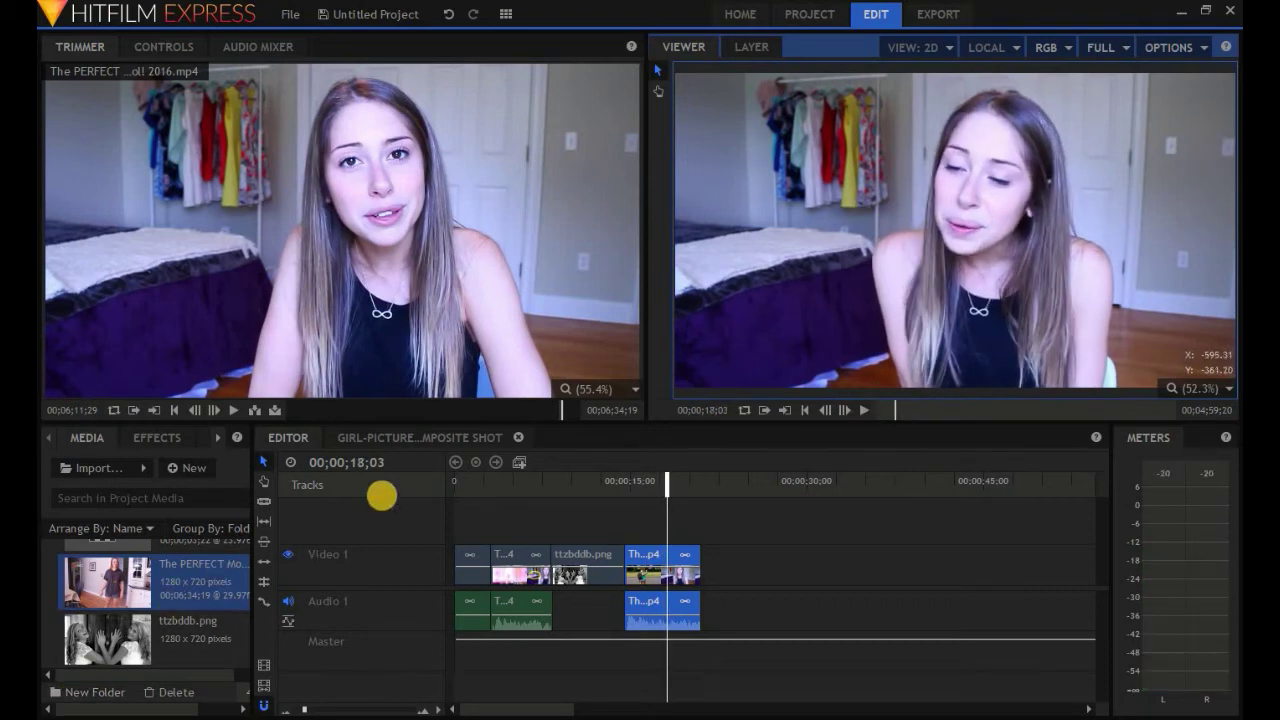
pyautogui.click(499, 477)
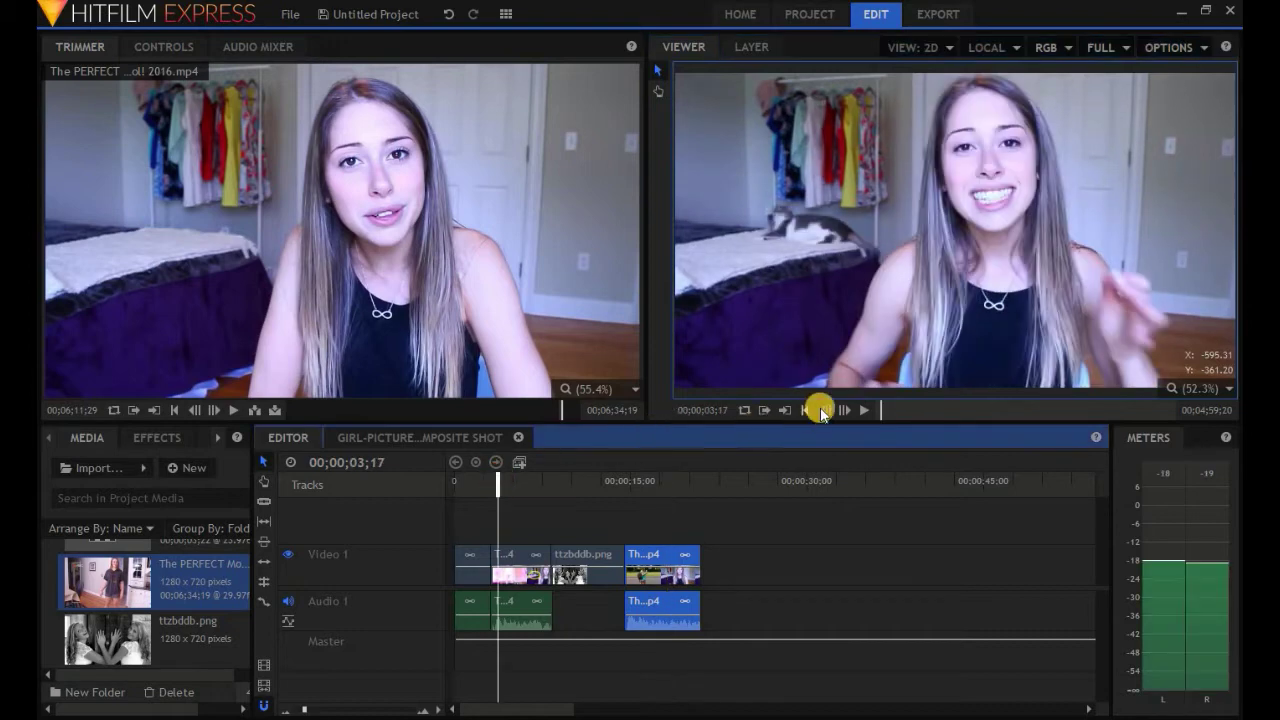
pyautogui.click(866, 409)
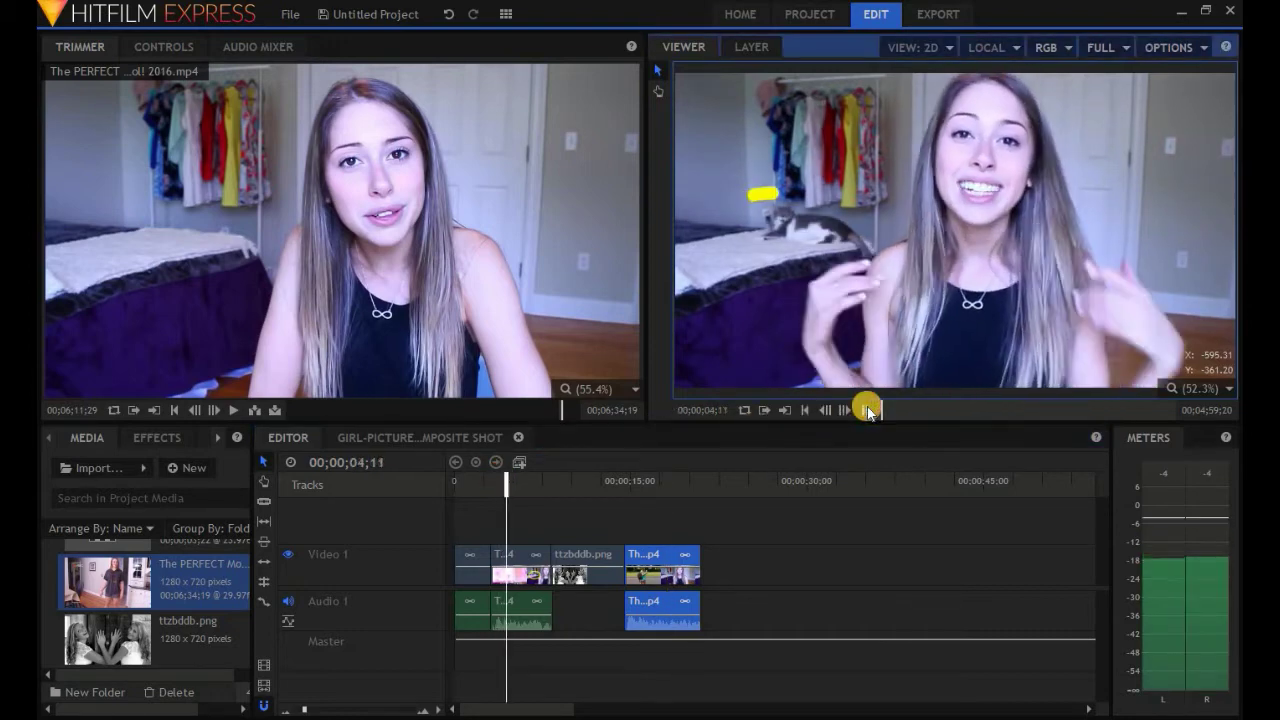
pyautogui.click(866, 409)
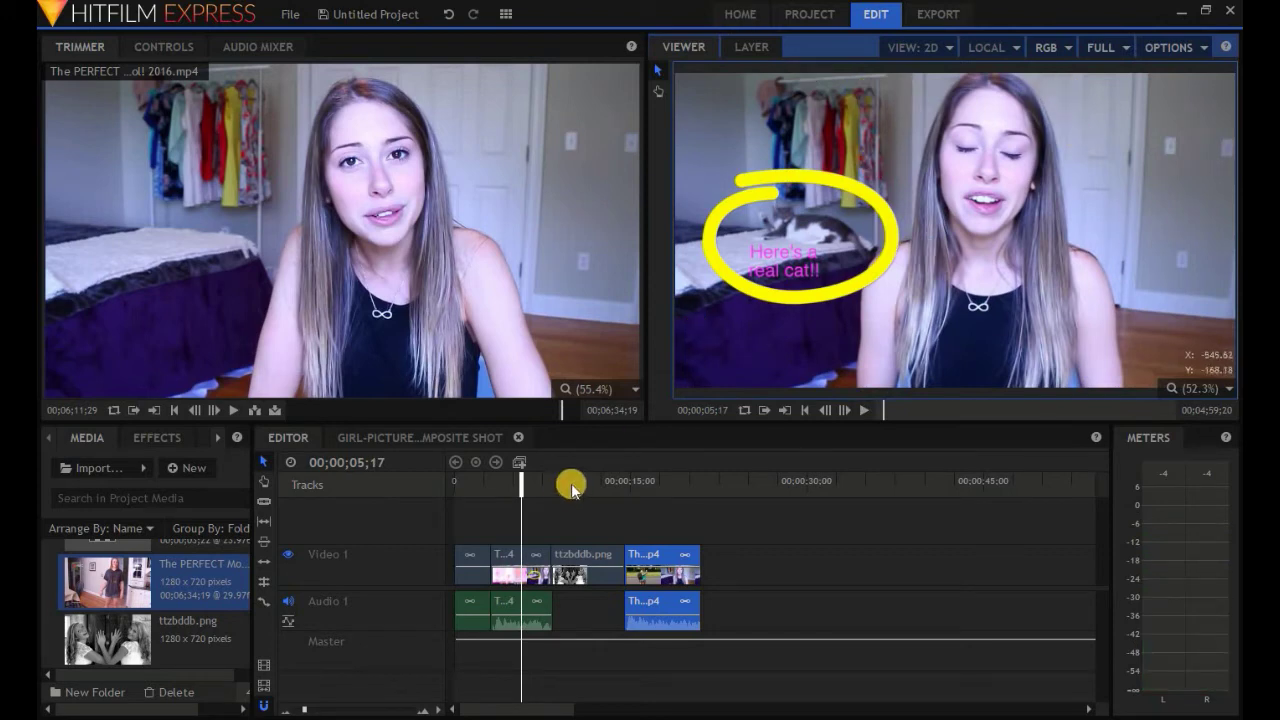
# - Convert the first video clip into a composite shot named 'Video close Up Composite Shot'
pyautogui.rightClick(538, 556)
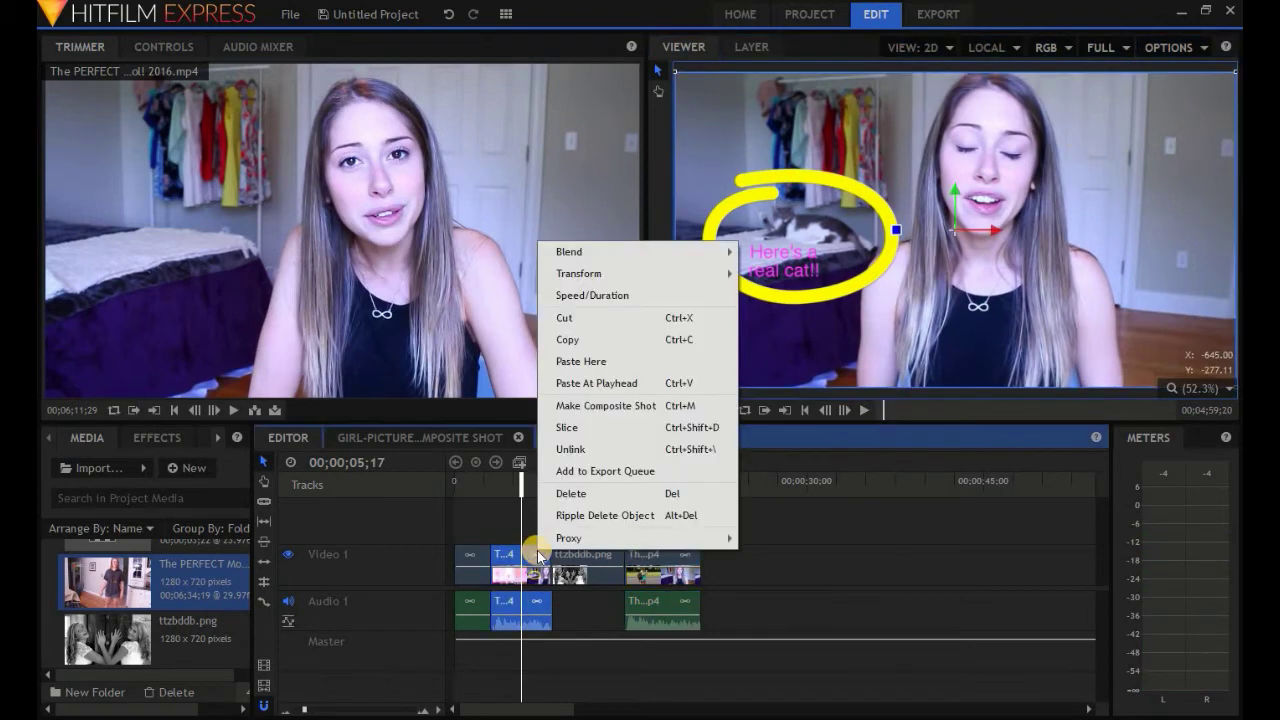
pyautogui.click(605, 410)
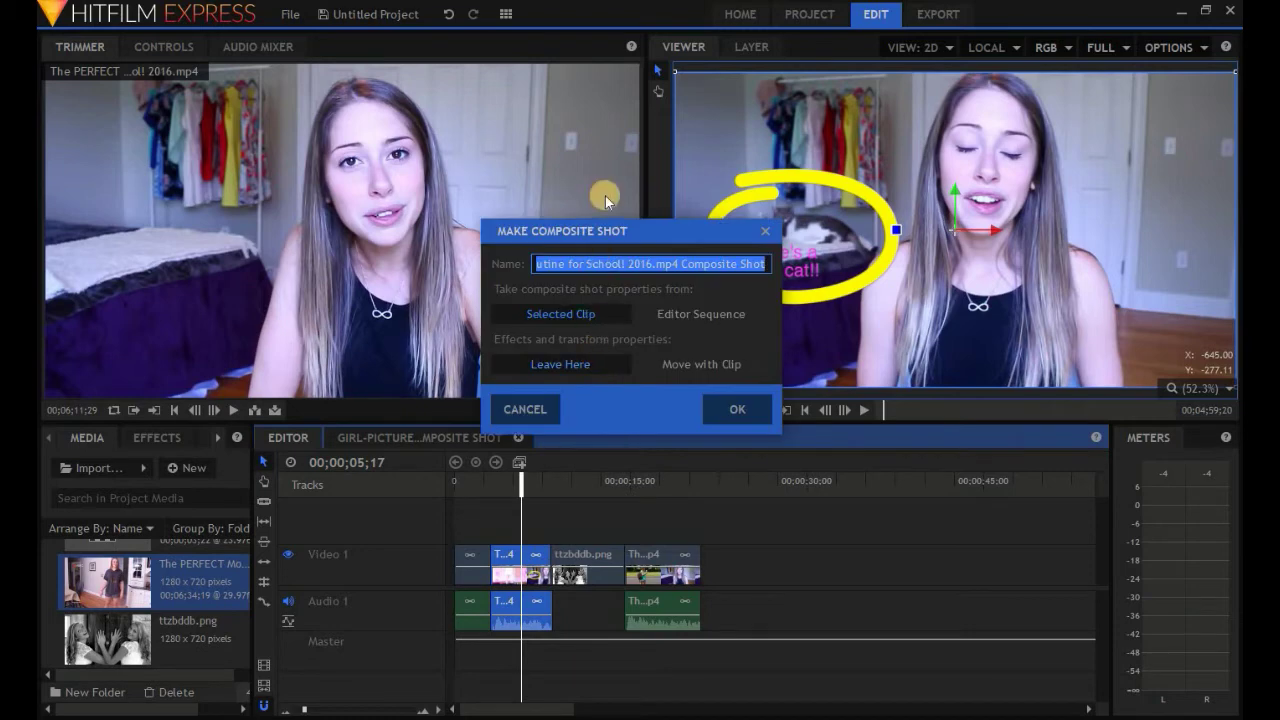
pyautogui.click(645, 262)
pyautogui.moveTo(680, 263); pyautogui.dragTo(498, 257)
pyautogui.write('Video close ')
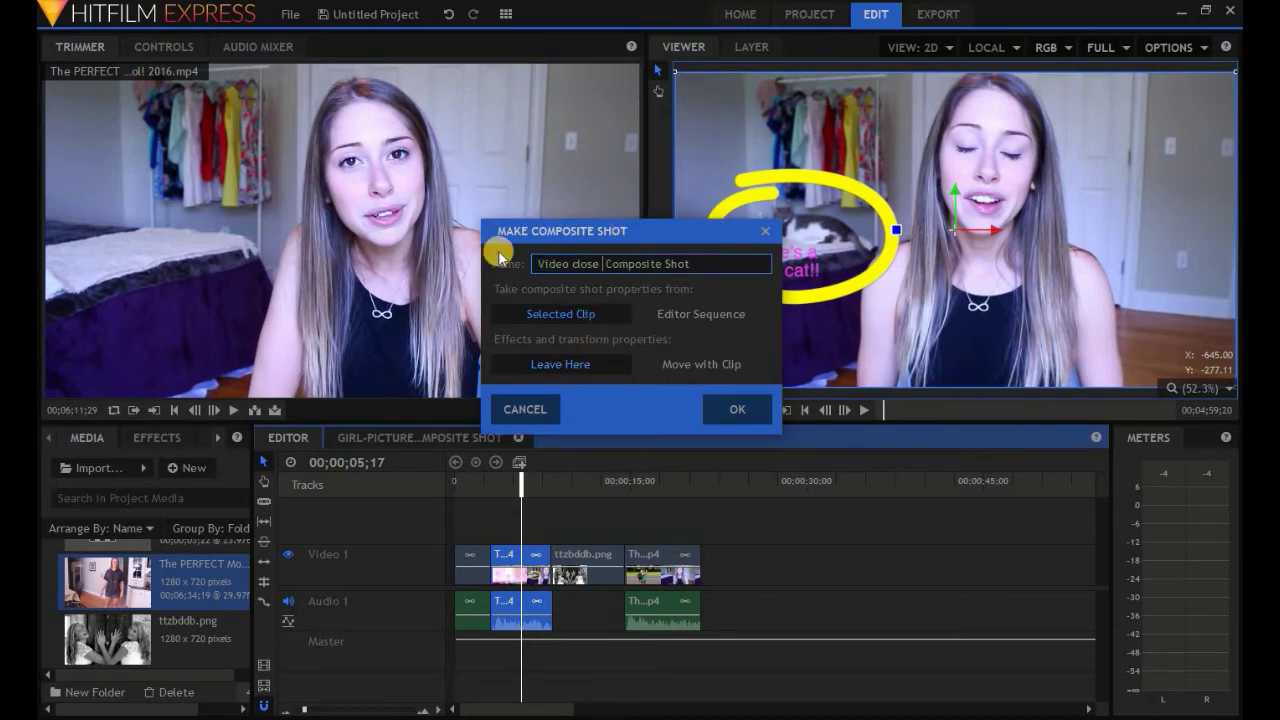
pyautogui.write('Up')
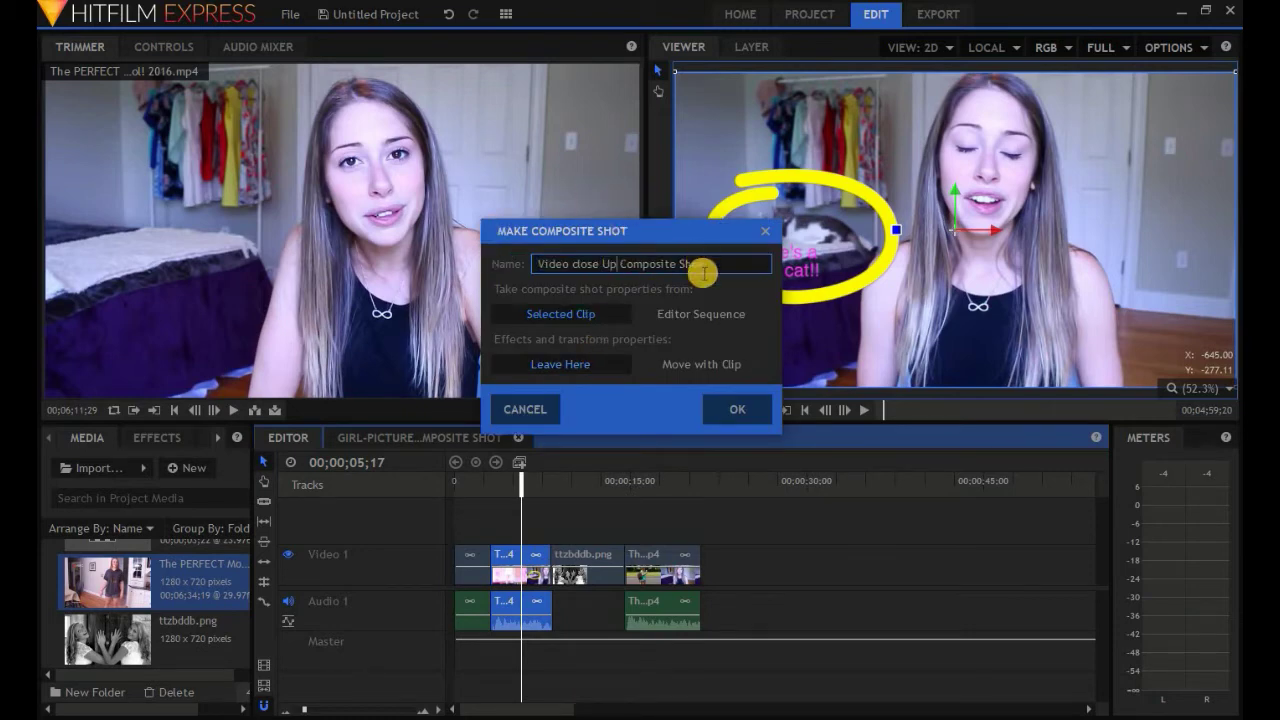
pyautogui.click(736, 408)
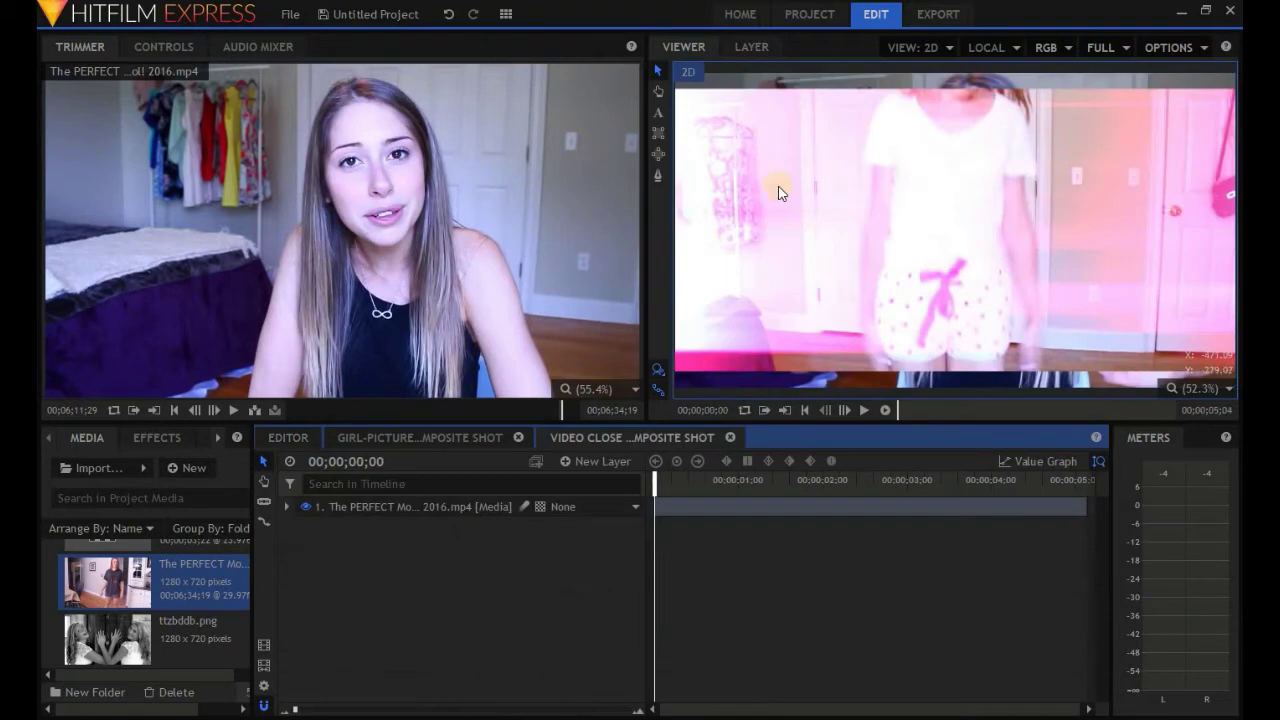
# - Scale the video layer to 150%, reposition it, and preview the composite from the start
pyautogui.click(862, 410)
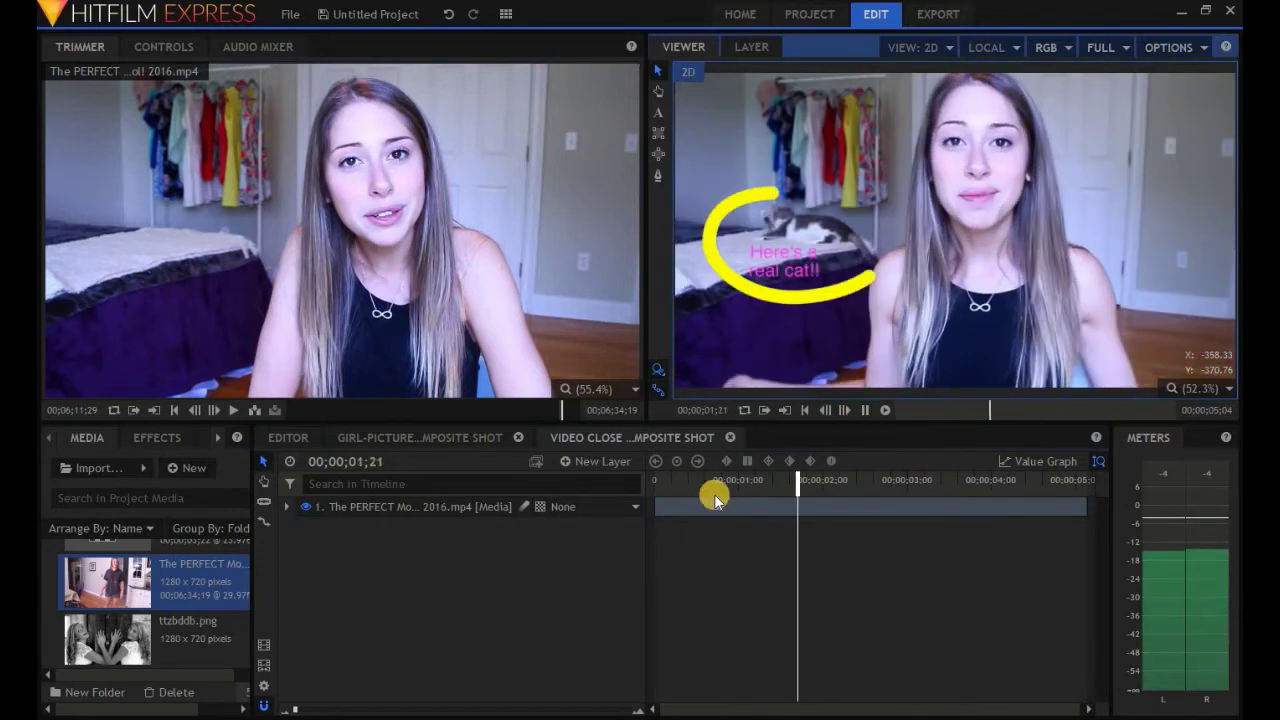
pyautogui.click(1068, 506)
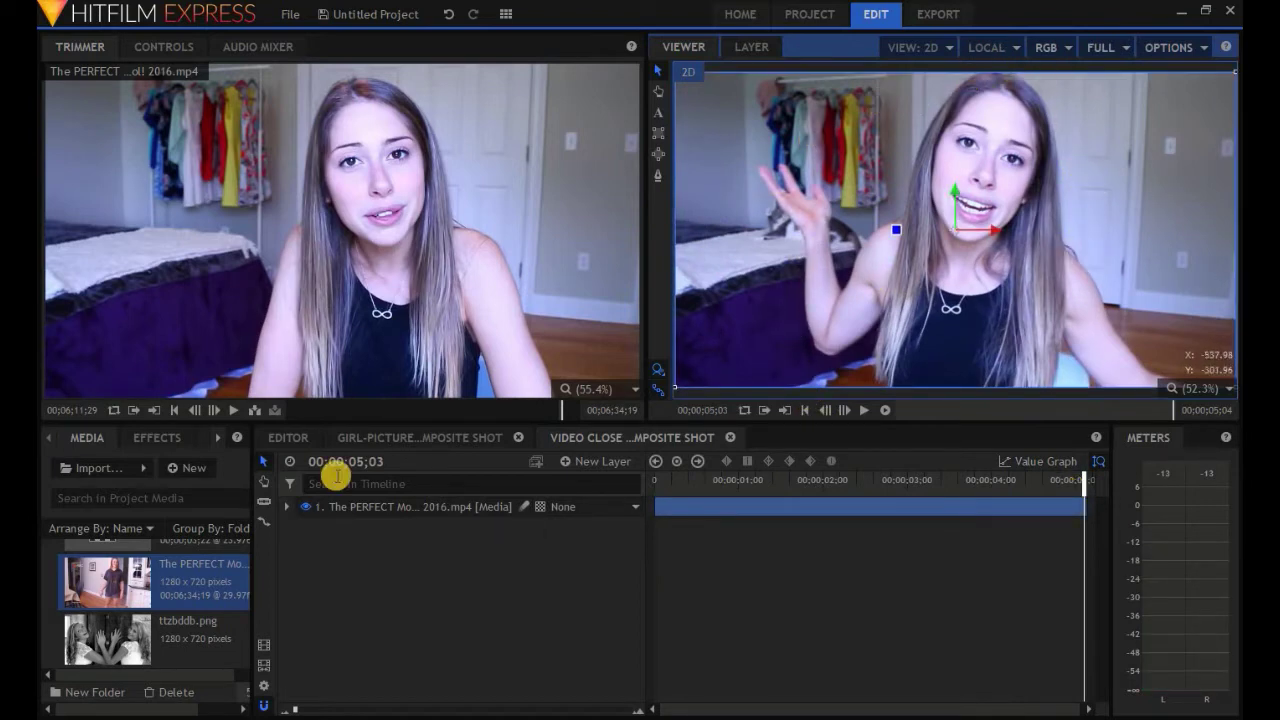
pyautogui.click(288, 507)
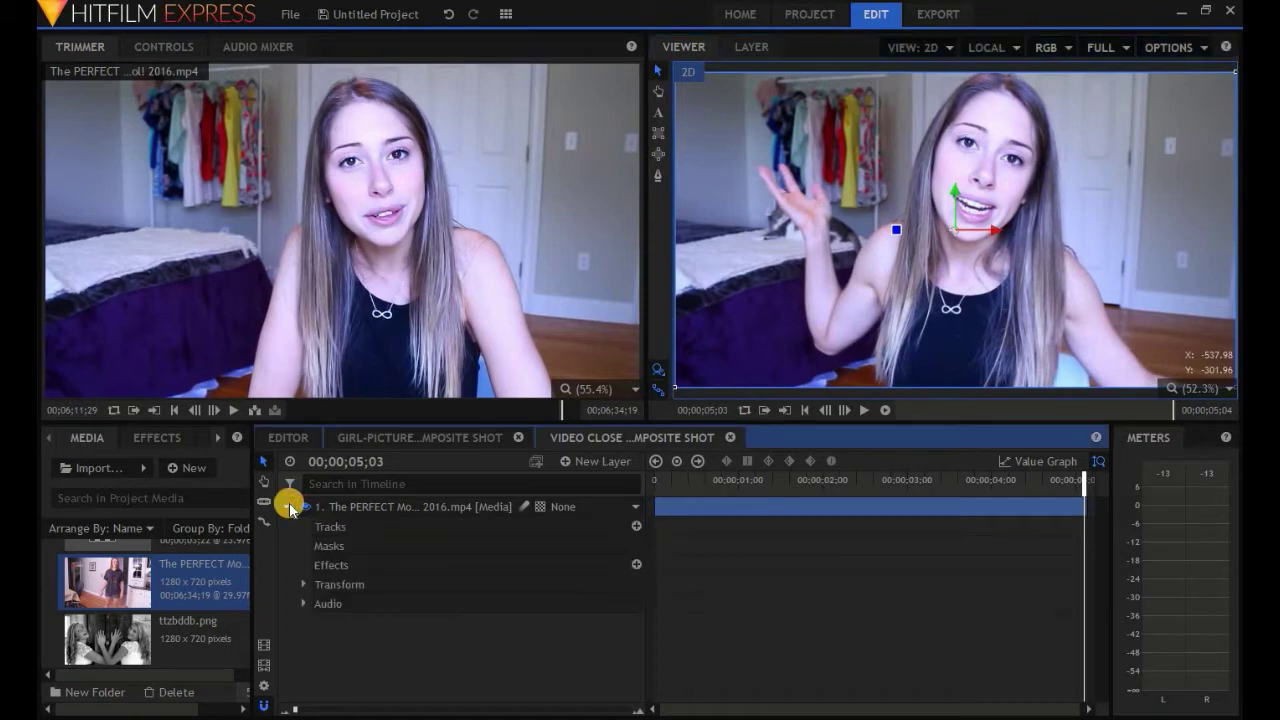
pyautogui.click(305, 584)
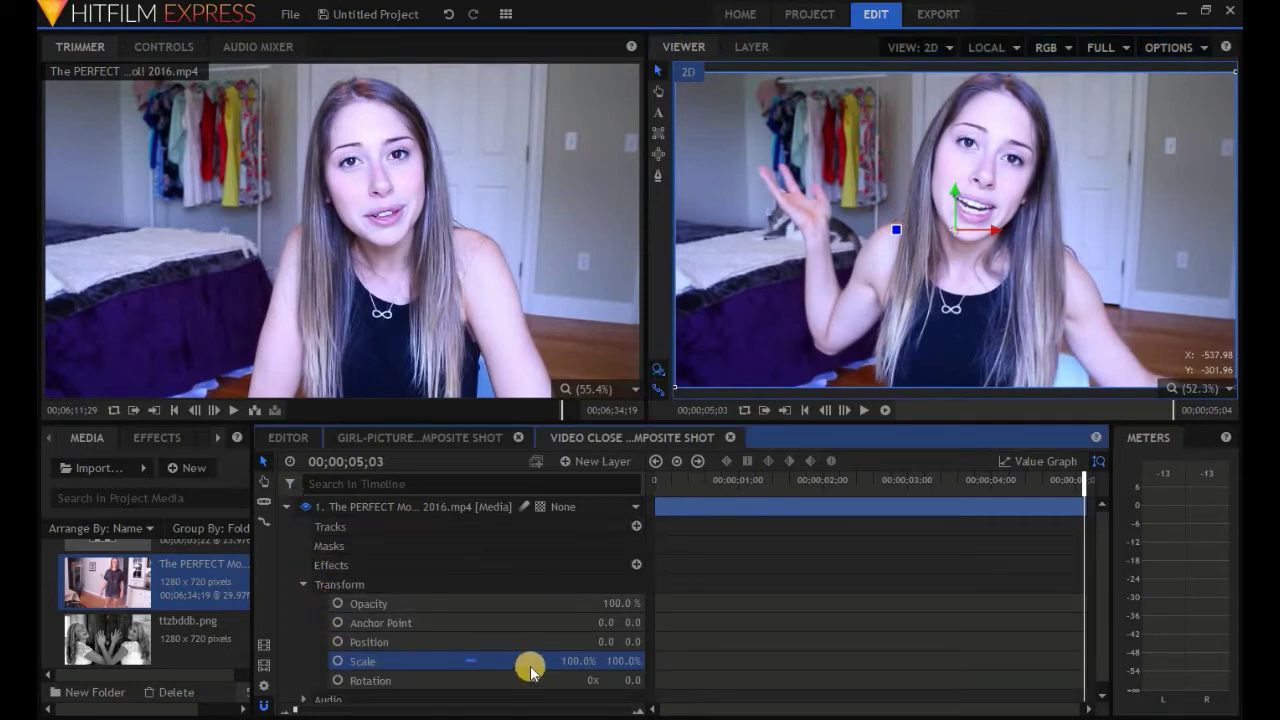
pyautogui.click(582, 661)
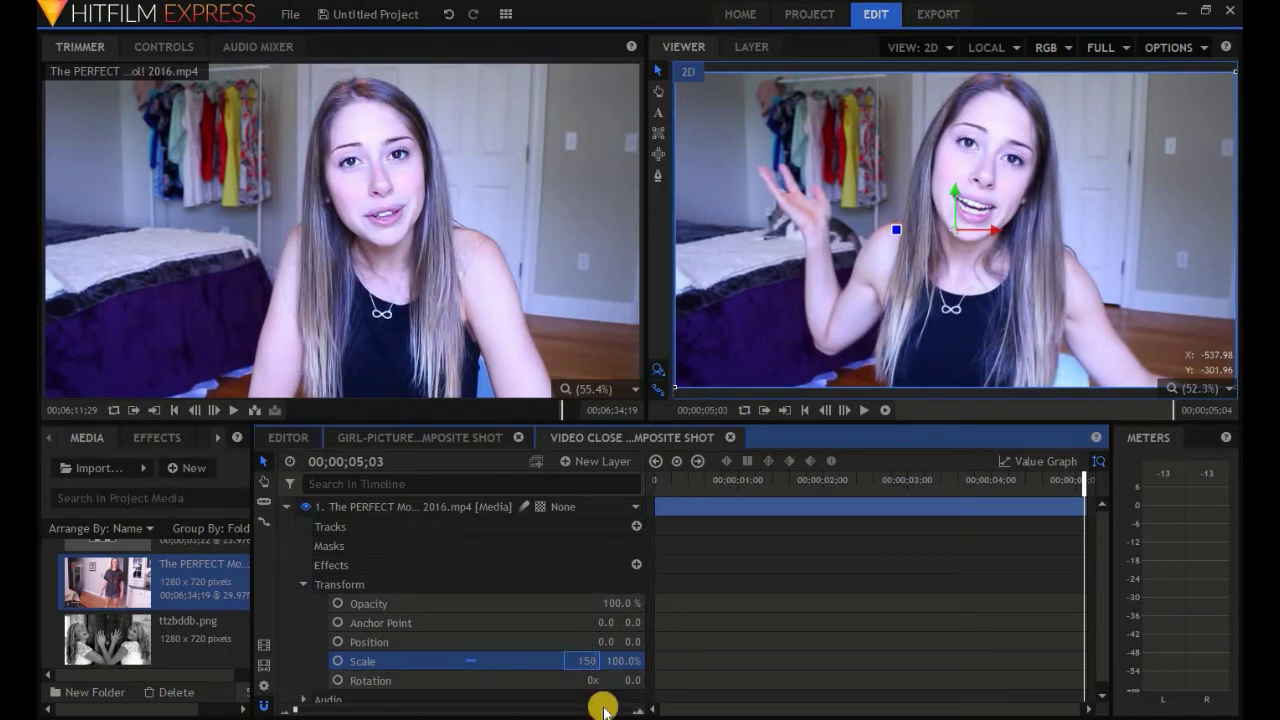
pyautogui.click(1121, 372)
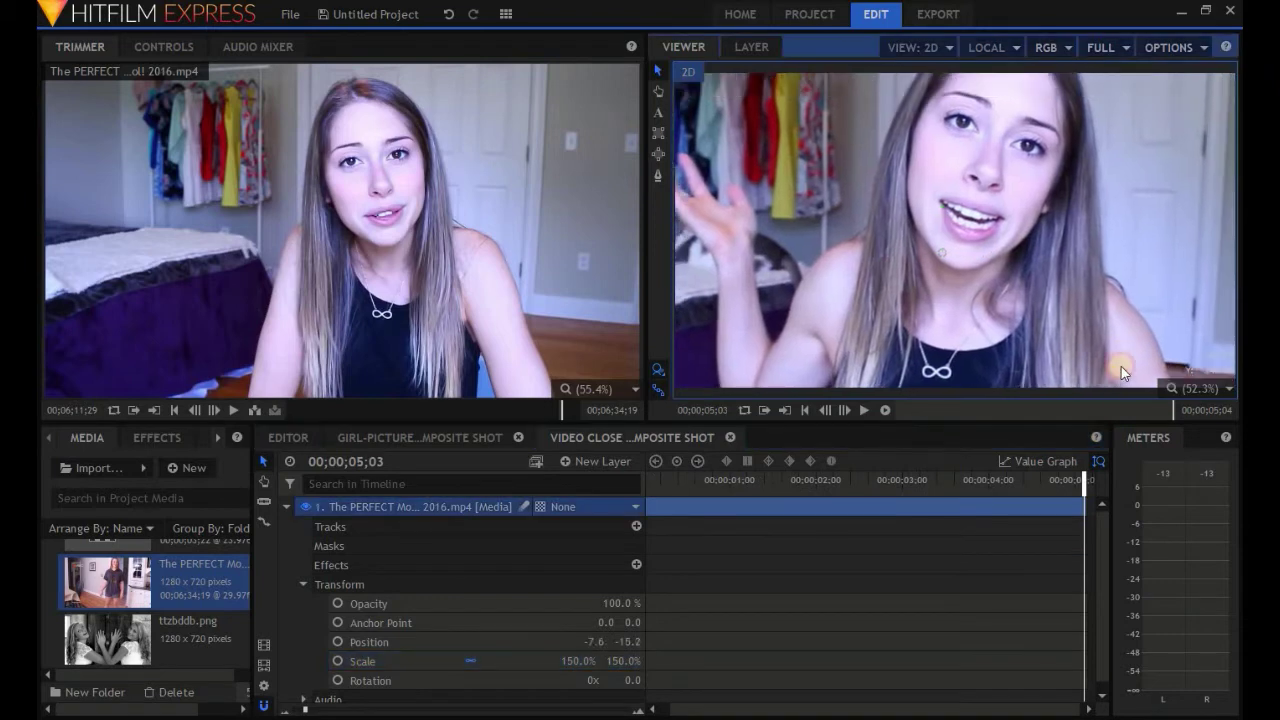
pyautogui.moveTo(1121, 366); pyautogui.dragTo(1130, 338)
pyautogui.click(651, 486)
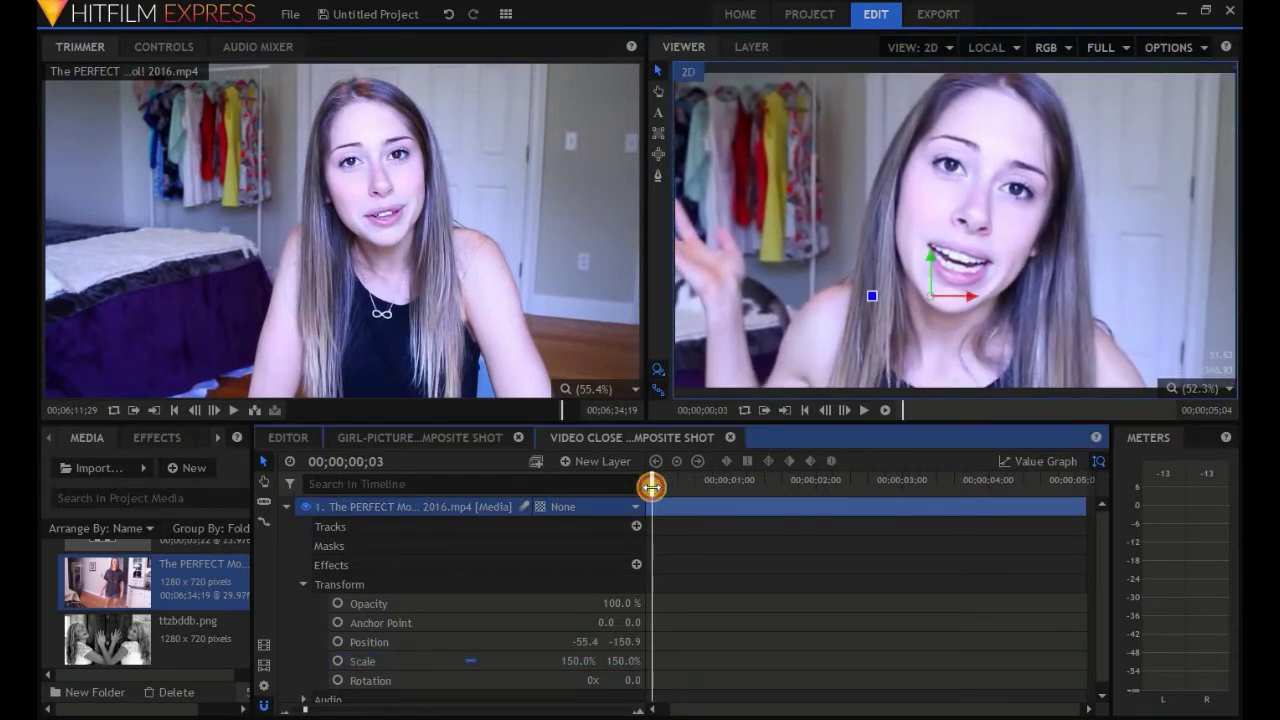
pyautogui.moveTo(651, 486); pyautogui.dragTo(645, 486)
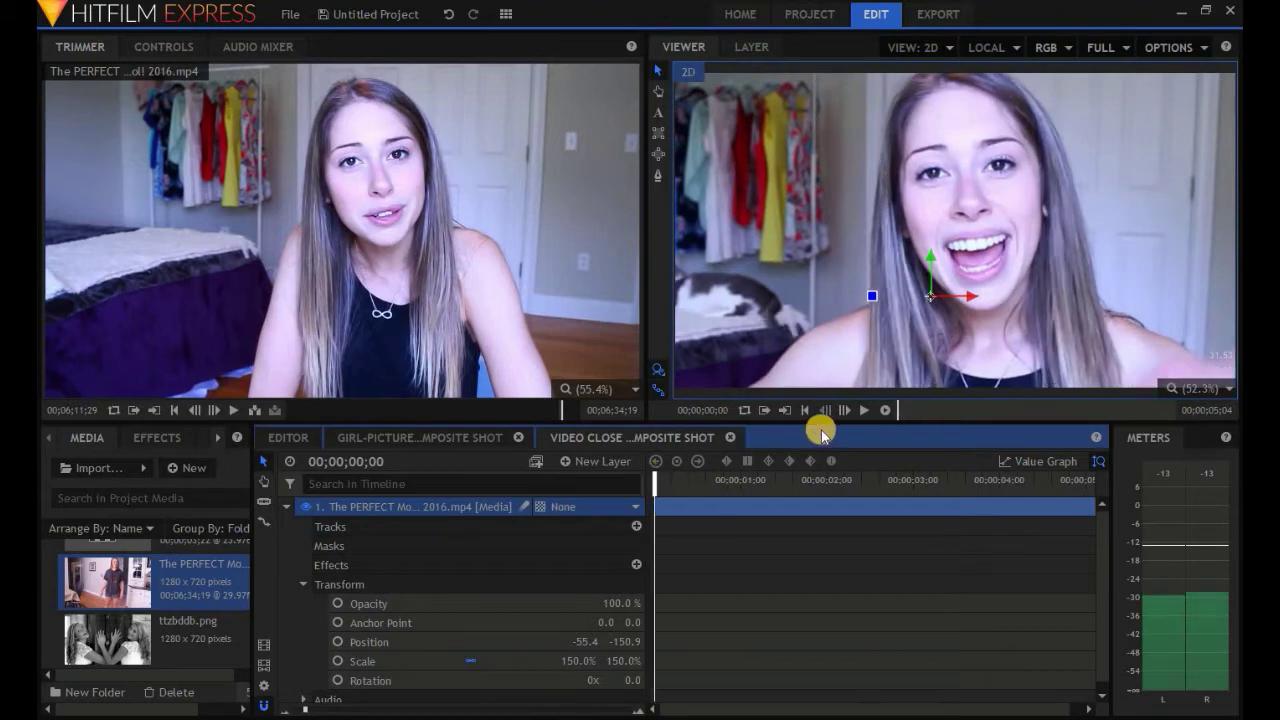
pyautogui.click(864, 411)
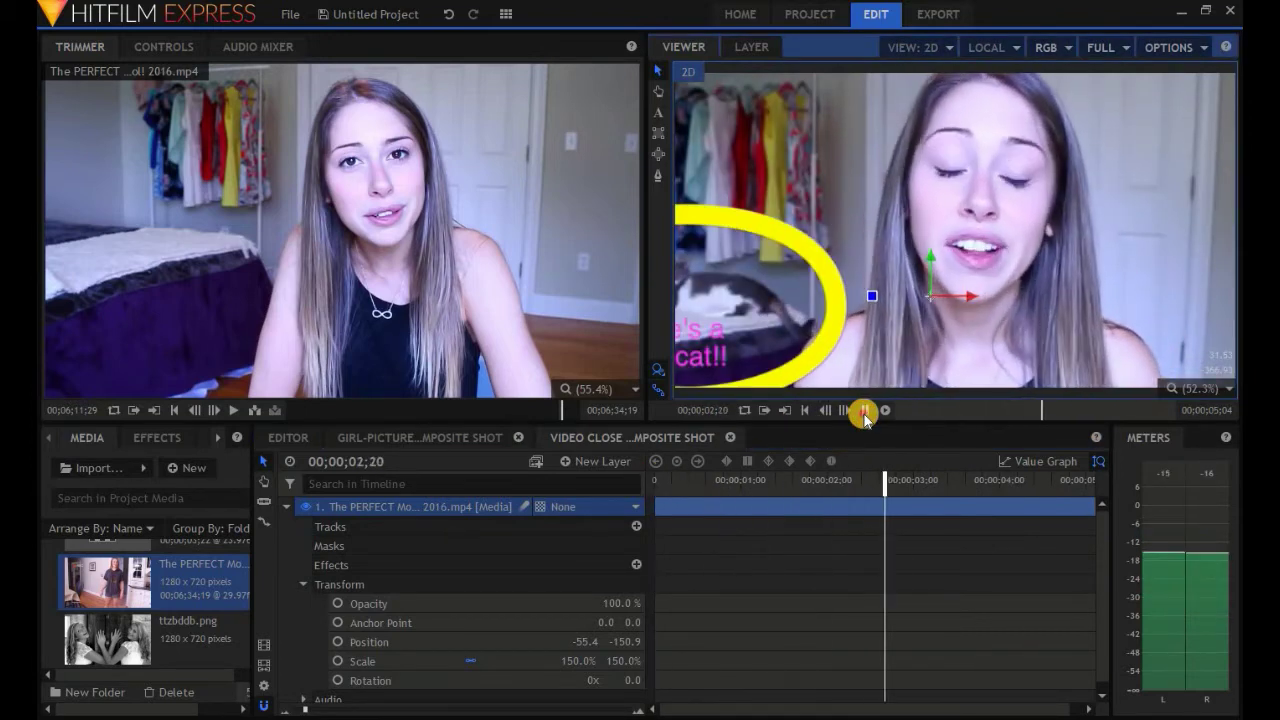
pyautogui.click(864, 411)
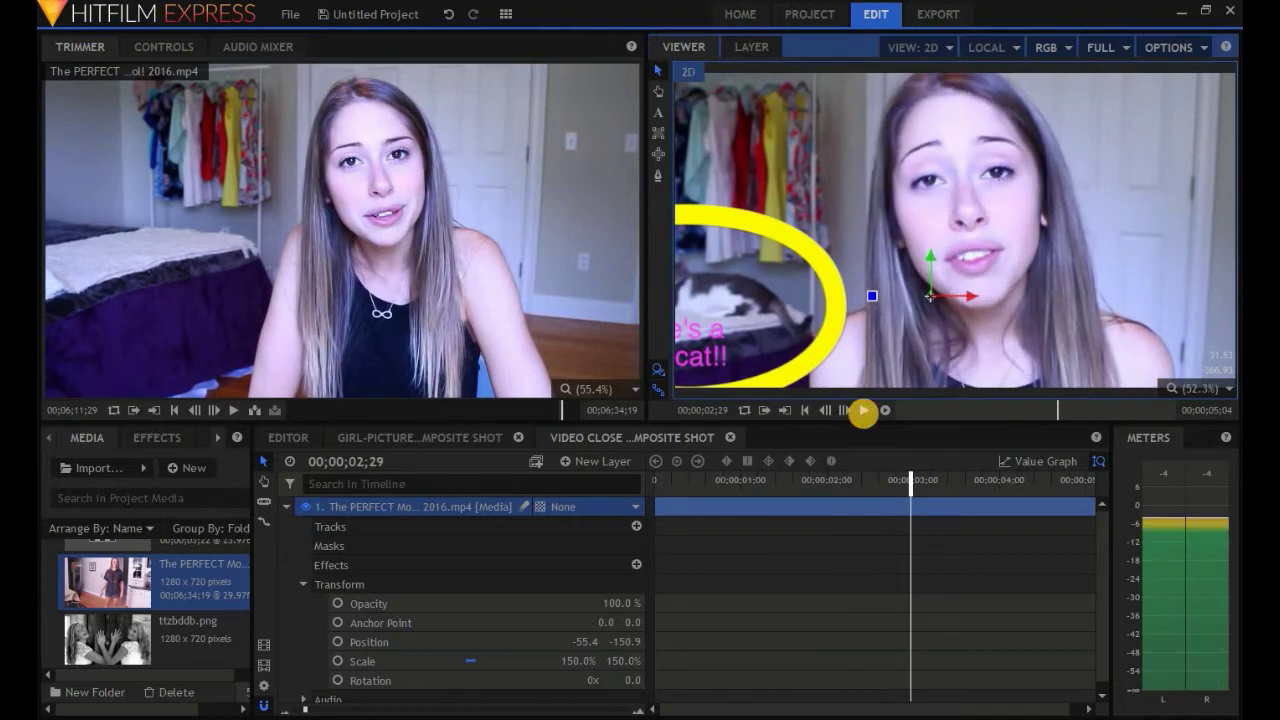
# - Raise the scale to 170%, position the video at -84, -223.6, and play it back
pyautogui.click(573, 658)
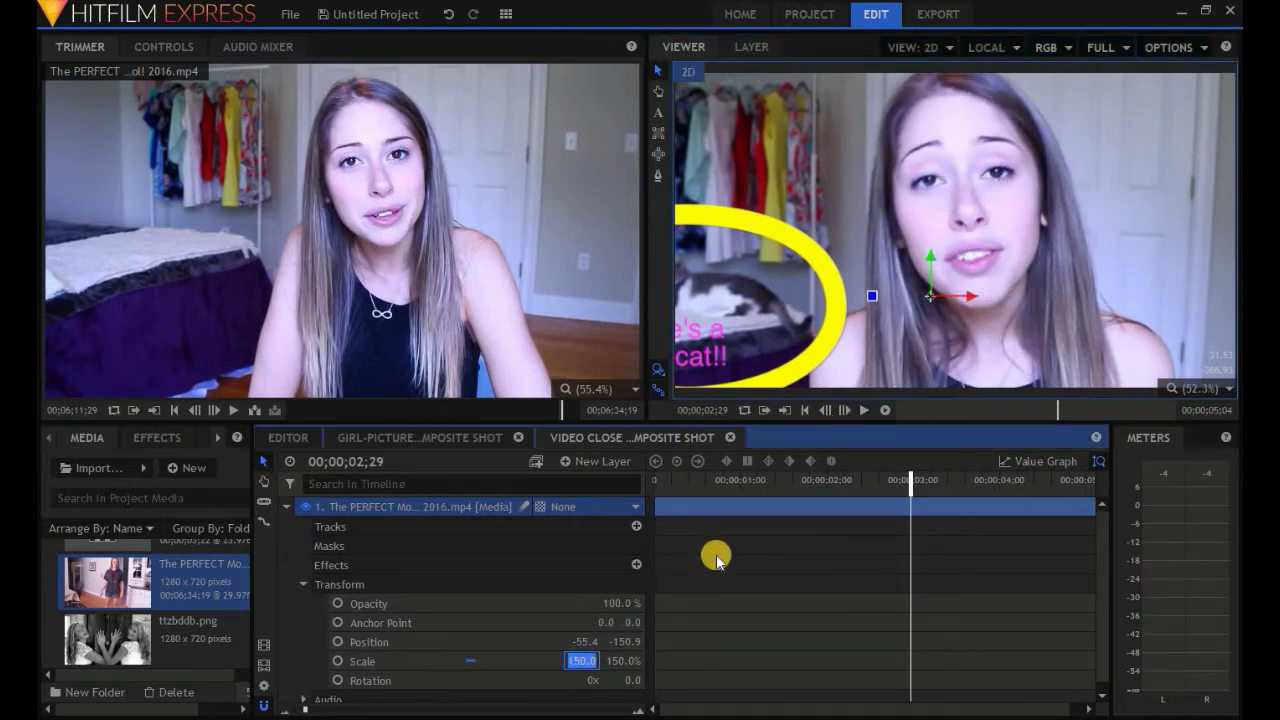
pyautogui.press('Return')
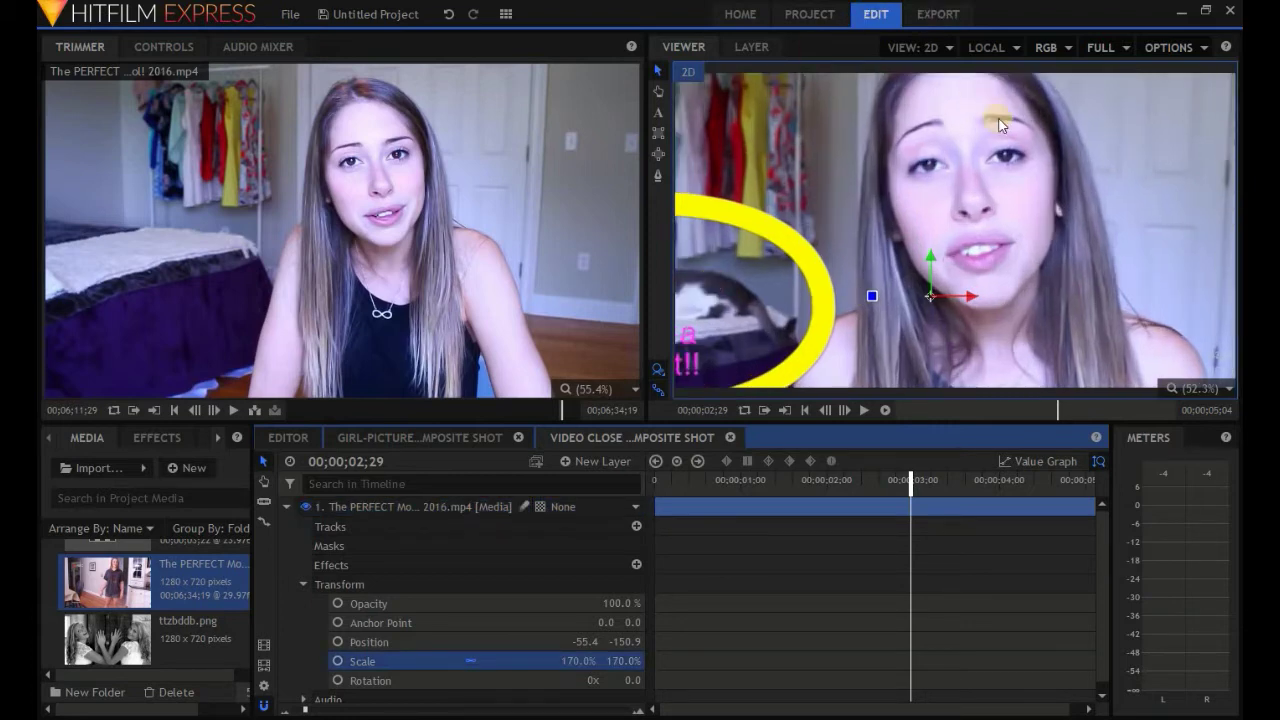
pyautogui.moveTo(1058, 211); pyautogui.dragTo(1045, 247)
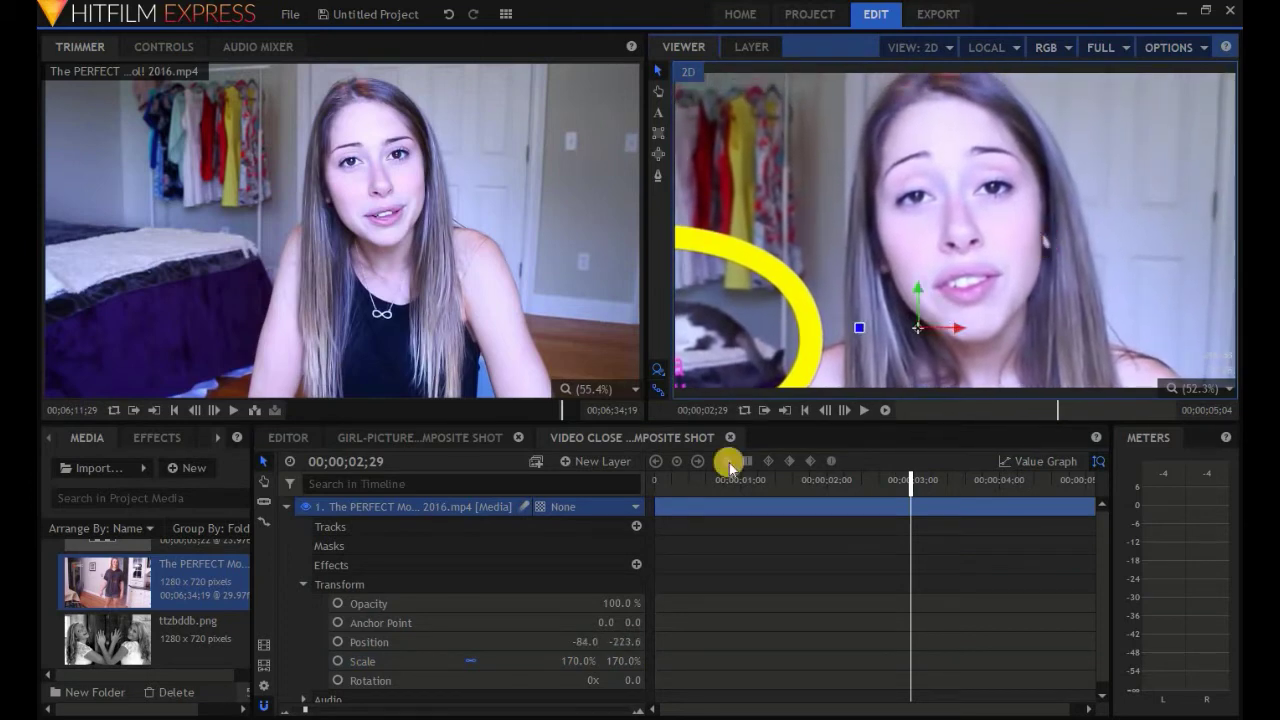
pyautogui.click(655, 490)
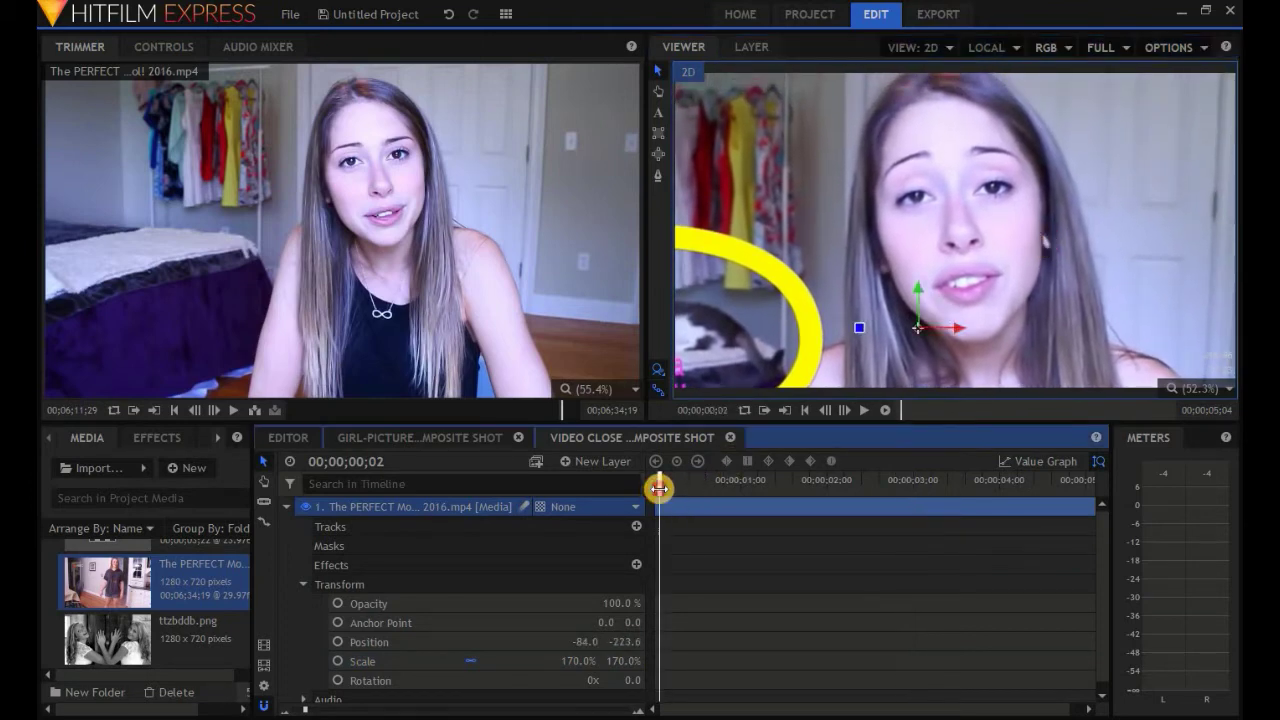
pyautogui.press('space')
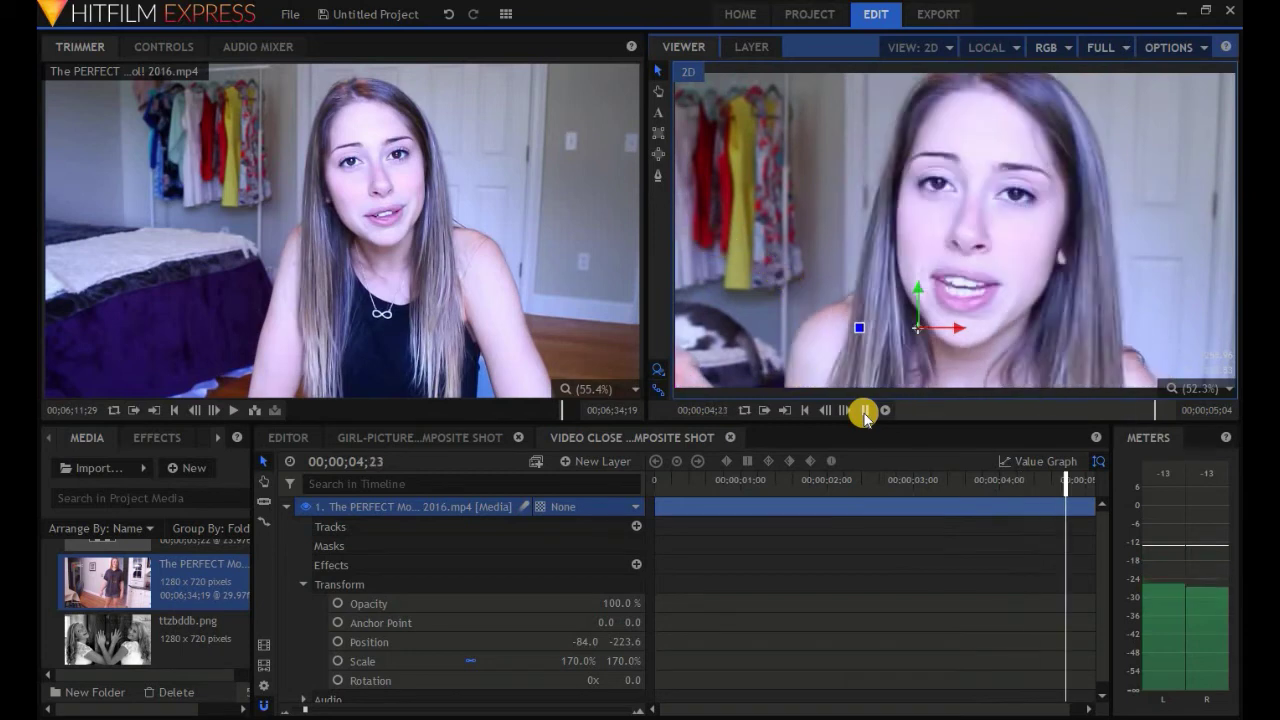
pyautogui.click(288, 509)
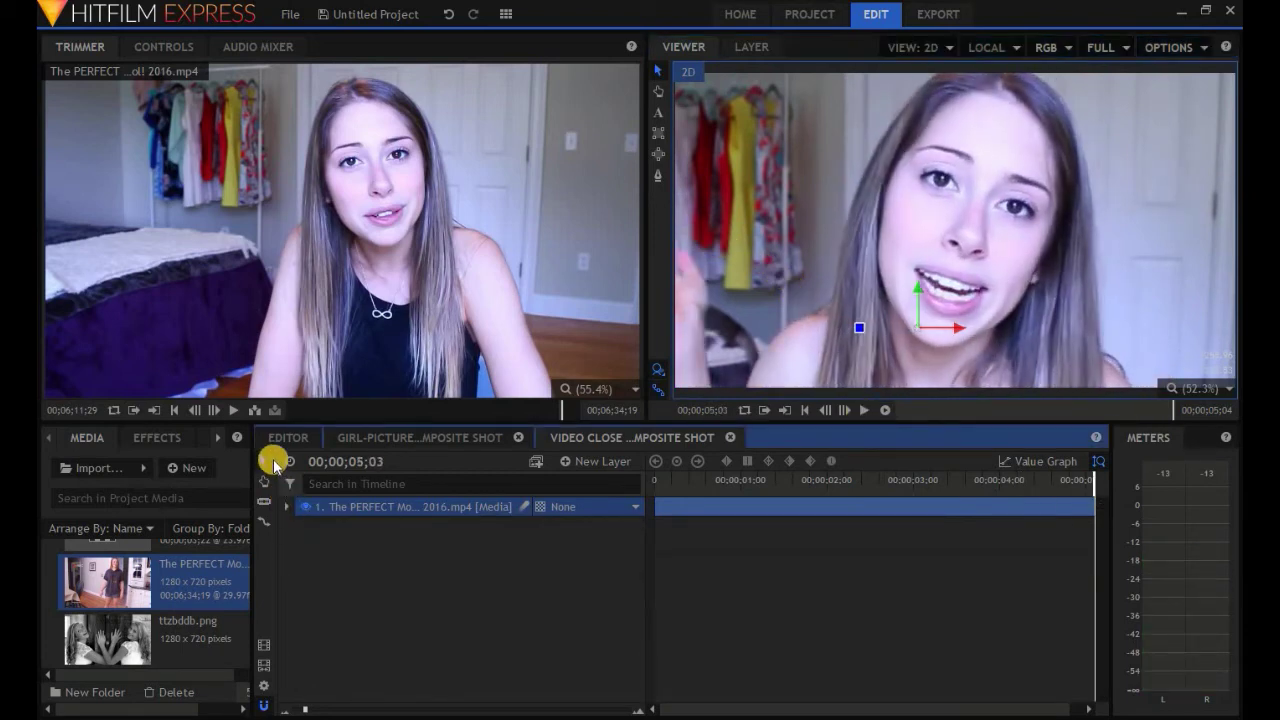
# - In the main edit sequence, play from about 2 seconds and stop on the black-and-white photo clip, selecting it
pyautogui.click(280, 440)
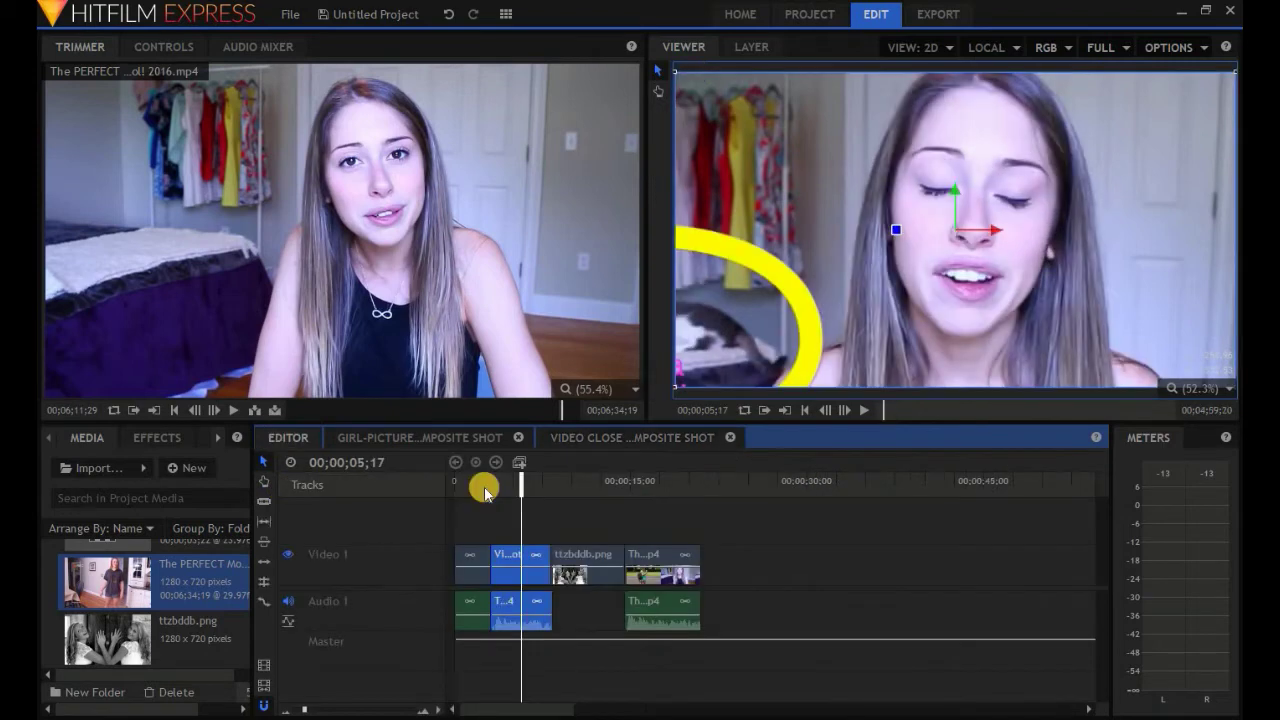
pyautogui.click(484, 489)
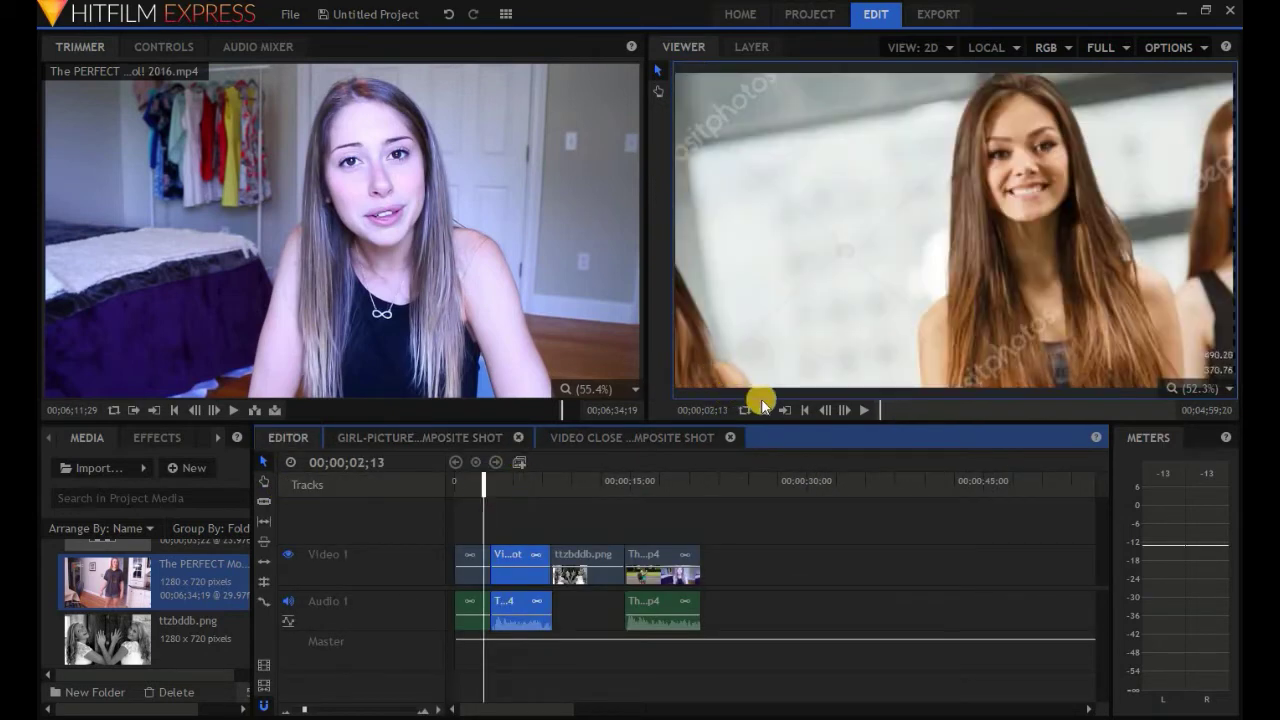
pyautogui.click(863, 410)
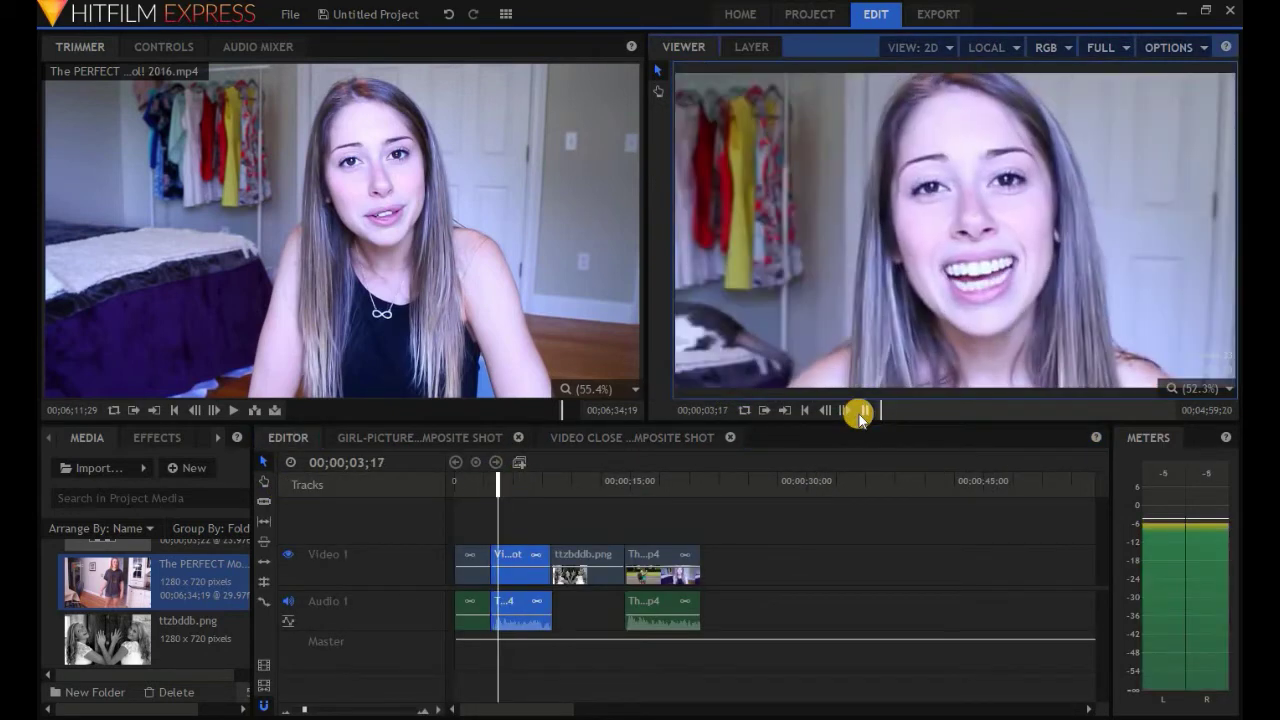
pyautogui.click(862, 410)
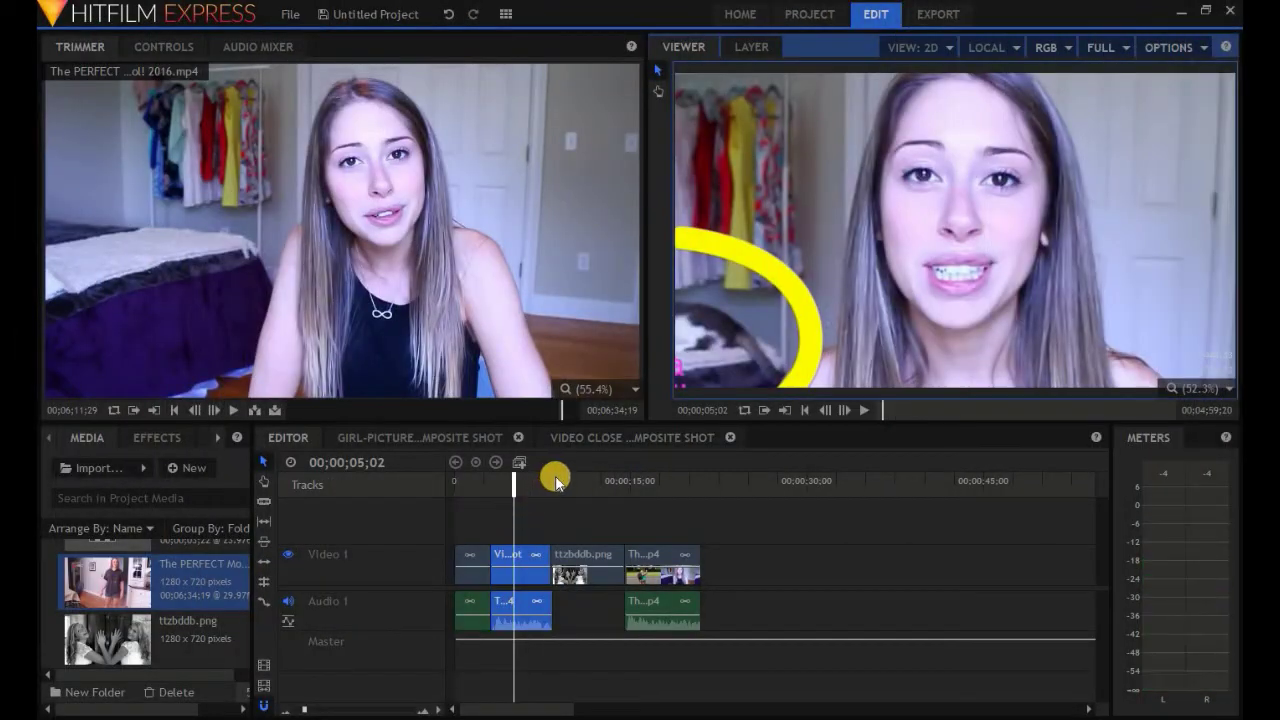
pyautogui.click(560, 481)
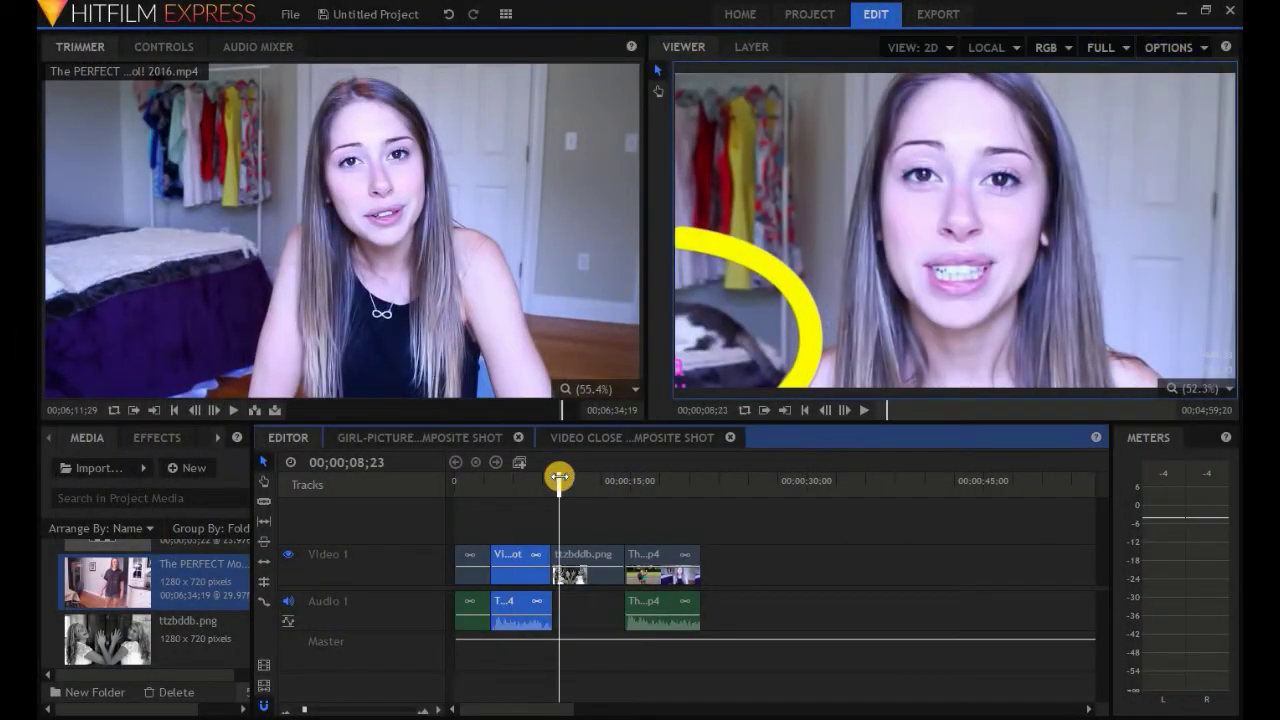
pyautogui.click(862, 410)
pyautogui.click(862, 410)
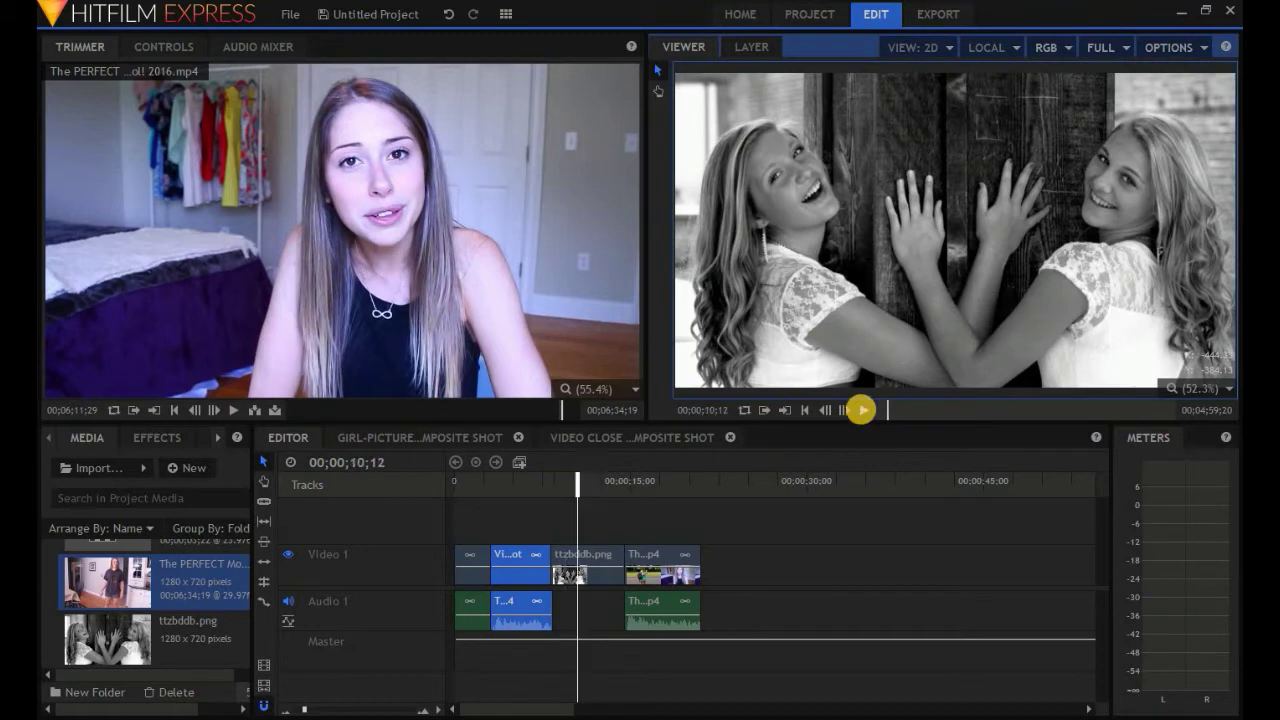
pyautogui.click(586, 556)
# - Make the ttzbddb.png clip a composite shot named 'Picture paning and zooming Composite Shot'
pyautogui.rightClick(586, 556)
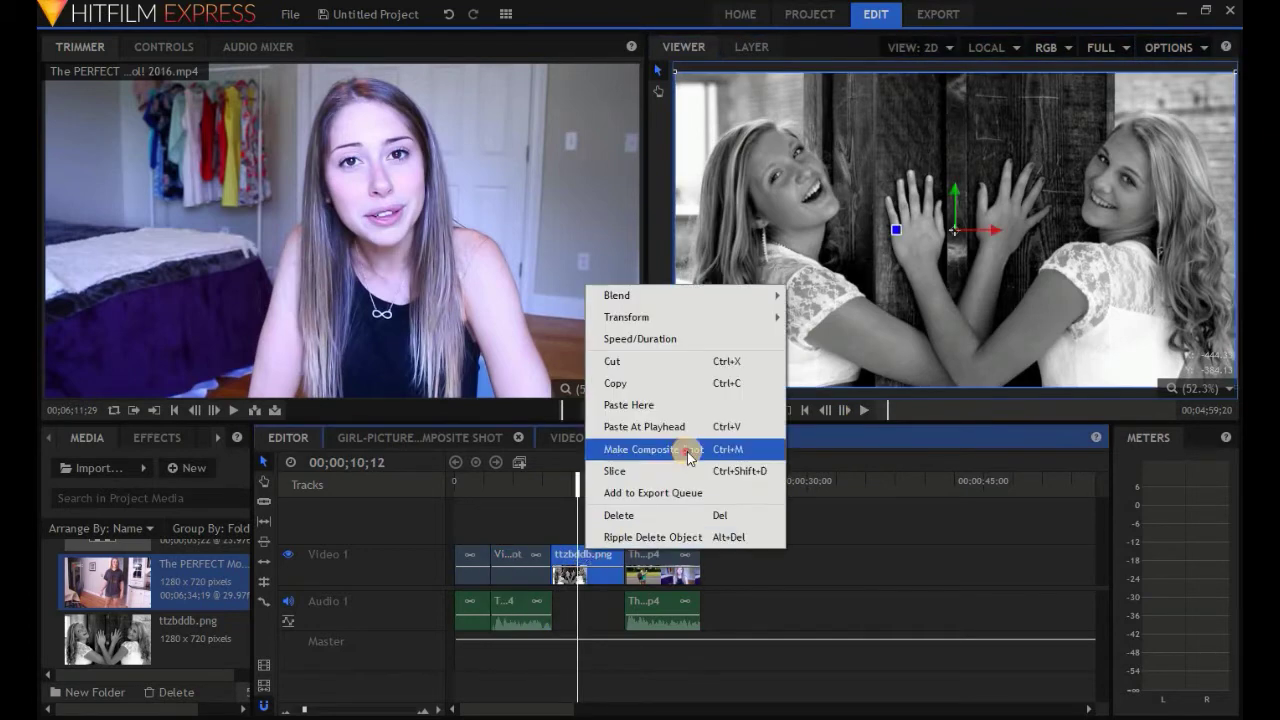
pyautogui.click(687, 452)
pyautogui.hotkey('ctrl', 'shift', 'Left')
pyautogui.hotkey('ctrl', 'shift', 'Left')
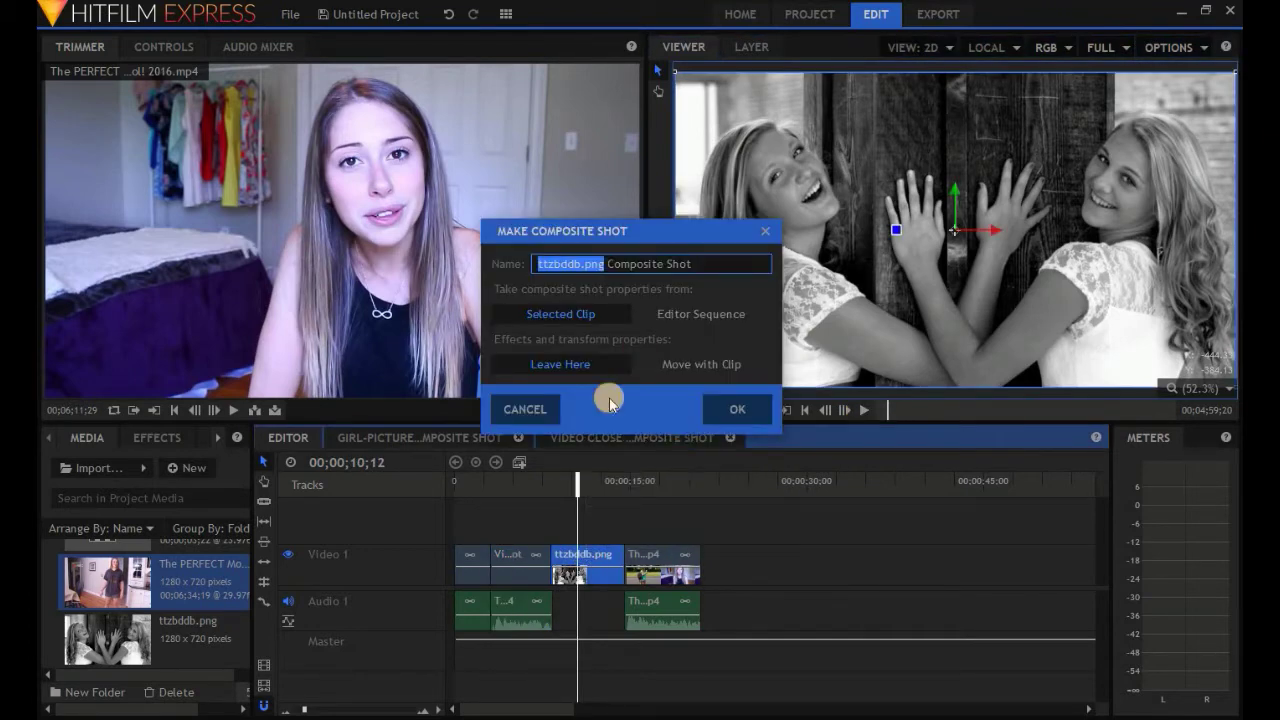
pyautogui.write('Picture paning and zooming')
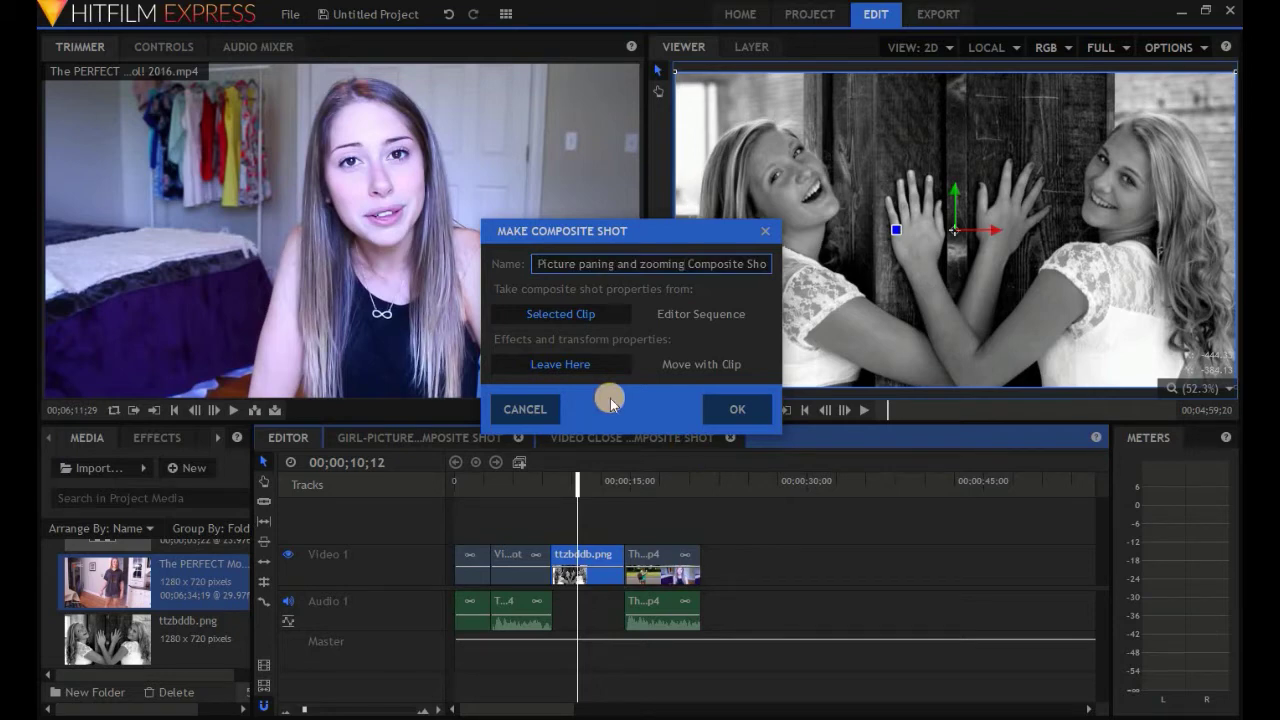
pyautogui.click(727, 407)
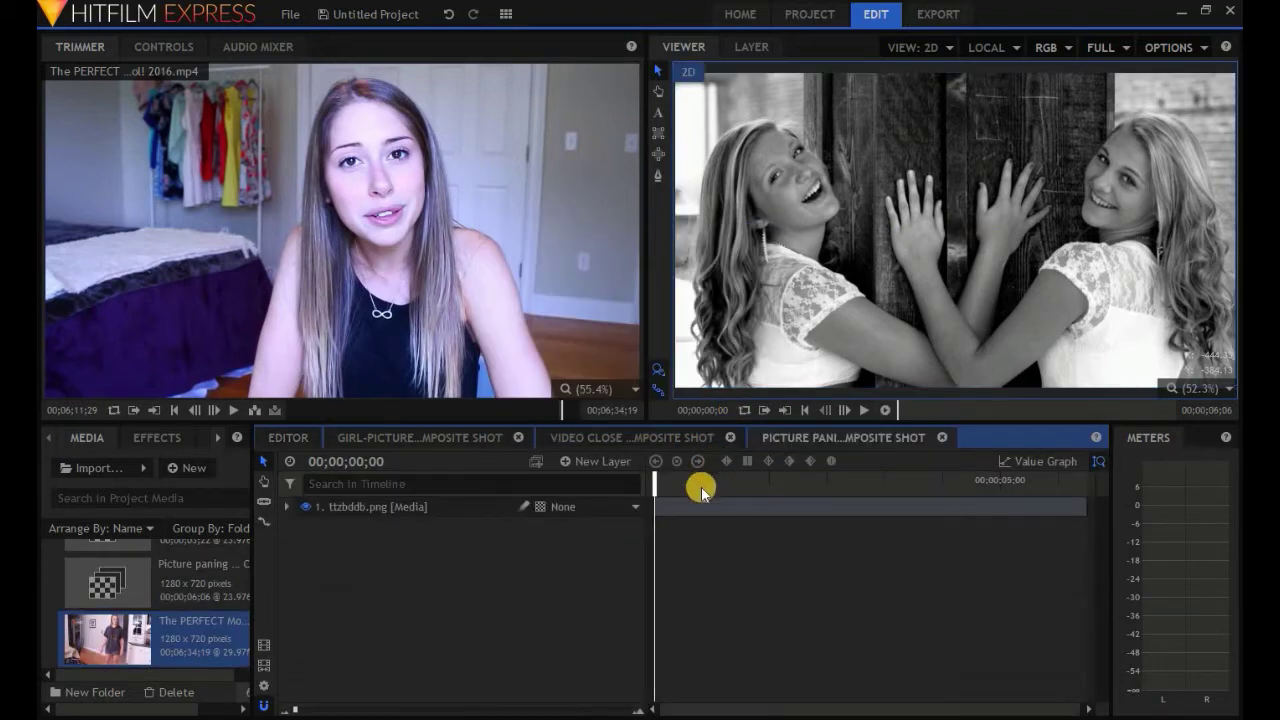
pyautogui.click(864, 410)
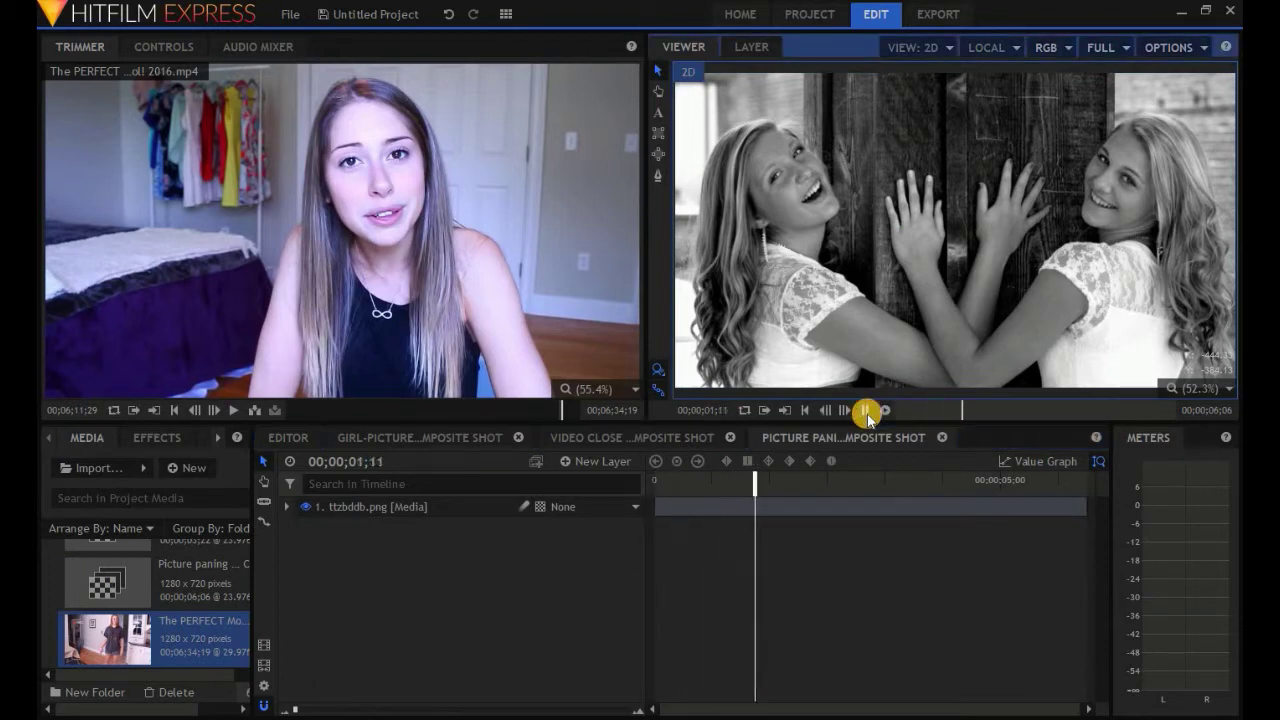
pyautogui.click(865, 411)
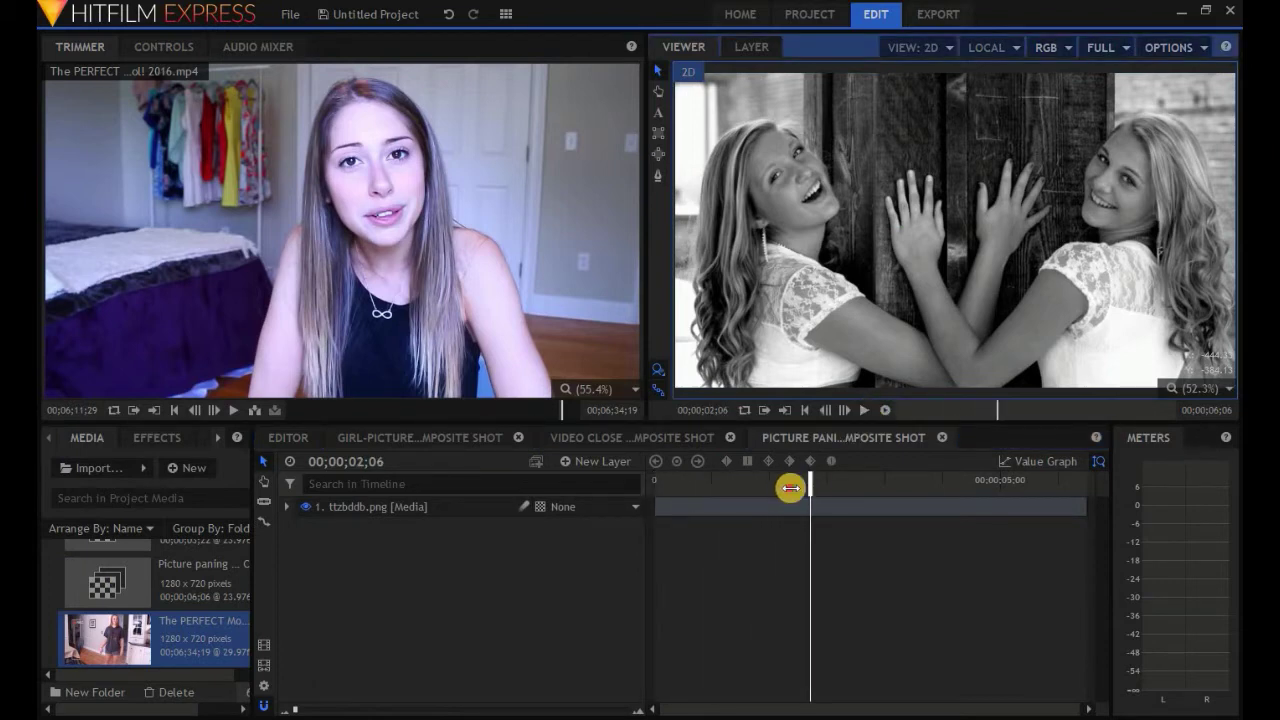
pyautogui.moveTo(791, 486); pyautogui.dragTo(605, 495)
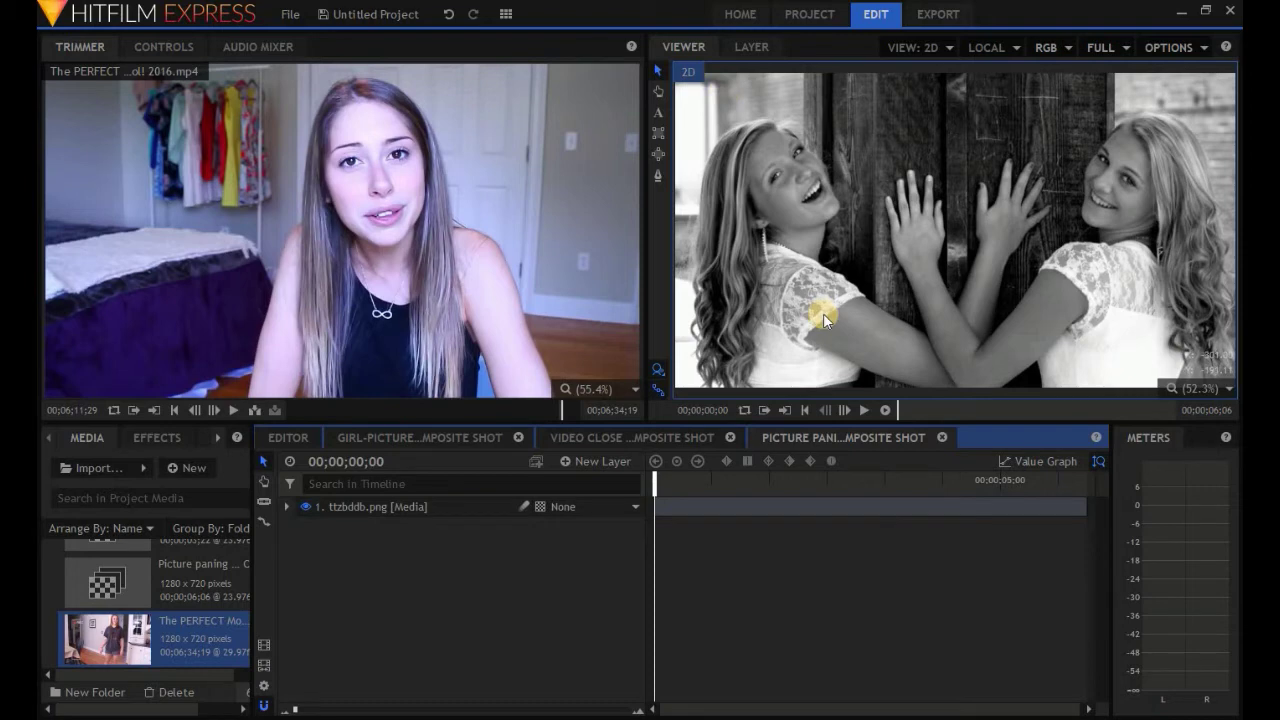
# - Add Position and Scale keyframes on the photo layer's first frame
pyautogui.click(287, 507)
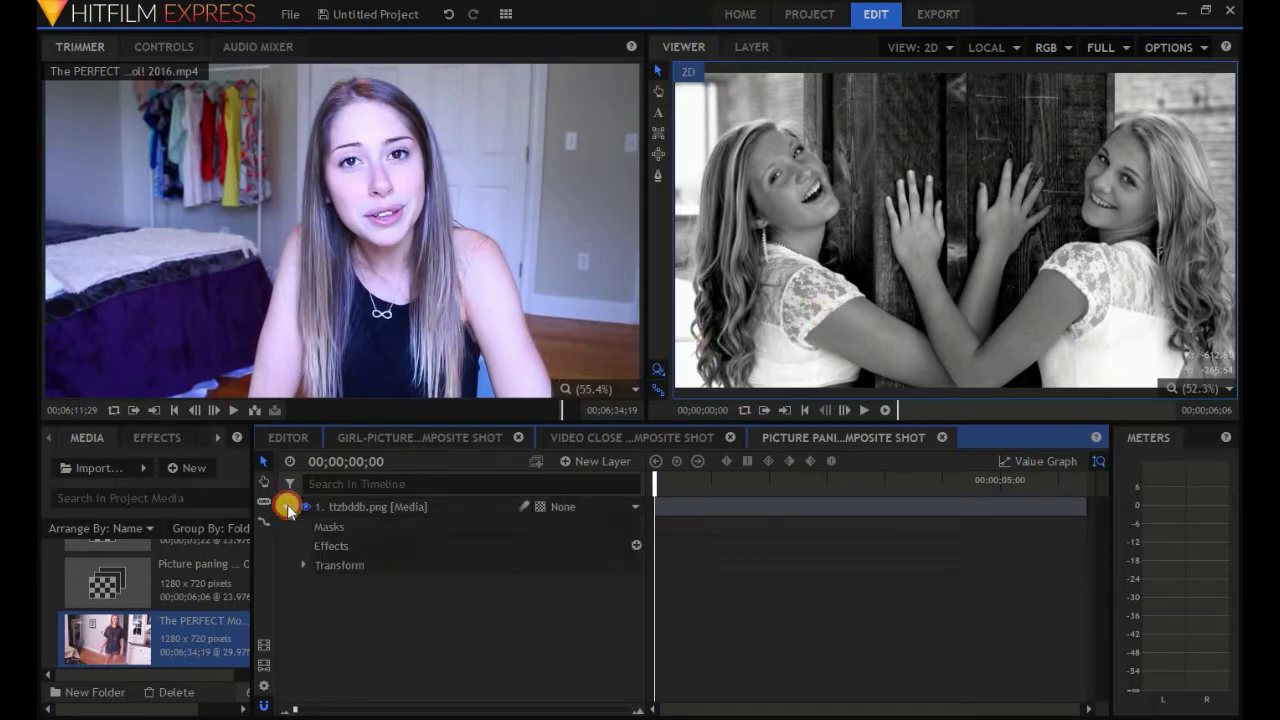
pyautogui.click(303, 566)
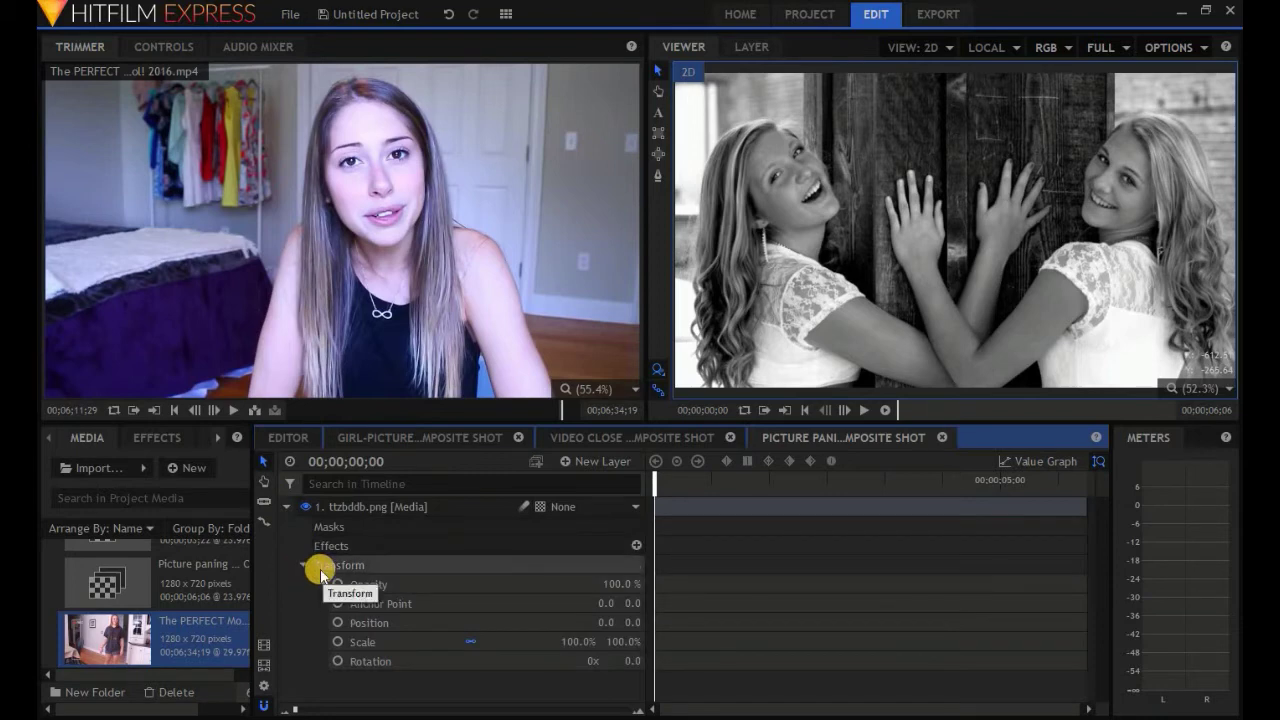
pyautogui.click(338, 623)
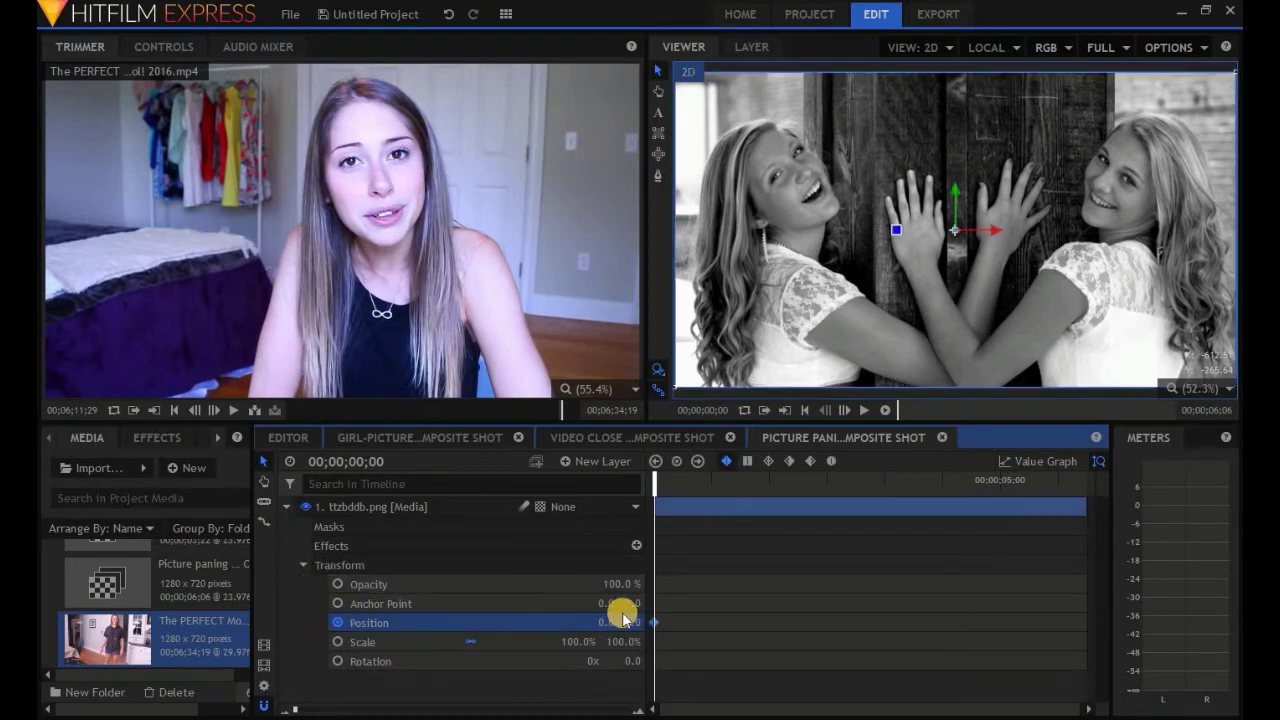
pyautogui.click(339, 643)
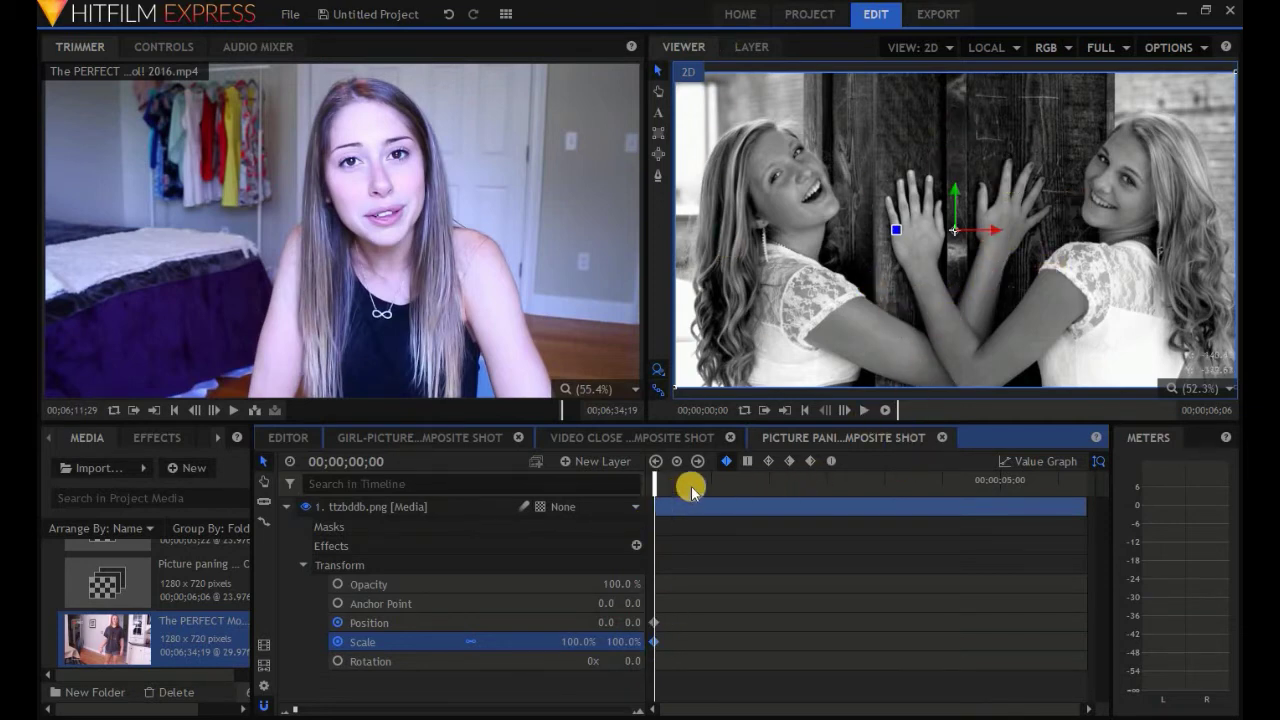
# - At 00;00;01;05, zoom the photo to 180% and pan it onto the right-hand girl
pyautogui.moveTo(728, 480); pyautogui.dragTo(737, 478)
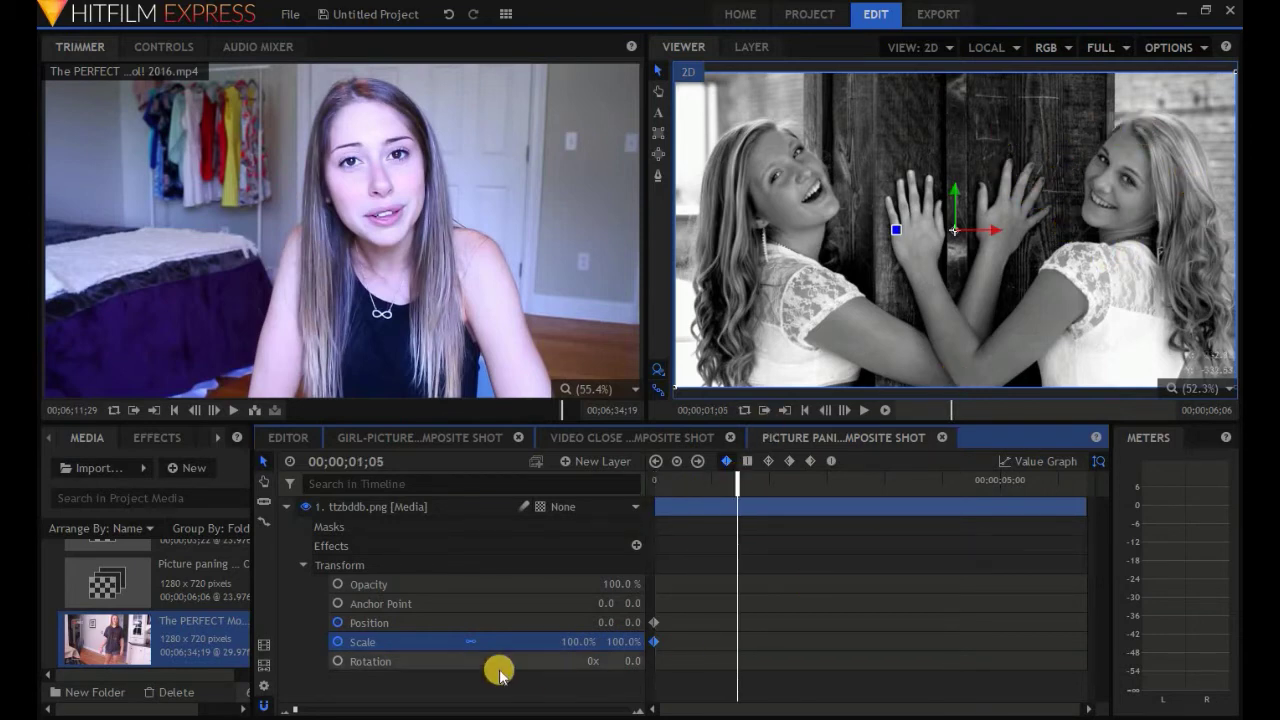
pyautogui.click(578, 642)
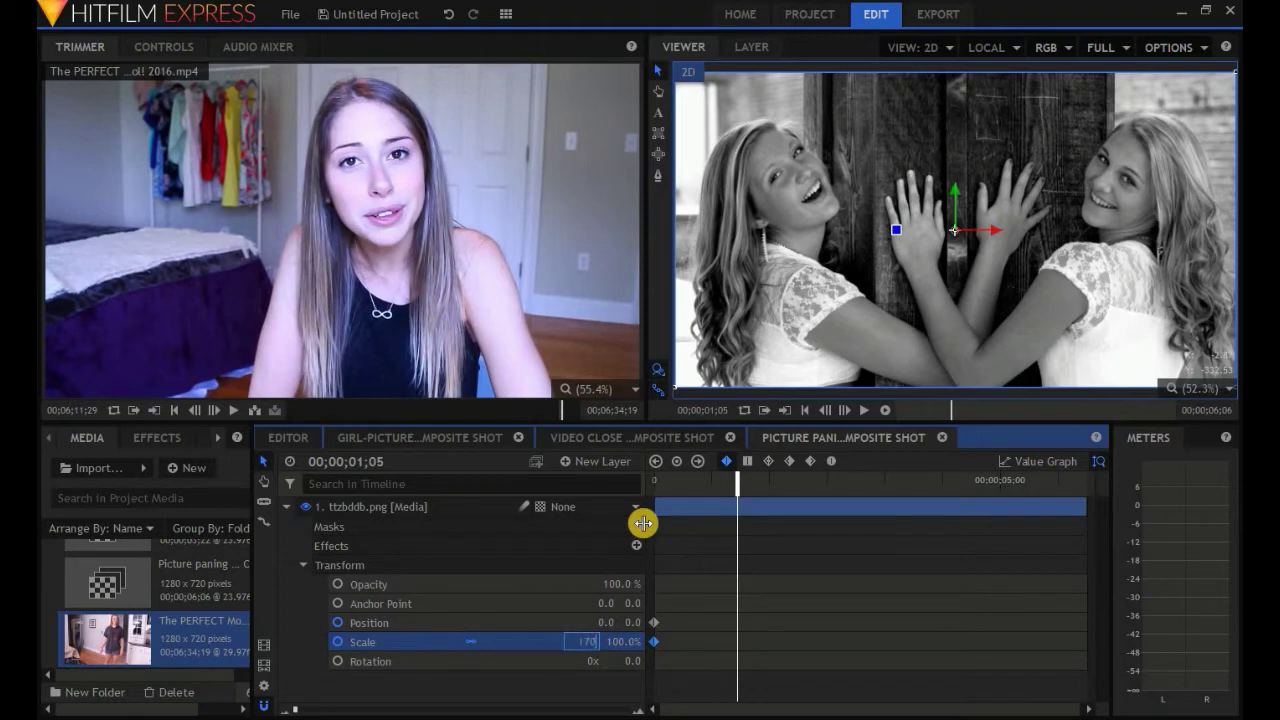
pyautogui.write('170')
pyautogui.press('Return')
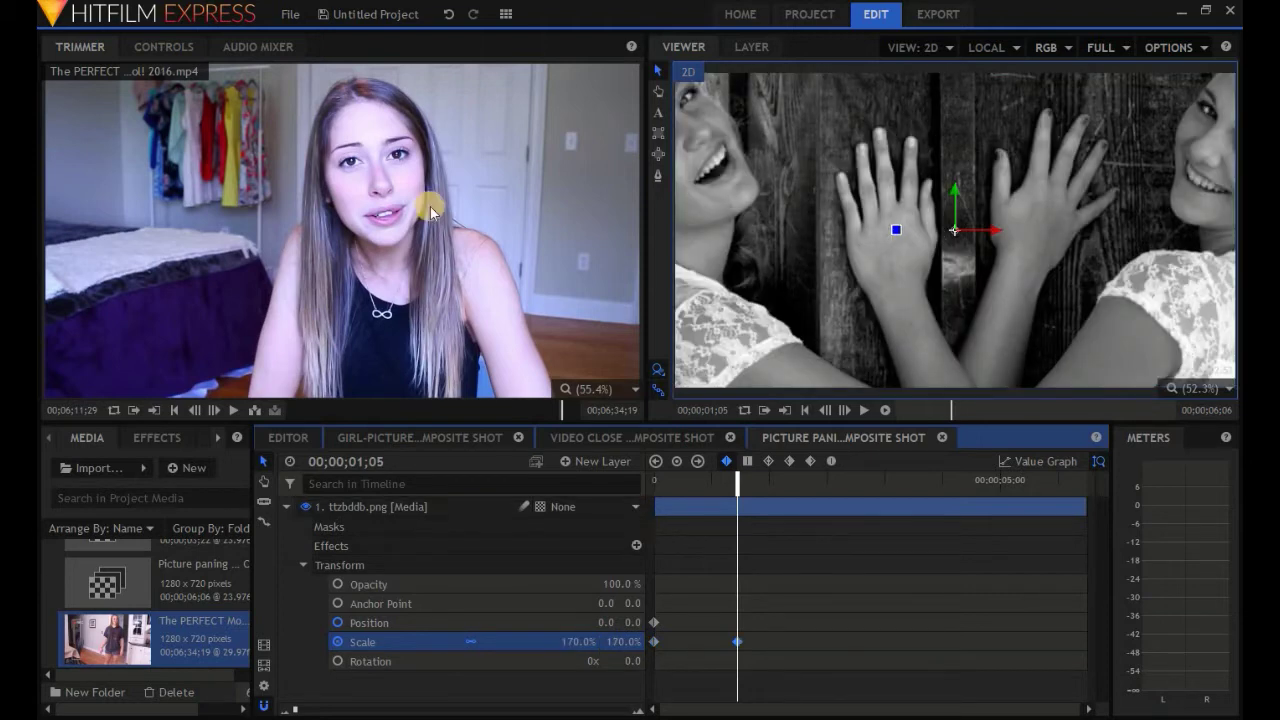
pyautogui.click(1037, 199)
pyautogui.moveTo(1037, 199); pyautogui.dragTo(926, 244)
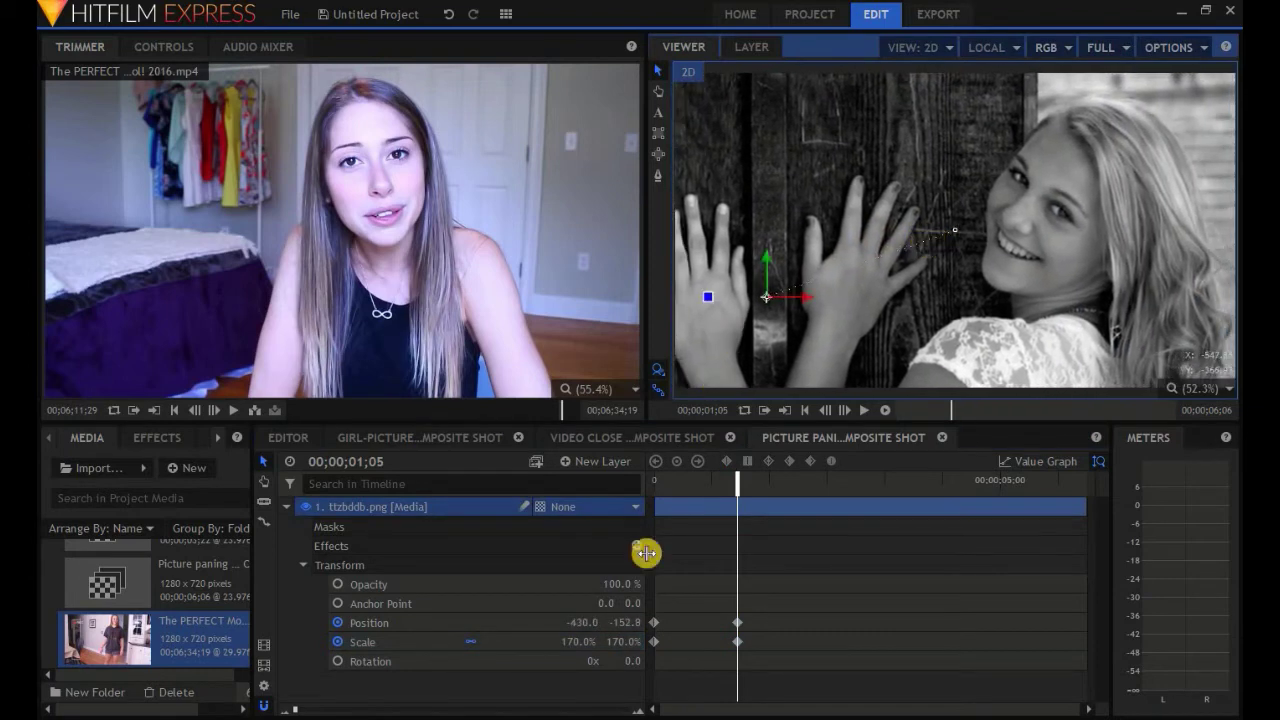
pyautogui.click(572, 641)
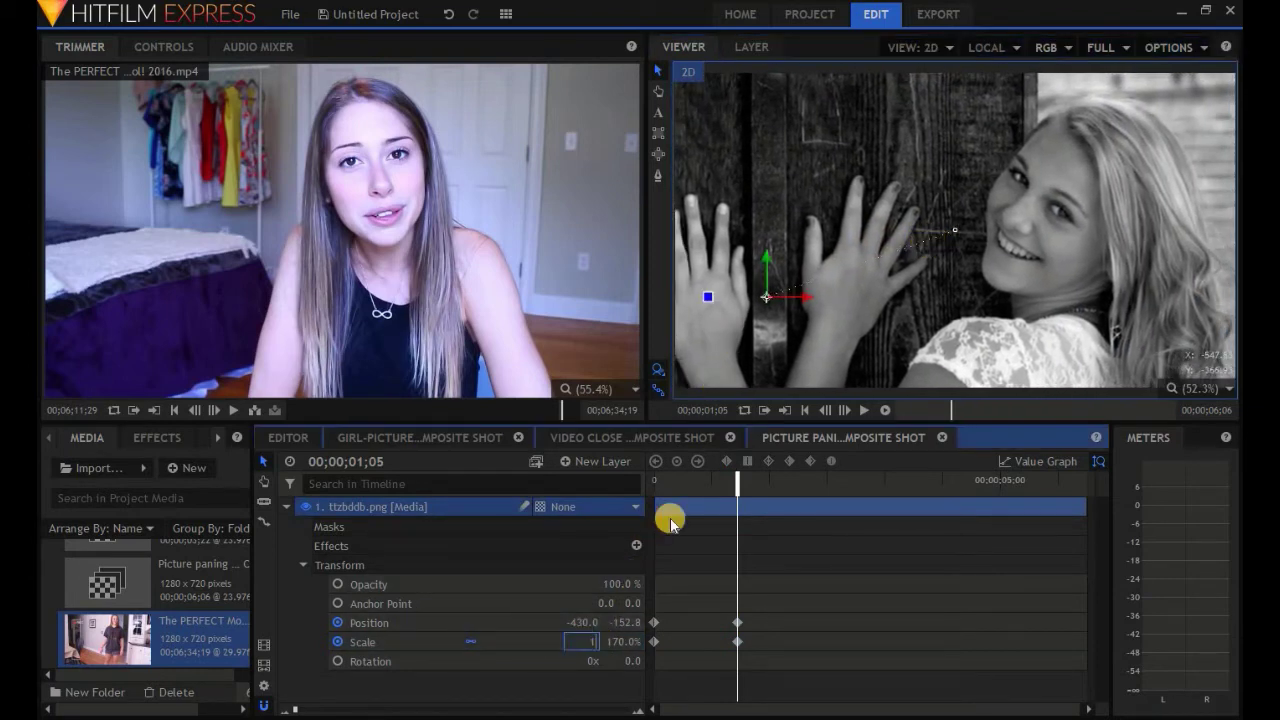
pyautogui.press('Return')
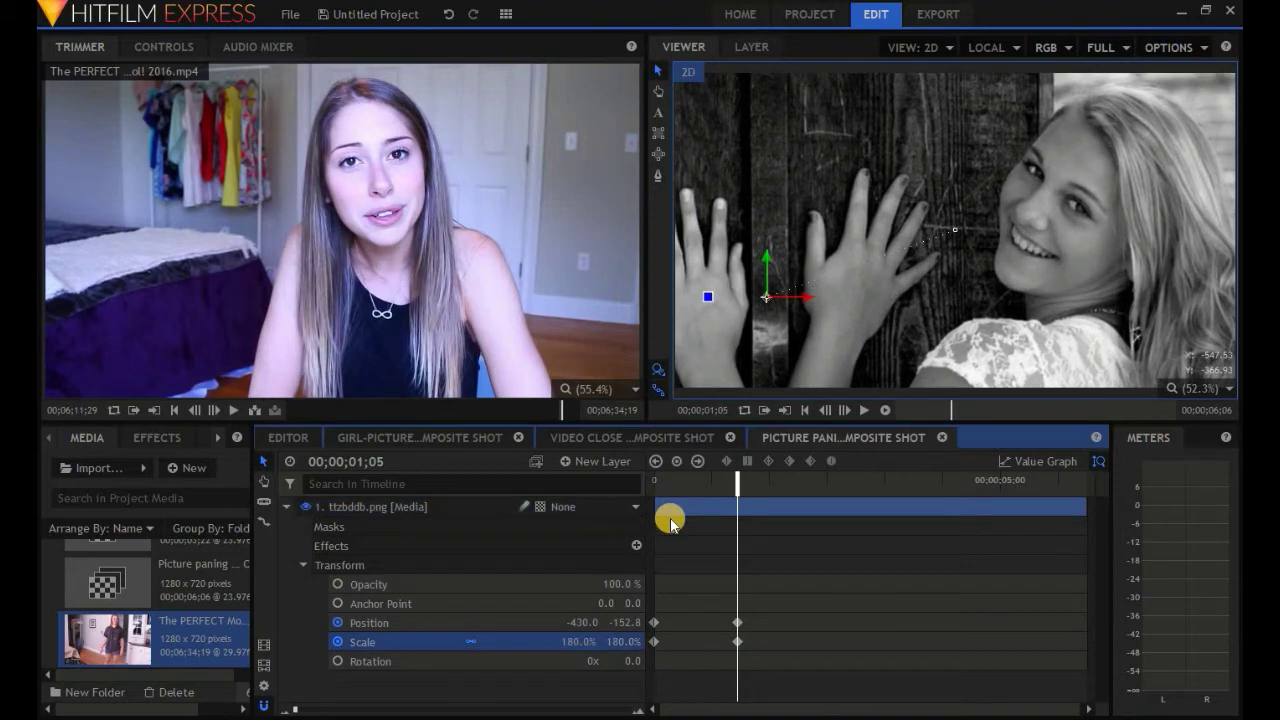
pyautogui.click(657, 489)
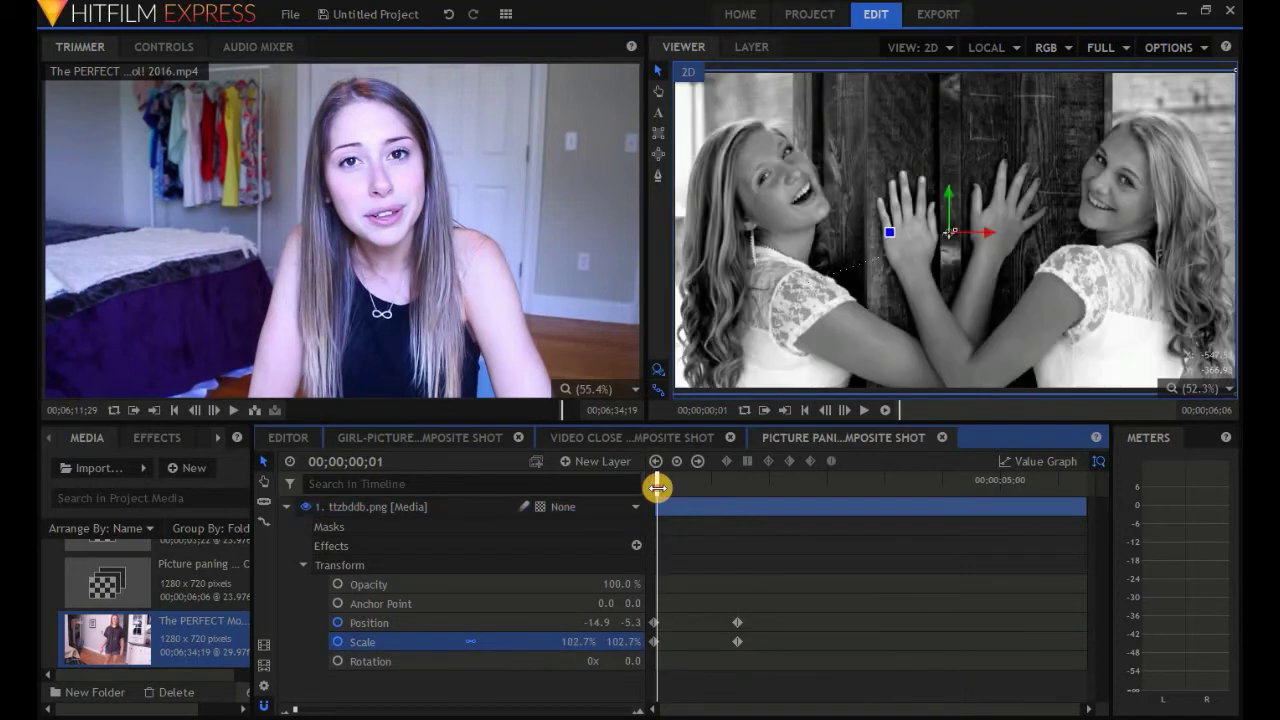
# - Preview the pan-and-zoom animation from frame zero
pyautogui.moveTo(658, 486); pyautogui.dragTo(652, 490)
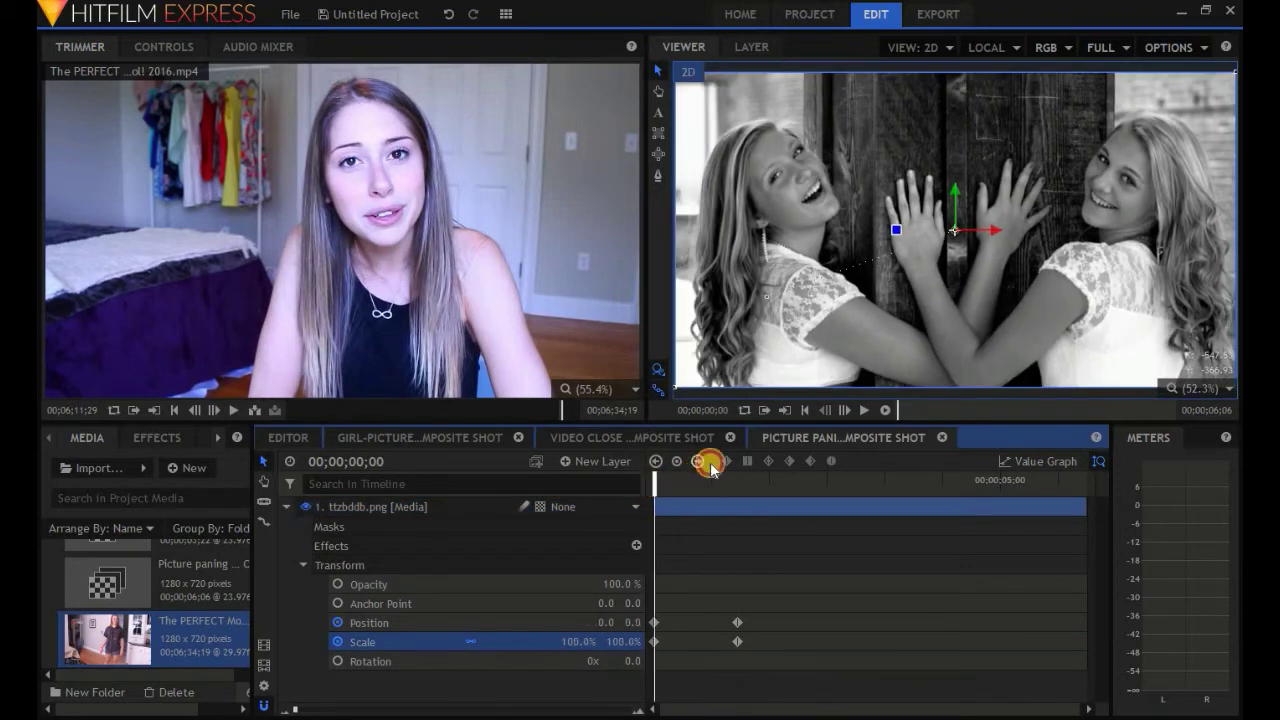
pyautogui.click(860, 410)
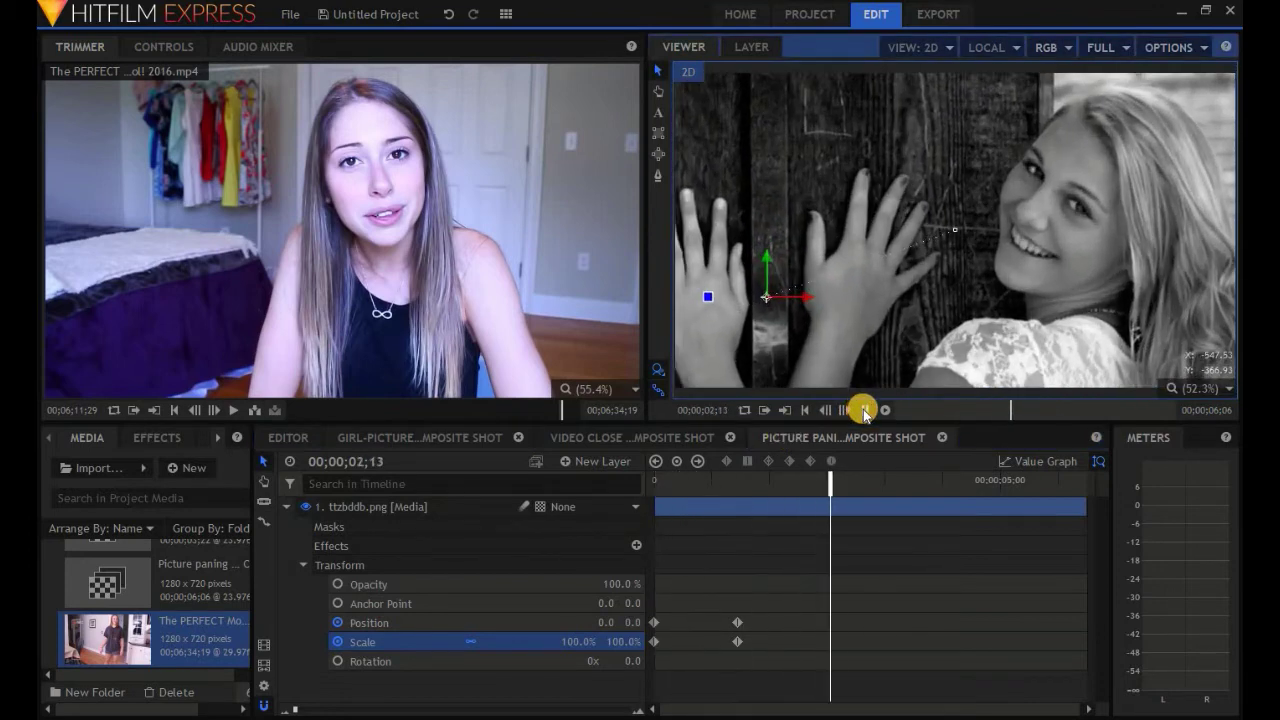
pyautogui.click(863, 409)
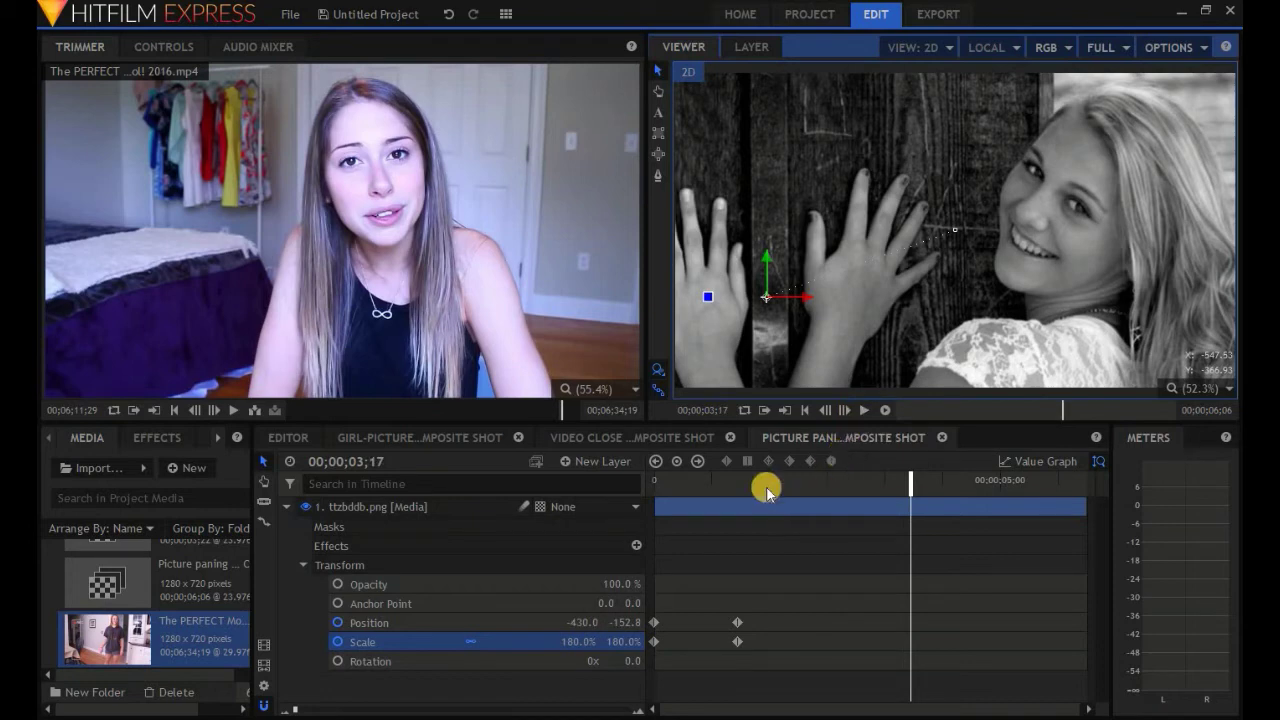
# - Duplicate the 1;05 Position and Scale keyframes at 1;17, then pan to the left-hand girl by 3;22
pyautogui.click(739, 484)
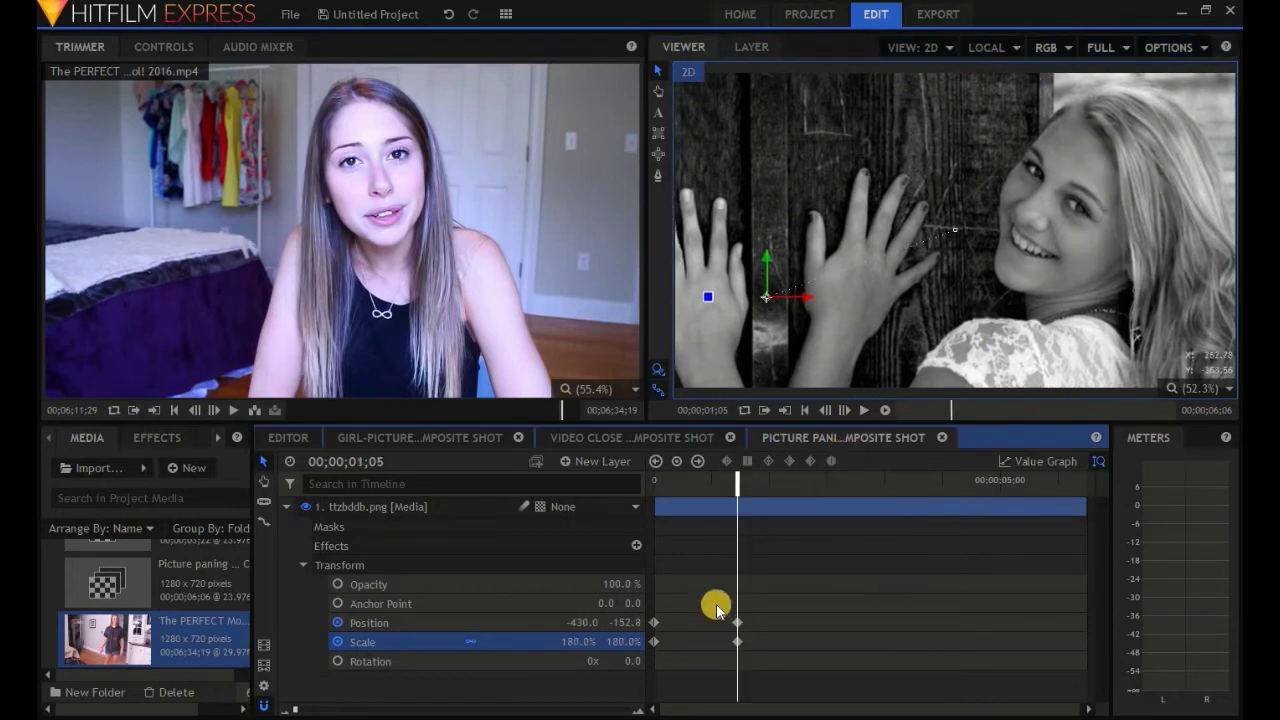
pyautogui.moveTo(716, 605); pyautogui.dragTo(755, 667)
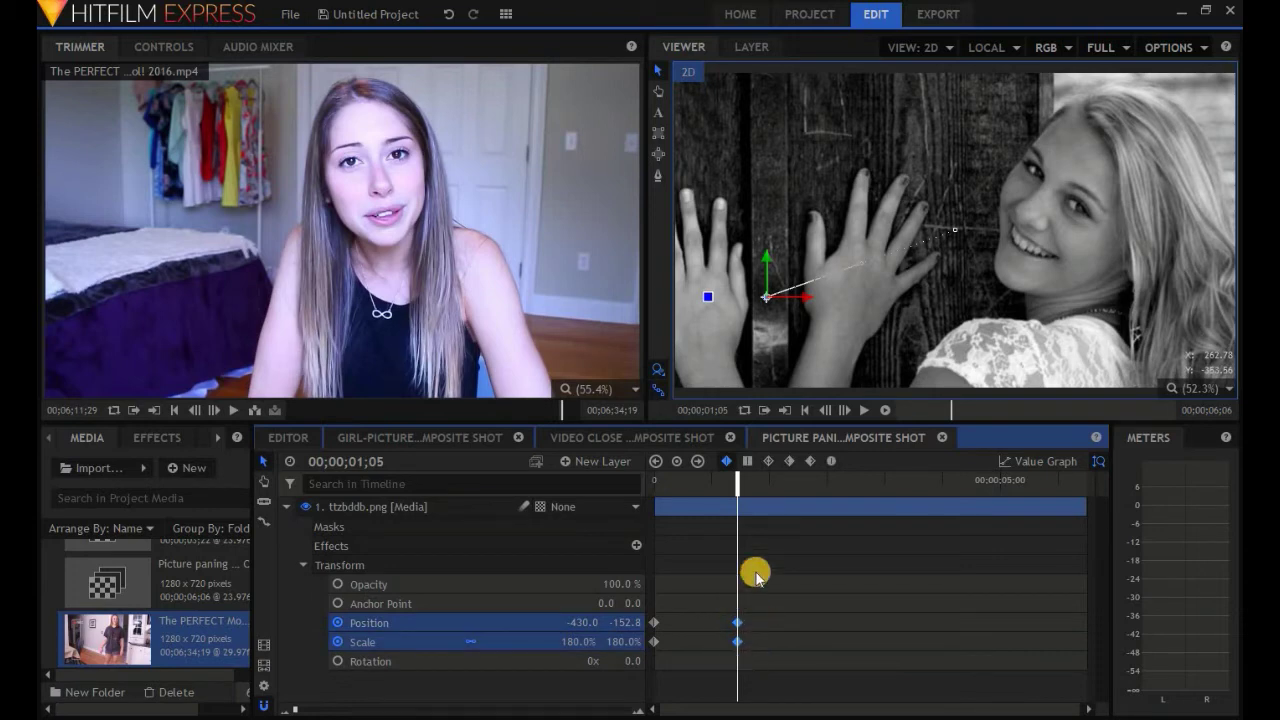
pyautogui.moveTo(768, 486); pyautogui.dragTo(771, 479)
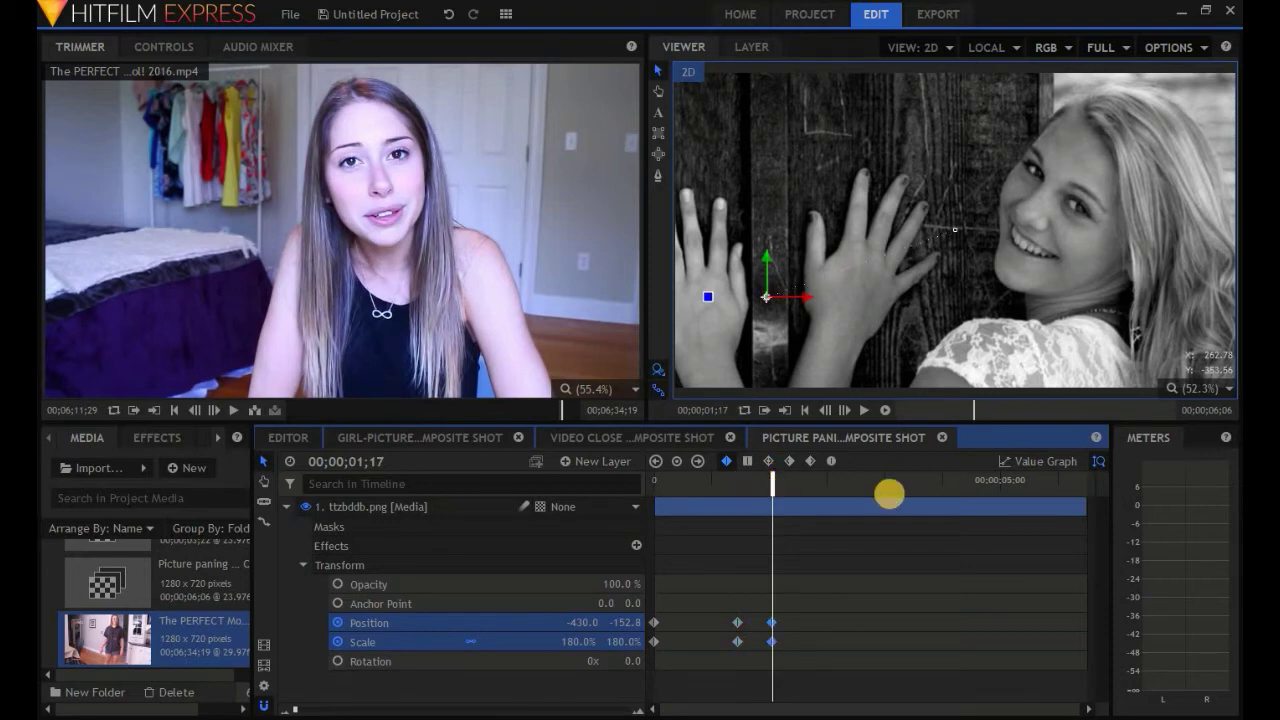
pyautogui.click(938, 481)
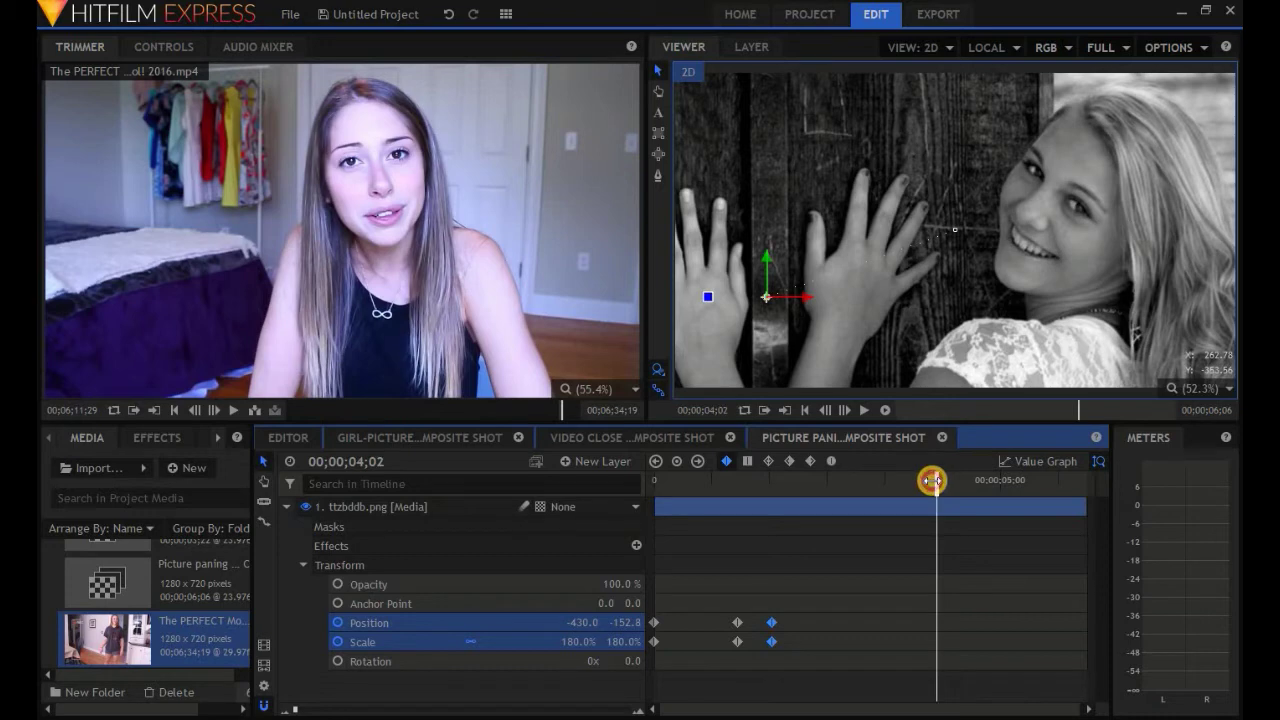
pyautogui.moveTo(931, 481); pyautogui.dragTo(925, 481)
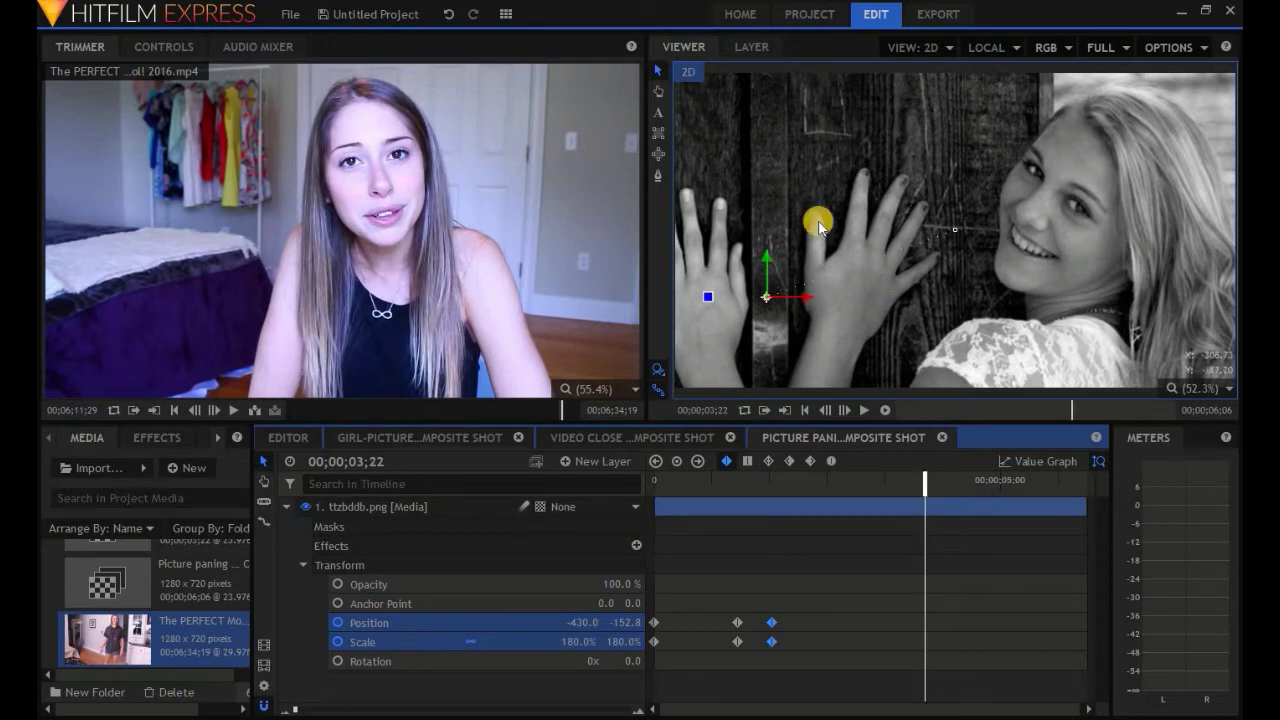
pyautogui.moveTo(700, 194); pyautogui.dragTo(1095, 215)
# - Fine-tune the left-hand-girl framing and hold its Position until 00;00;04;11, then replay
pyautogui.click(903, 709)
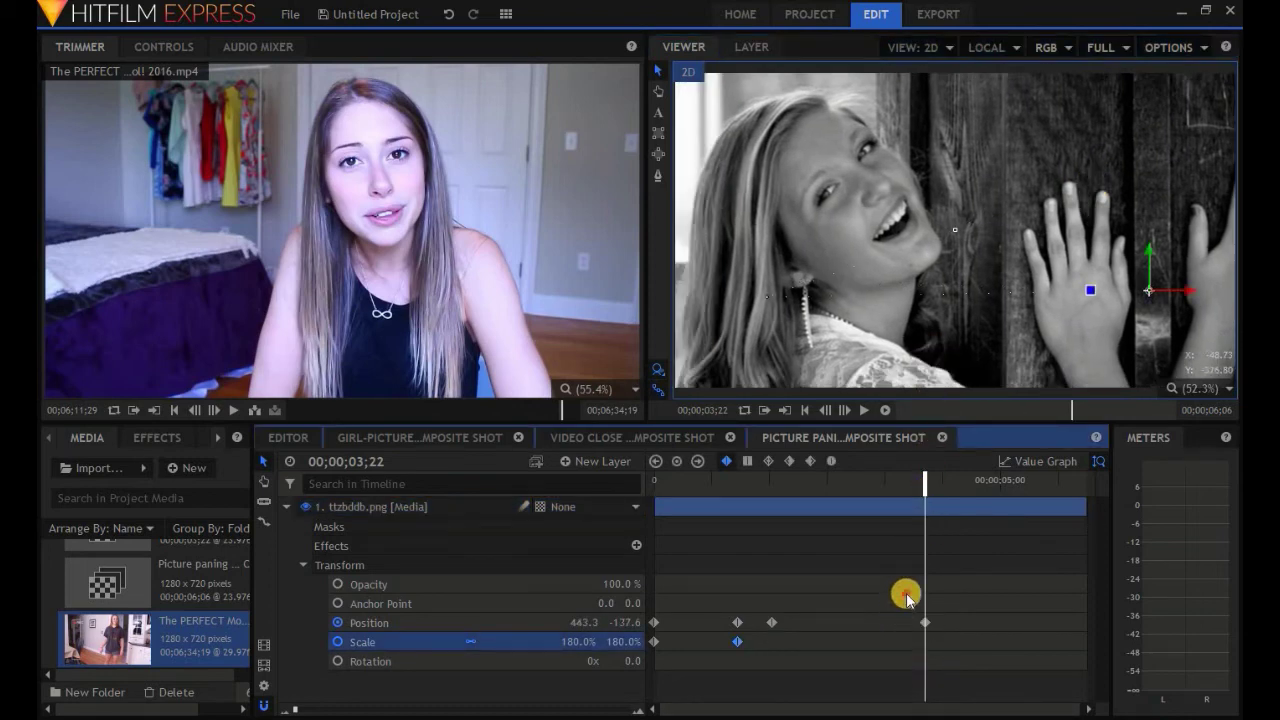
pyautogui.moveTo(906, 597); pyautogui.dragTo(940, 640)
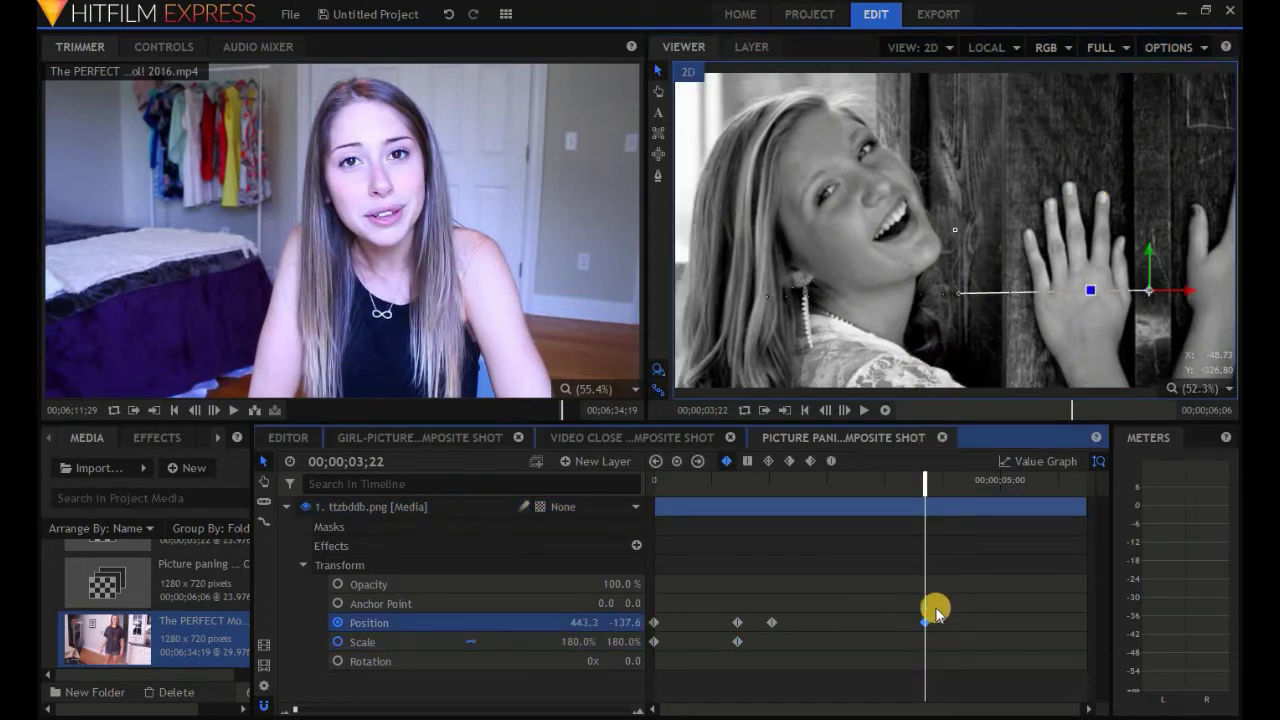
pyautogui.click(962, 480)
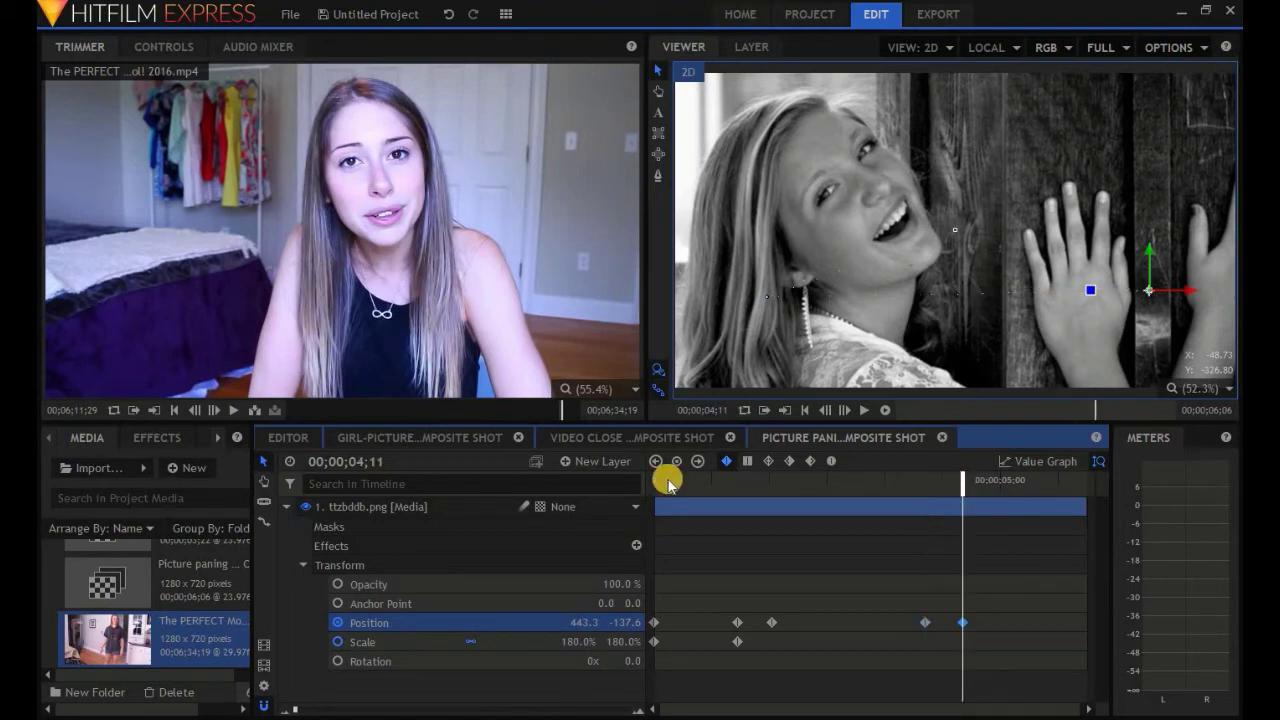
pyautogui.click(659, 484)
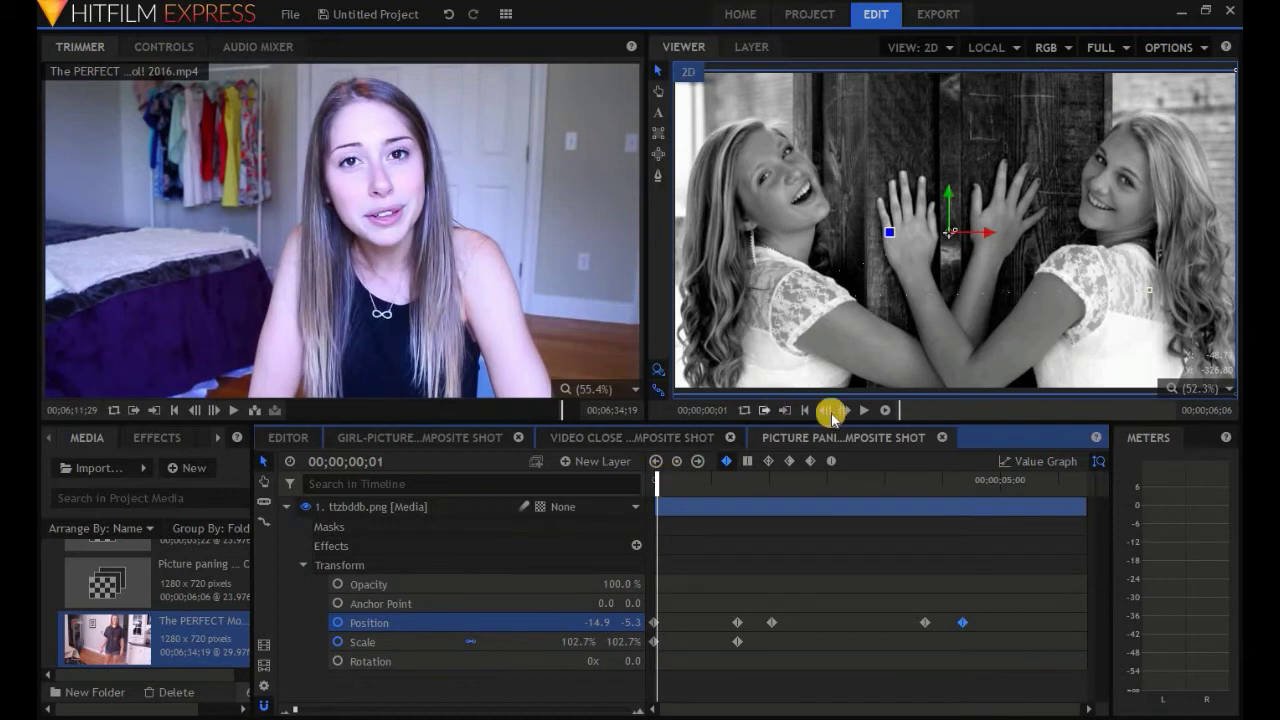
pyautogui.click(862, 410)
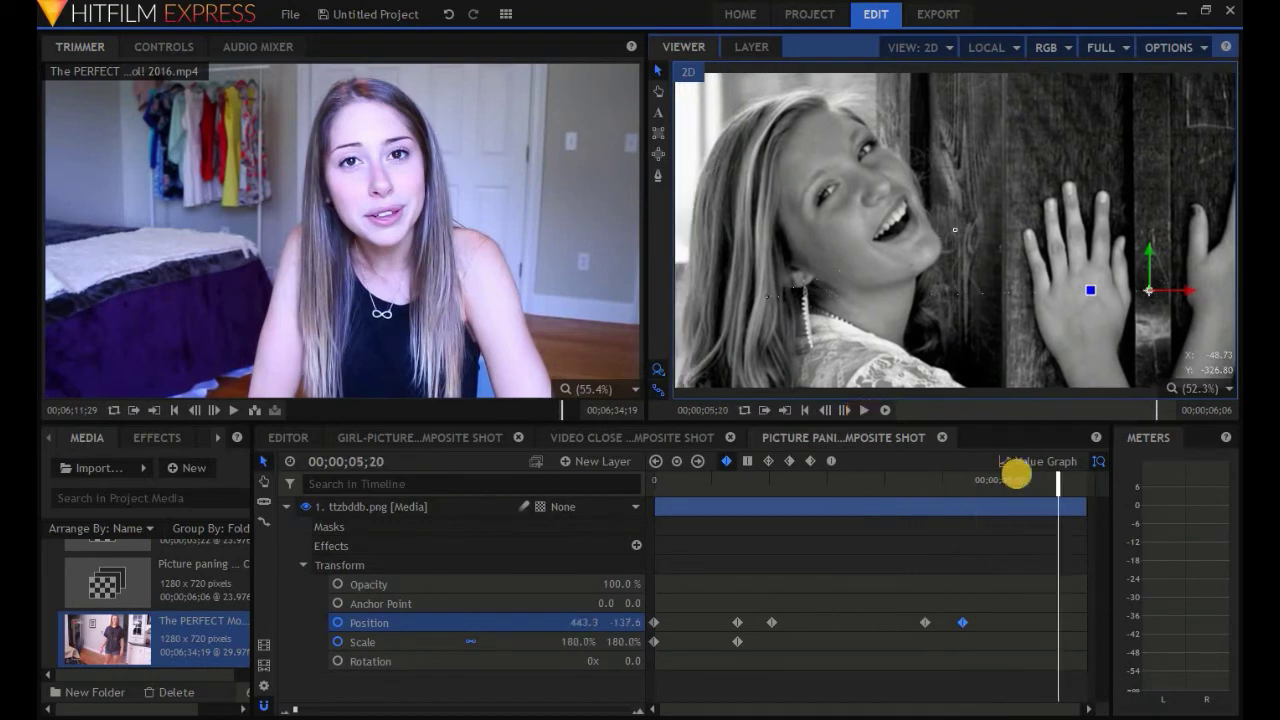
# - Set Scale 100% and centre the photo at the shot's end, keyframe 180% at 4;11, then play
pyautogui.moveTo(1056, 478); pyautogui.dragTo(1094, 477)
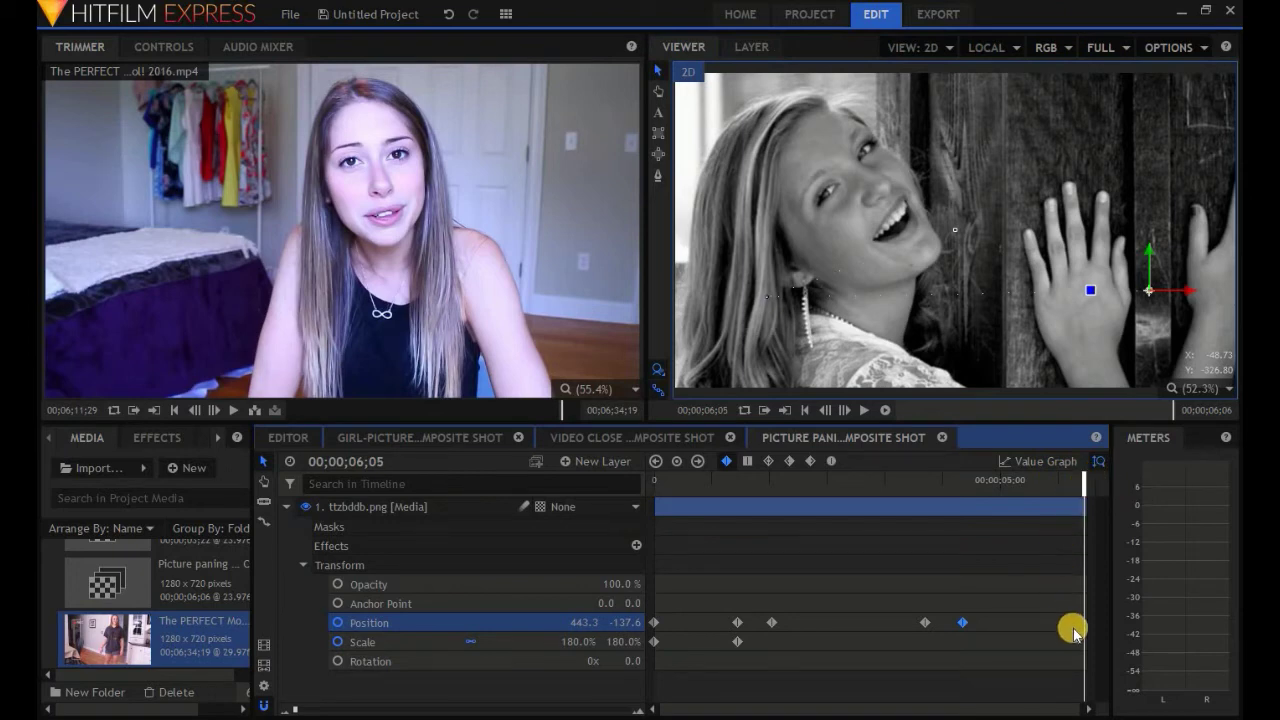
pyautogui.click(585, 640)
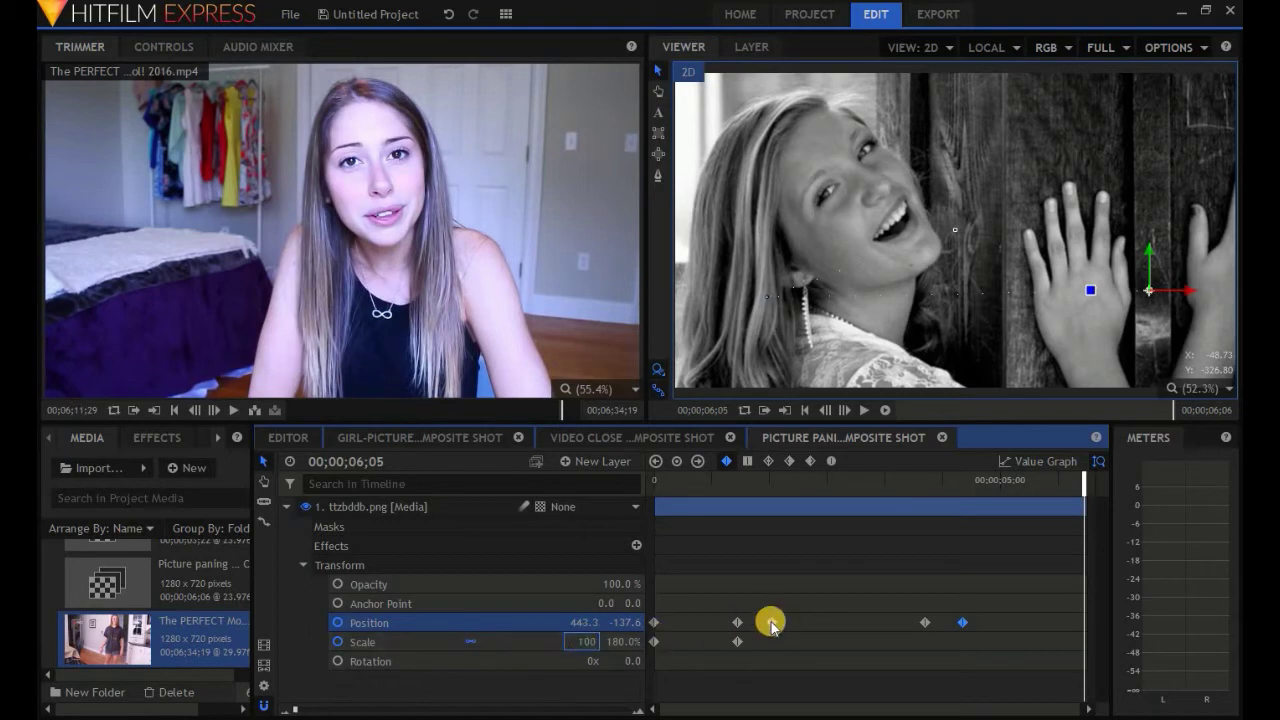
pyautogui.write('100')
pyautogui.press('Return')
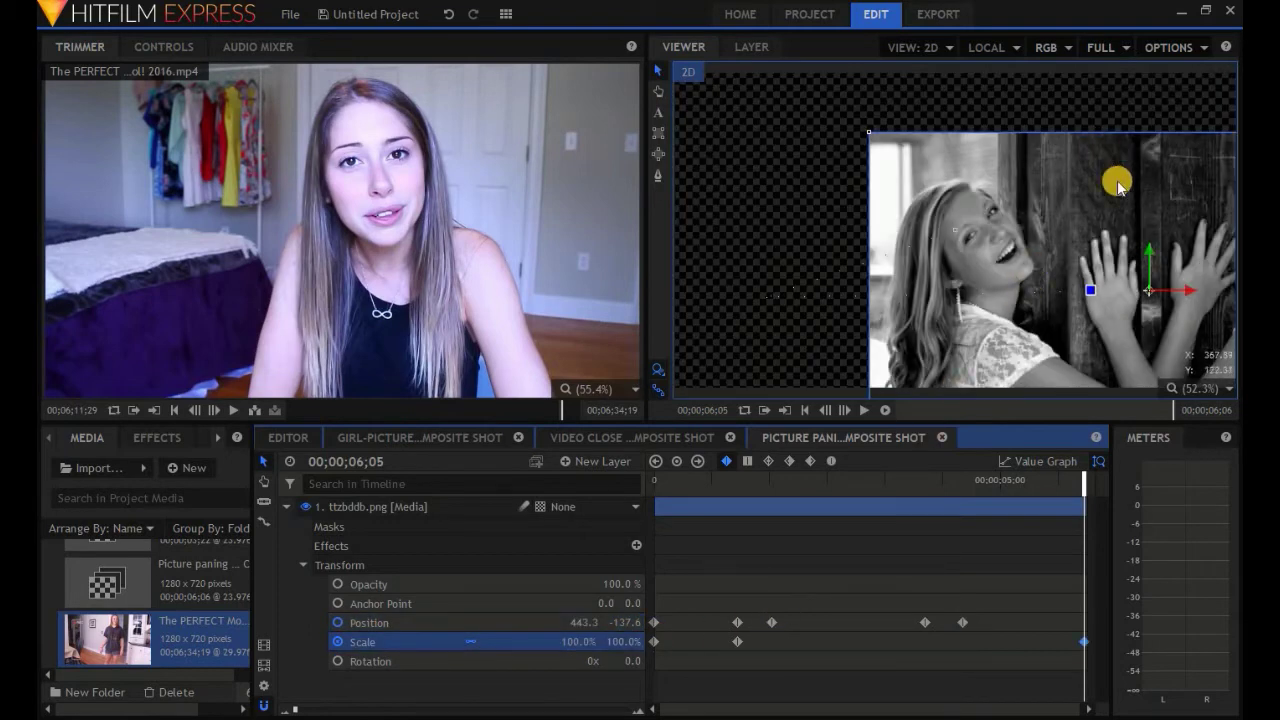
pyautogui.press('space')
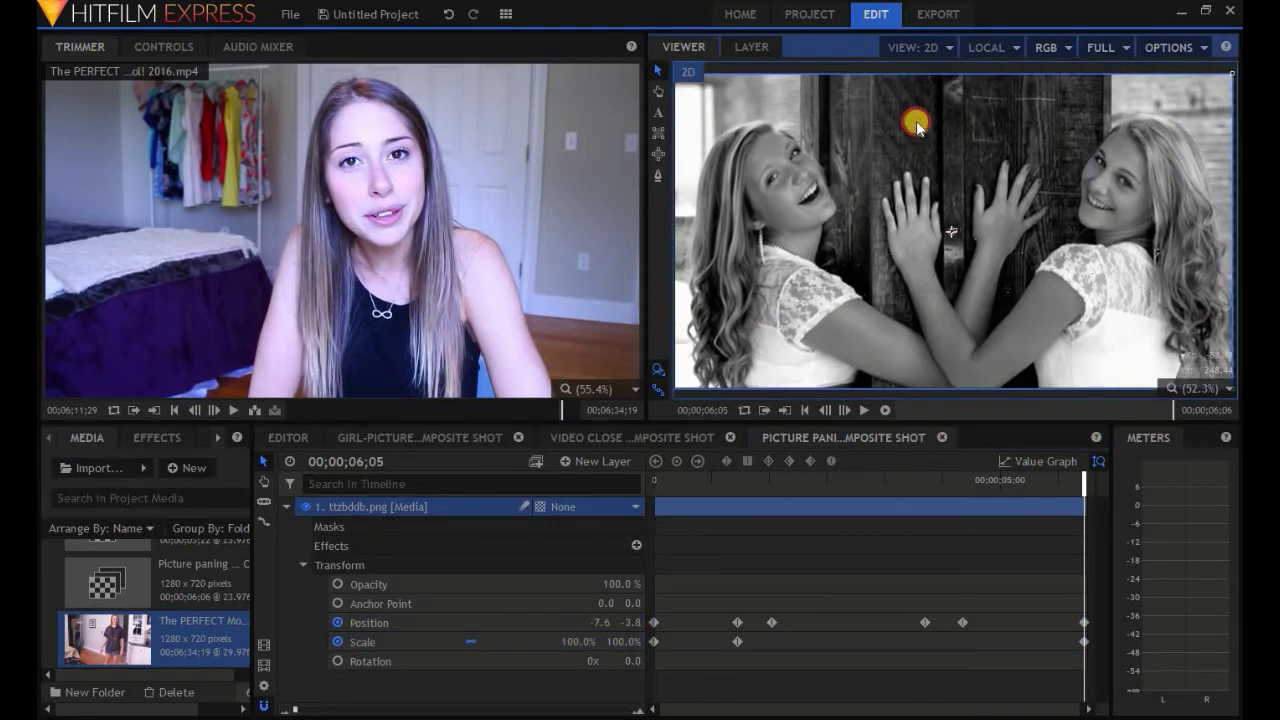
pyautogui.click(925, 480)
pyautogui.click(962, 475)
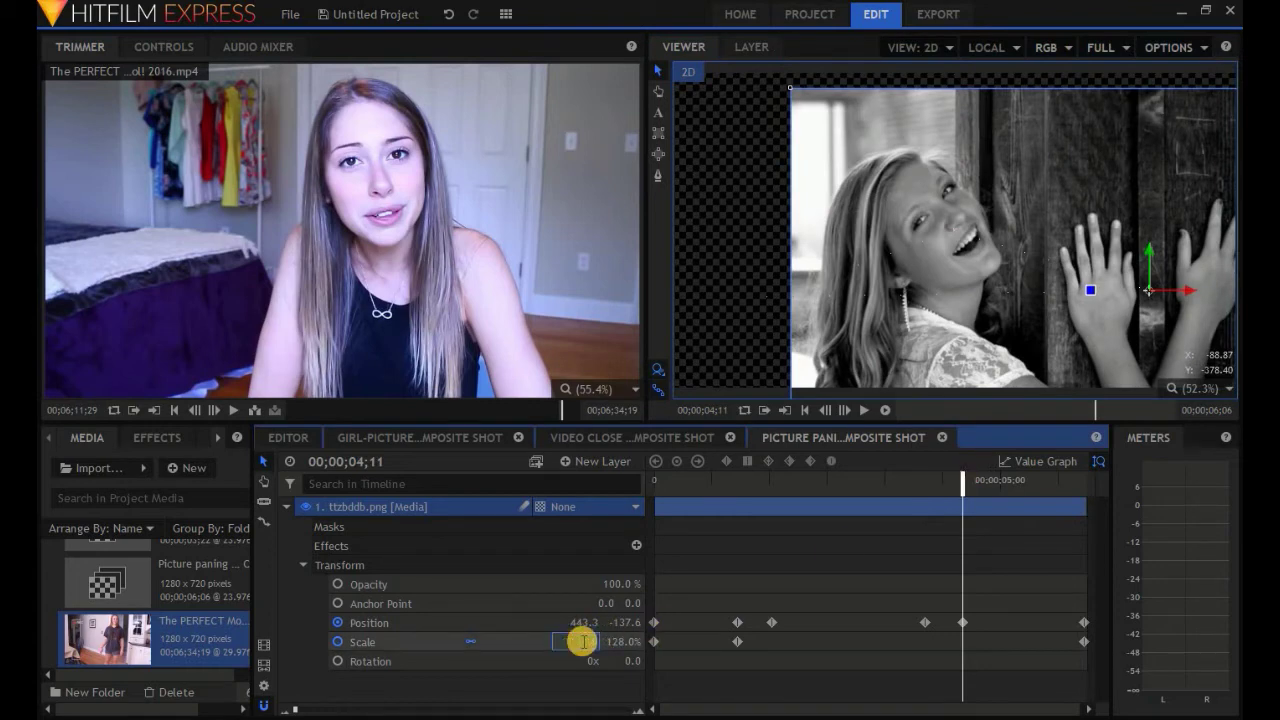
pyautogui.moveTo(583, 641); pyautogui.dragTo(582, 641)
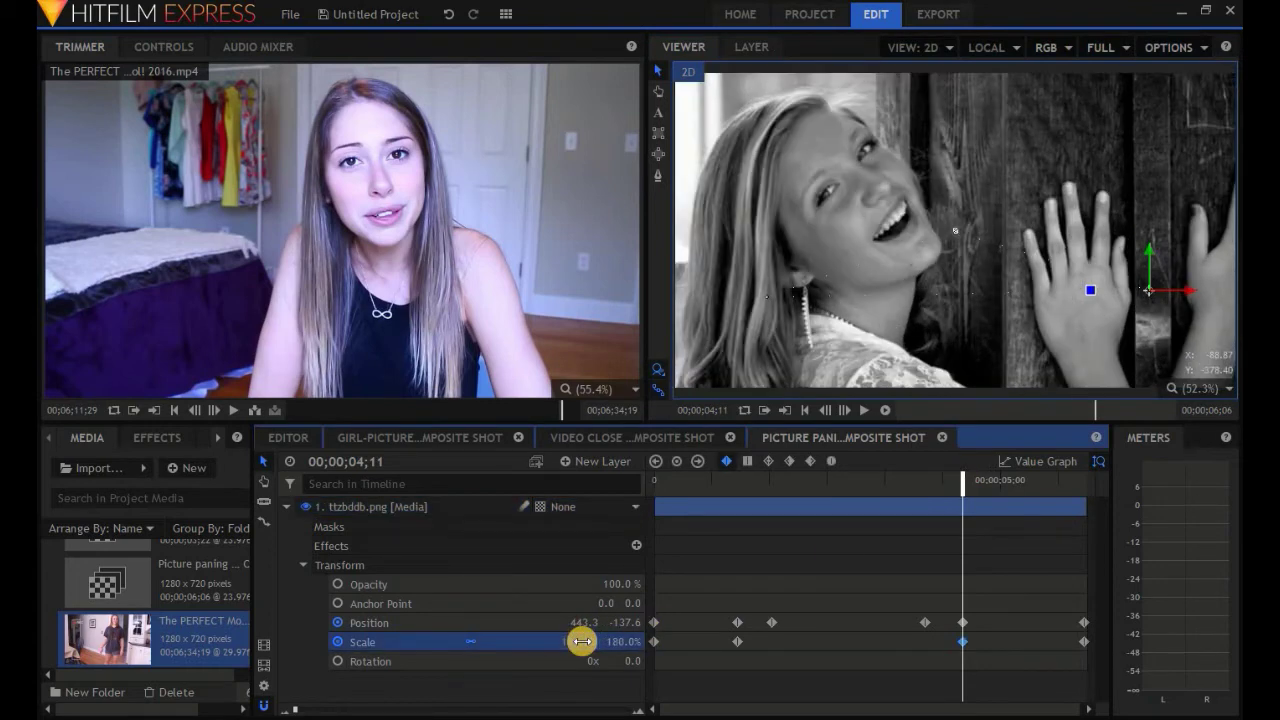
pyautogui.click(657, 480)
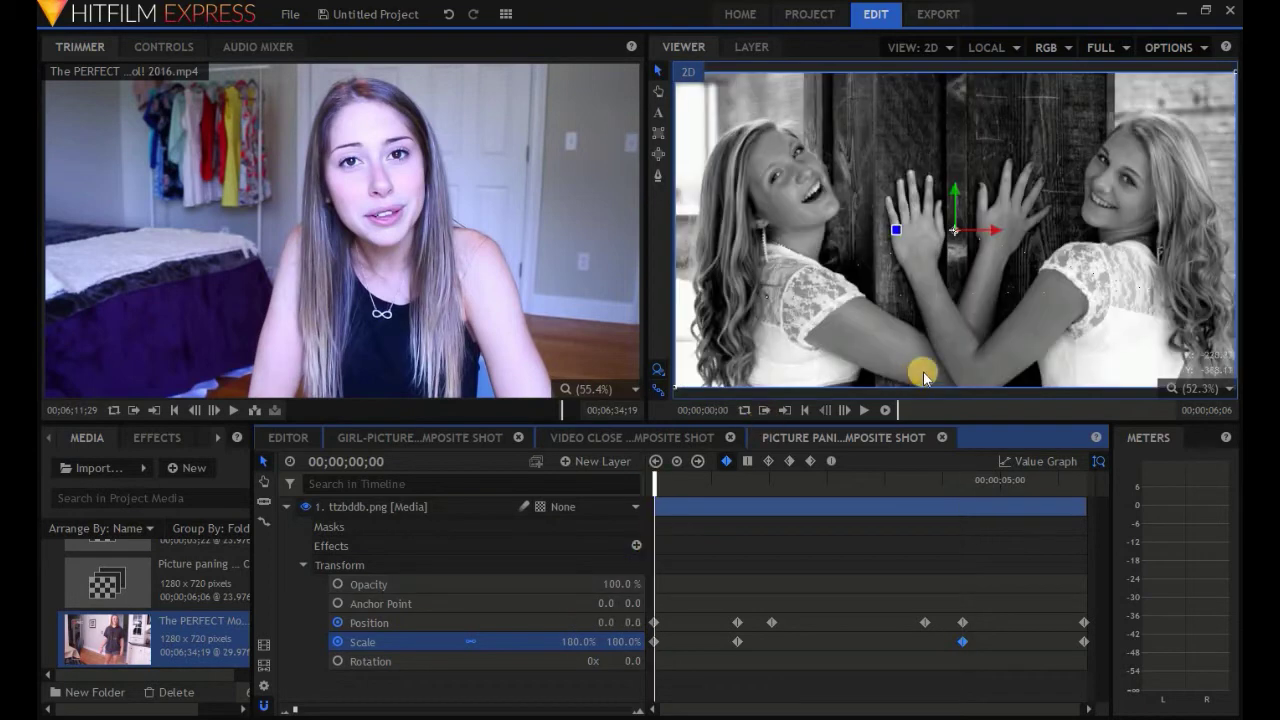
pyautogui.click(862, 409)
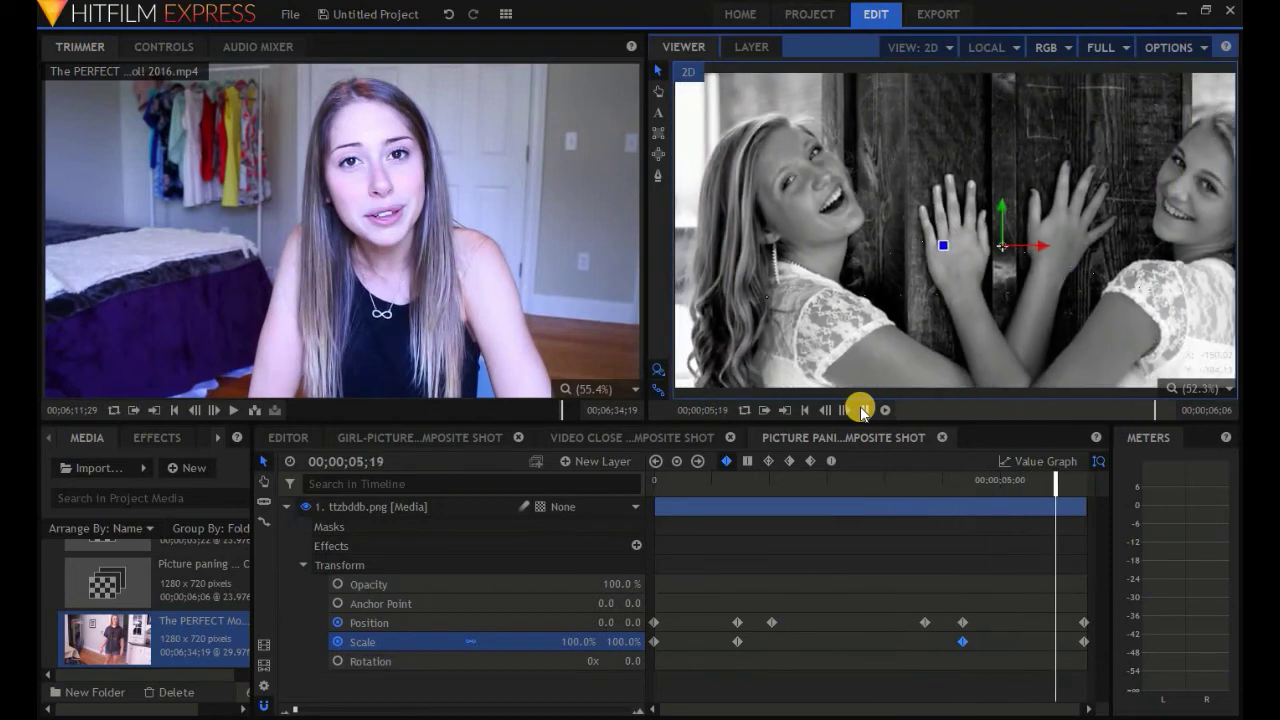
# - In the main Editor timeline, play from 00;00;15;09 into the talking-girl clip and pause
pyautogui.click(287, 440)
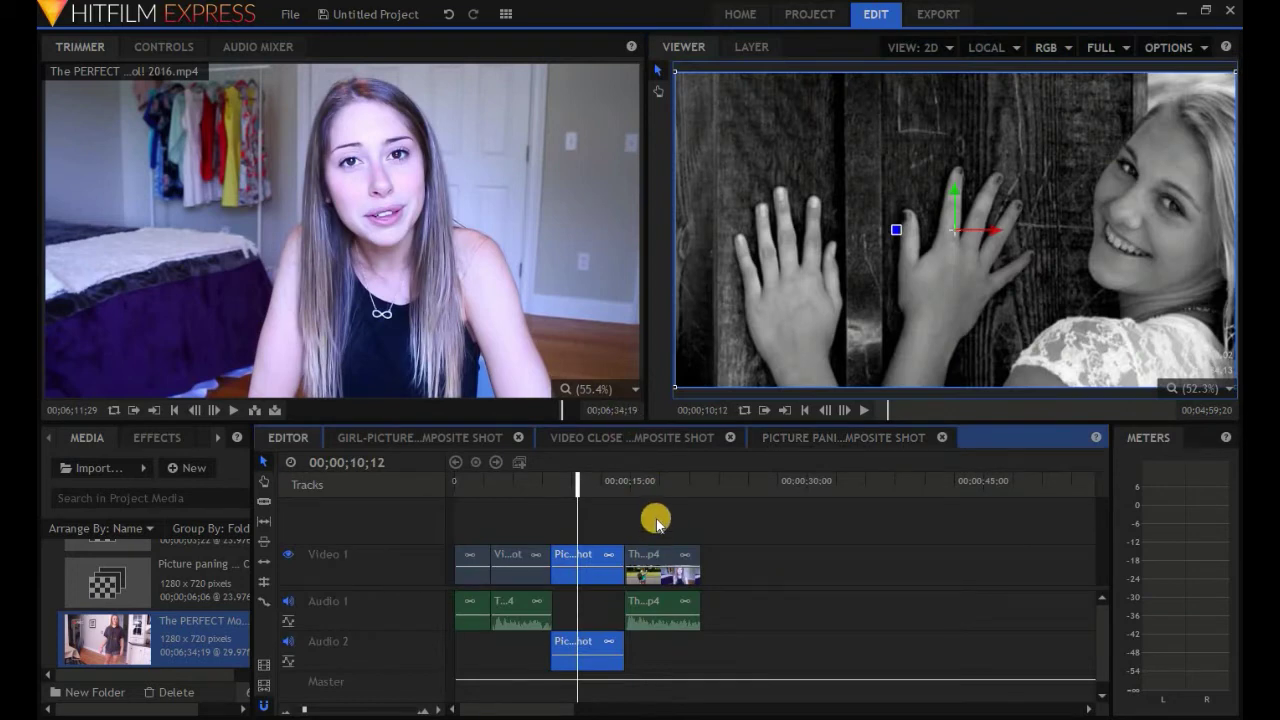
pyautogui.click(635, 480)
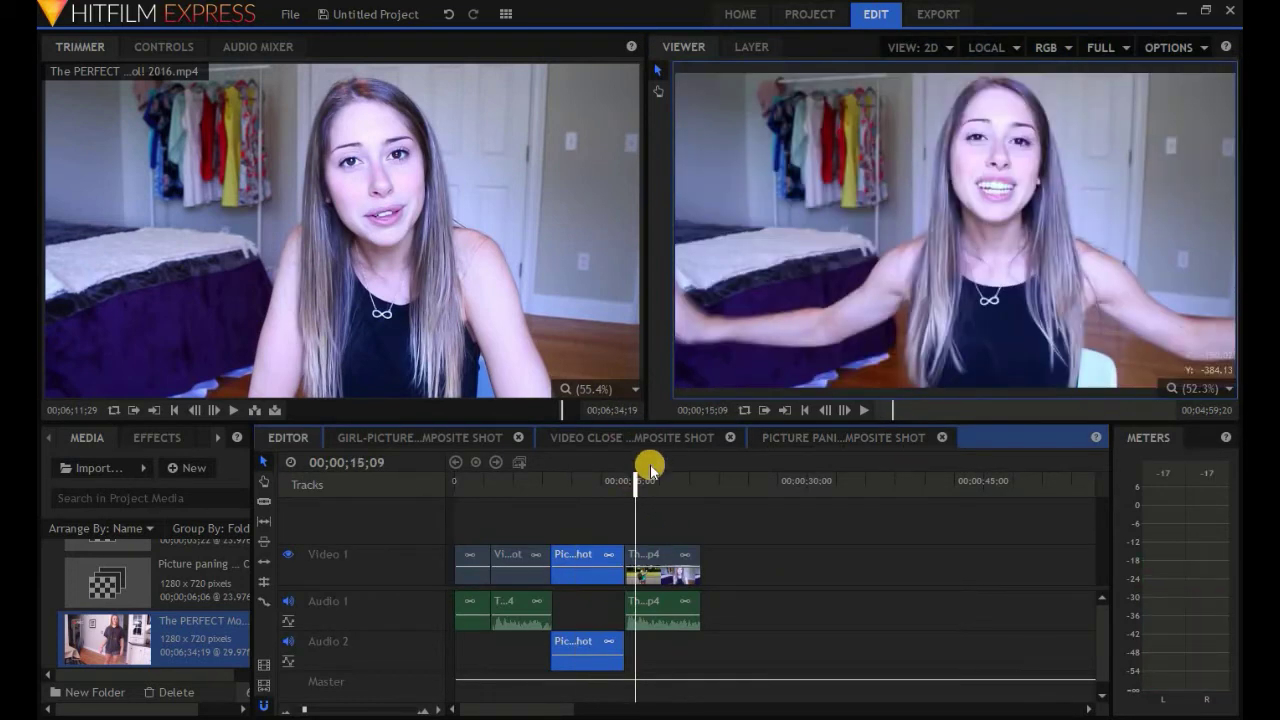
pyautogui.click(866, 410)
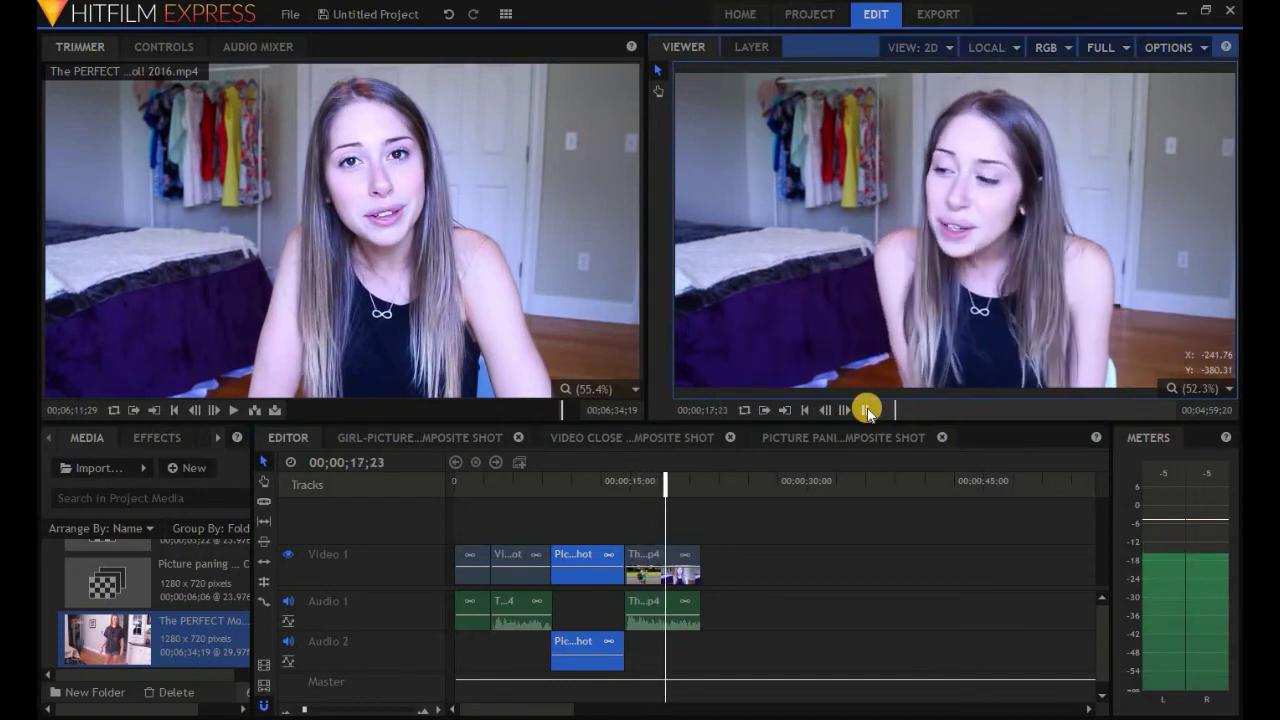
pyautogui.click(866, 410)
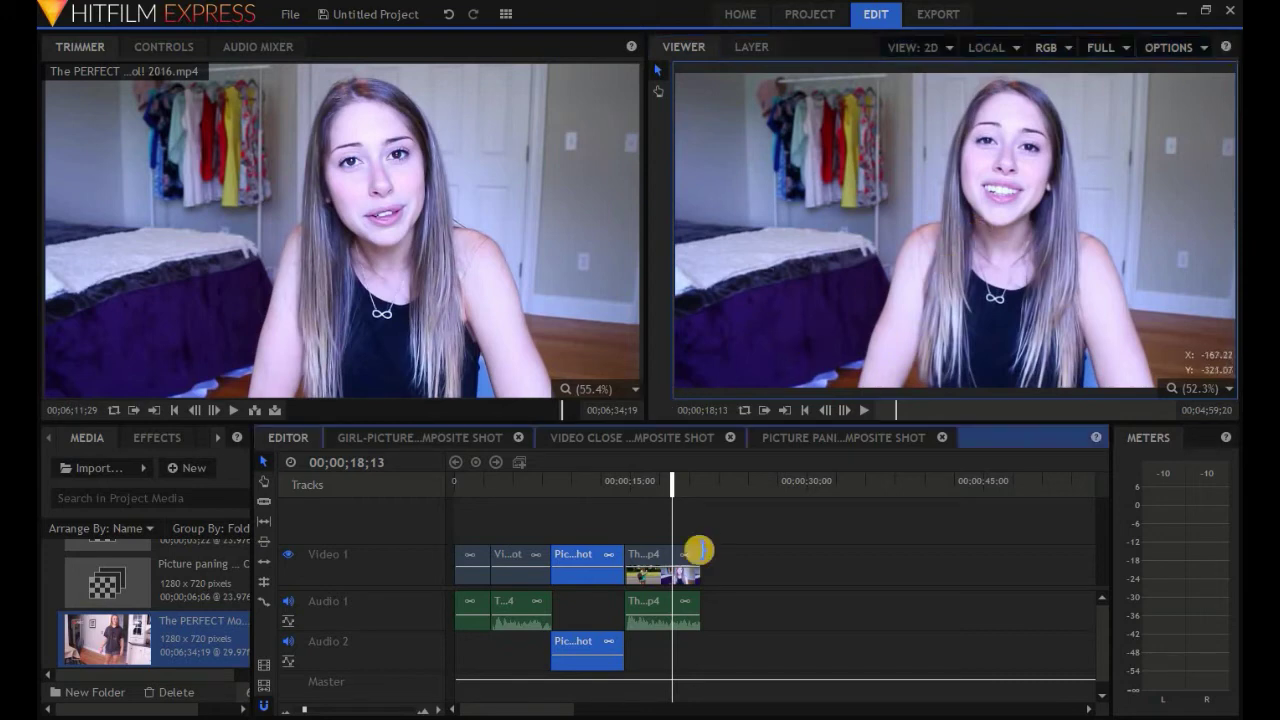
# - Make the talking-girl clip a composite shot named 'Video paning and zooming Composite Shot'
pyautogui.rightClick(657, 560)
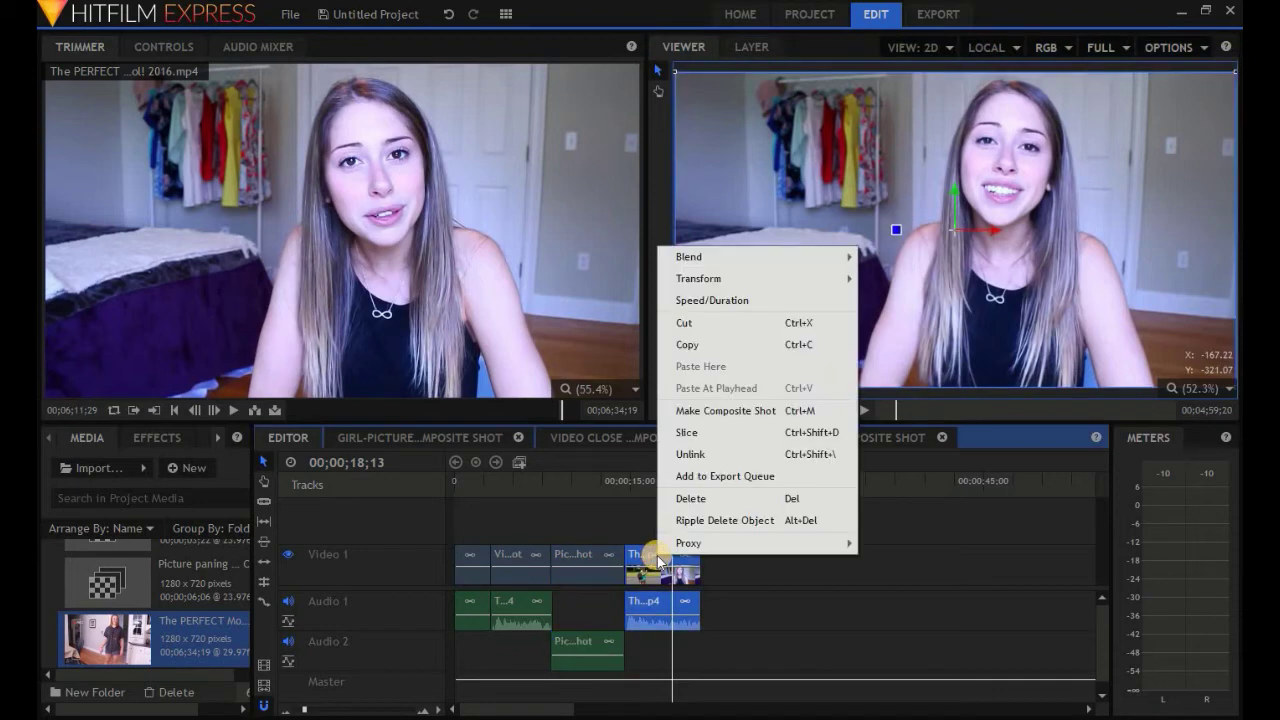
pyautogui.click(736, 407)
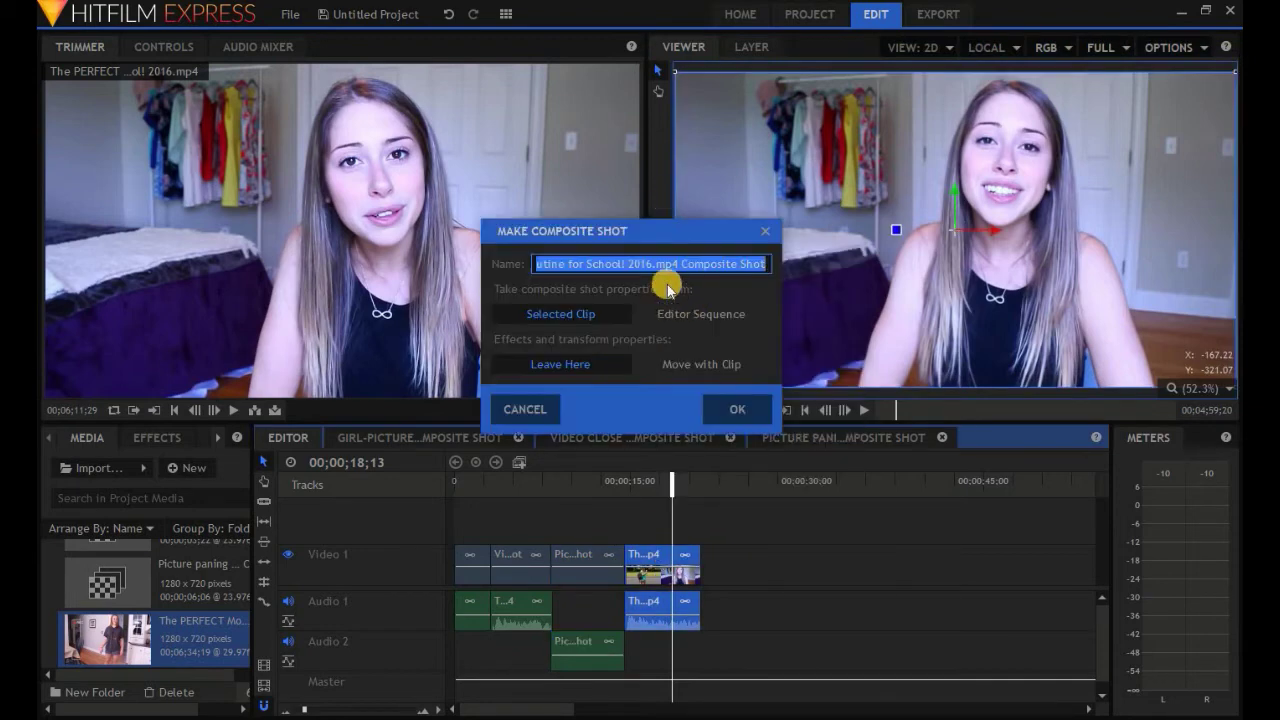
pyautogui.write('Video paning and zoom')
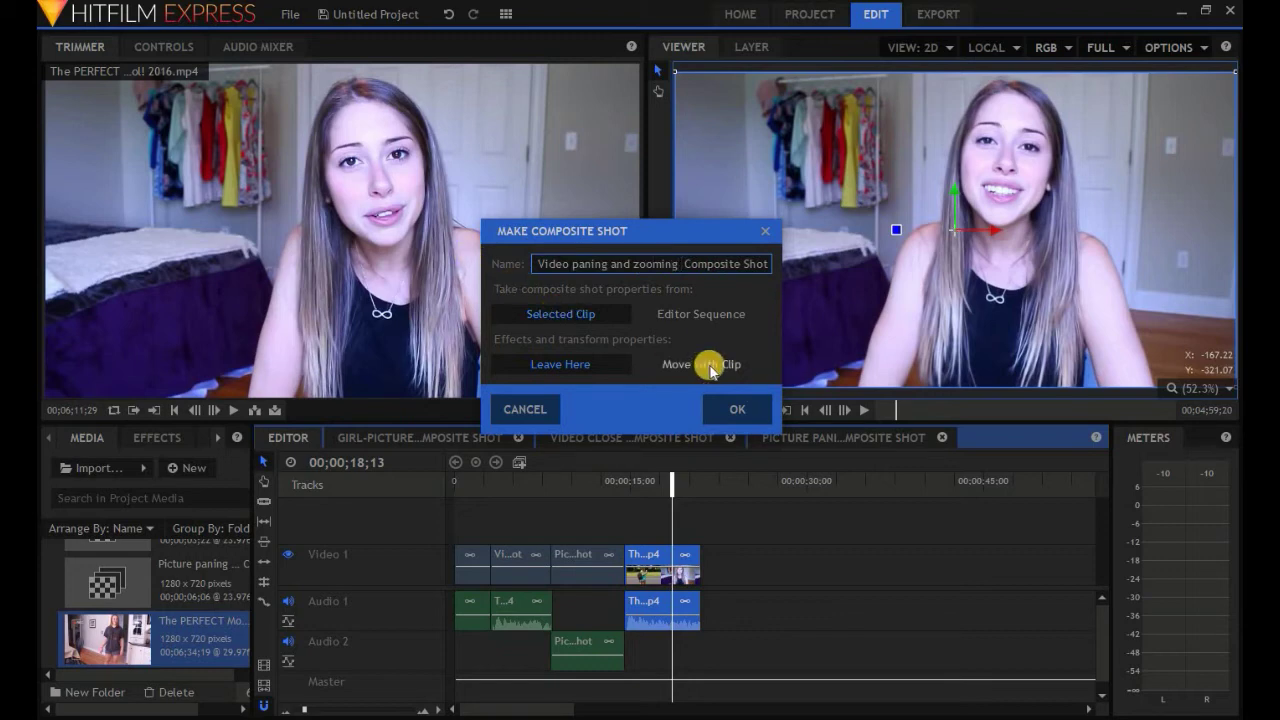
pyautogui.click(726, 408)
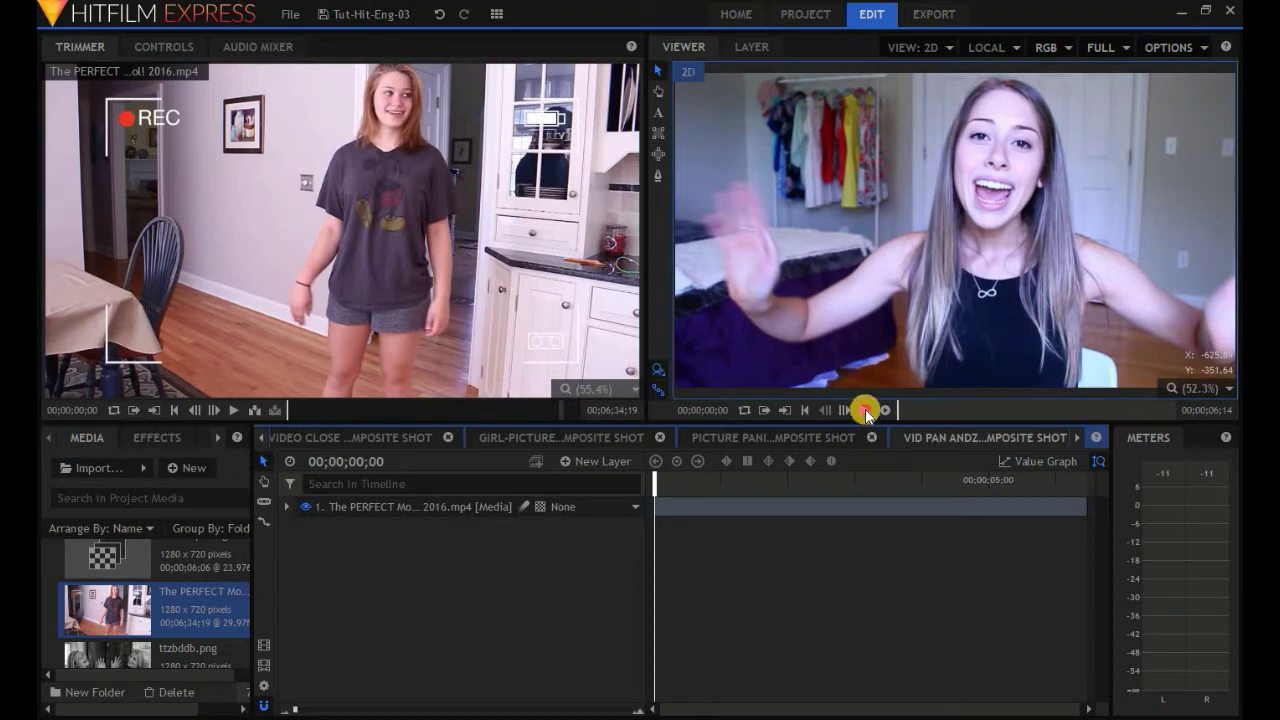
# - Preview the new composite shot, then add Position and Scale keyframes on its first frame
pyautogui.click(866, 411)
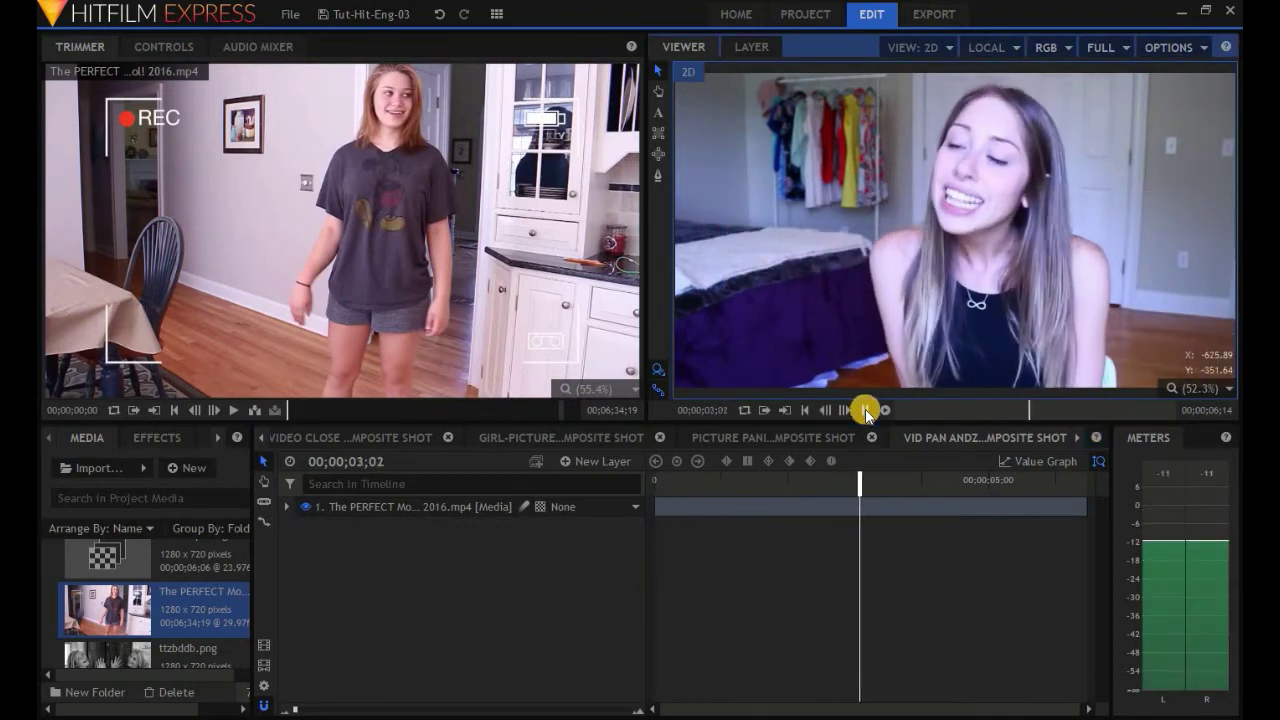
pyautogui.click(866, 412)
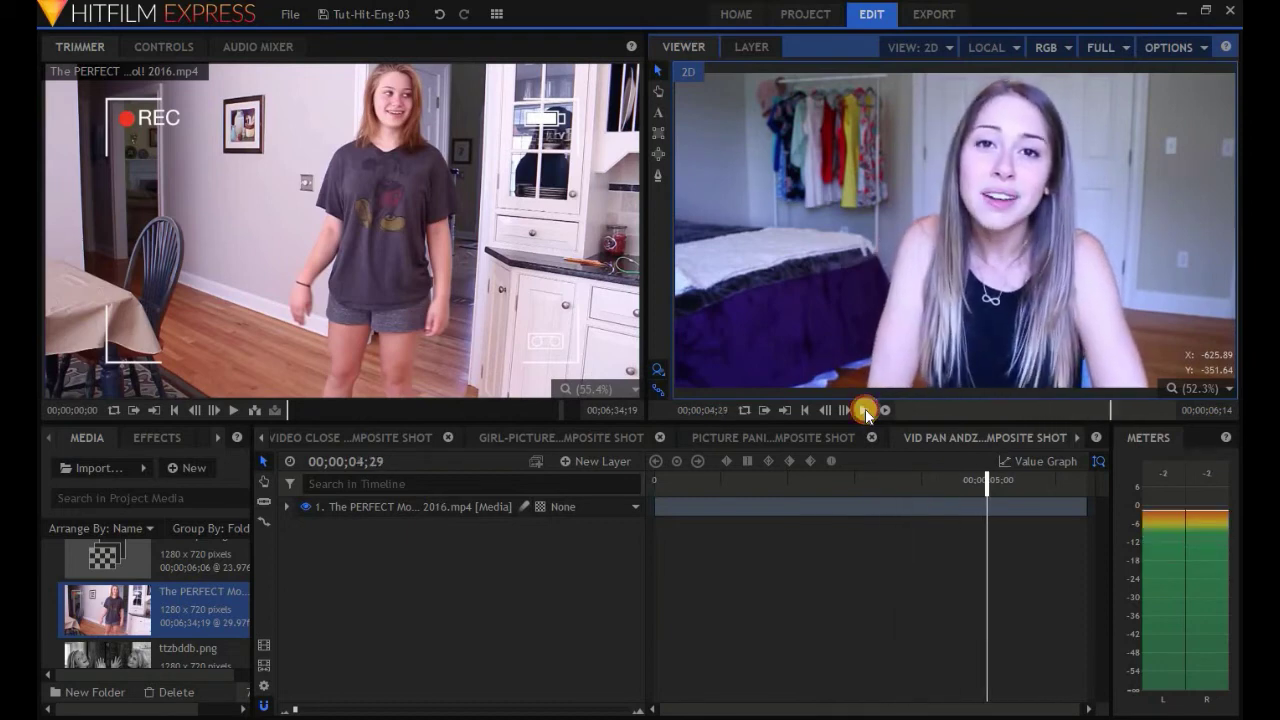
pyautogui.click(651, 485)
pyautogui.moveTo(651, 485); pyautogui.dragTo(651, 488)
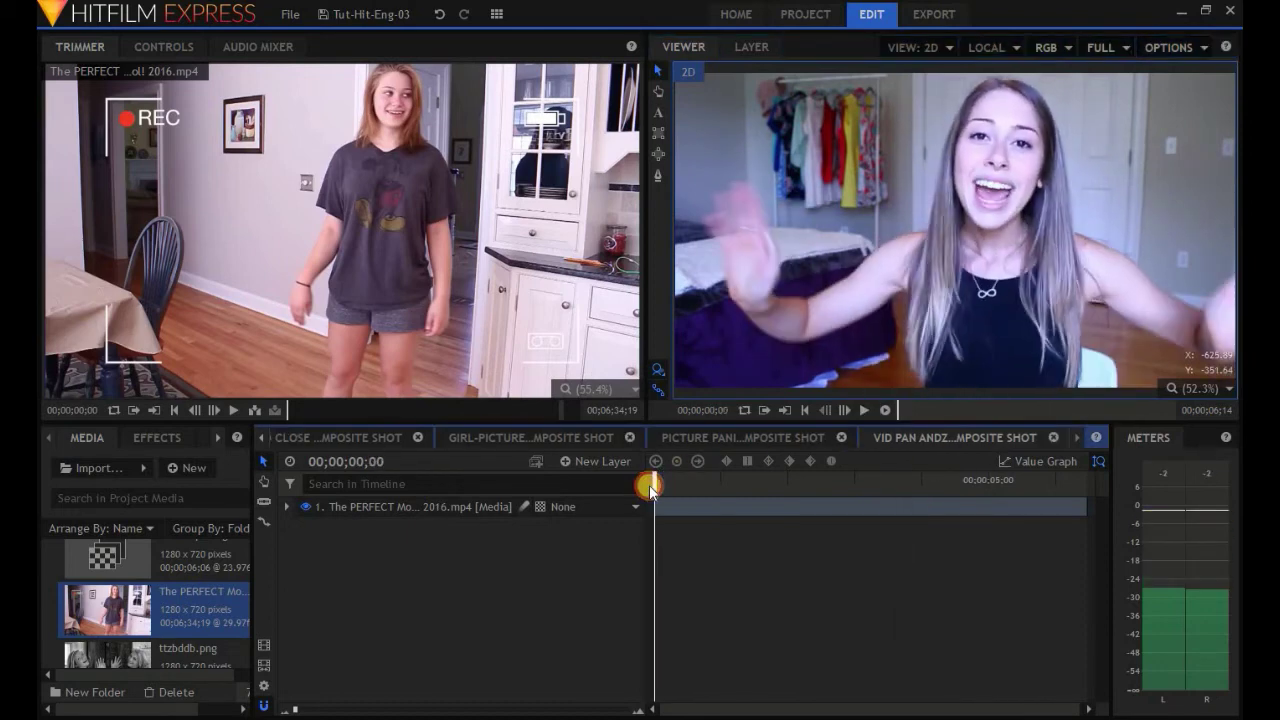
pyautogui.click(286, 508)
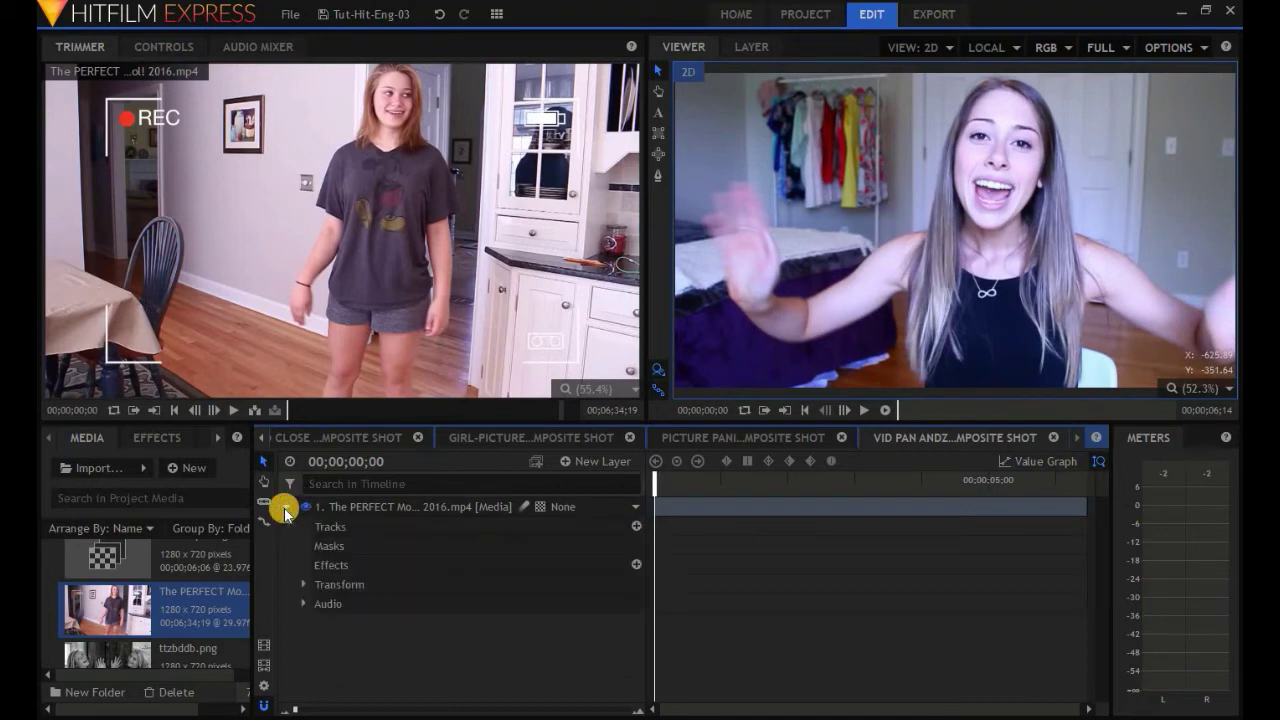
pyautogui.click(302, 585)
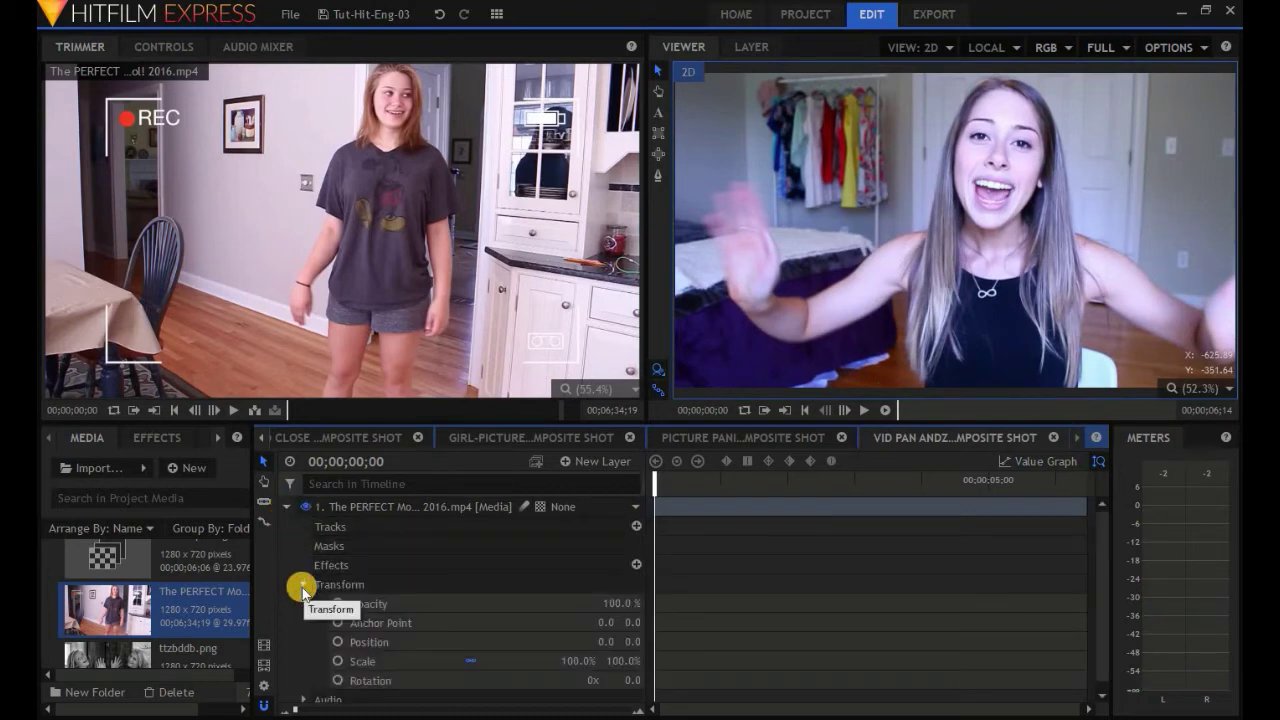
pyautogui.click(336, 642)
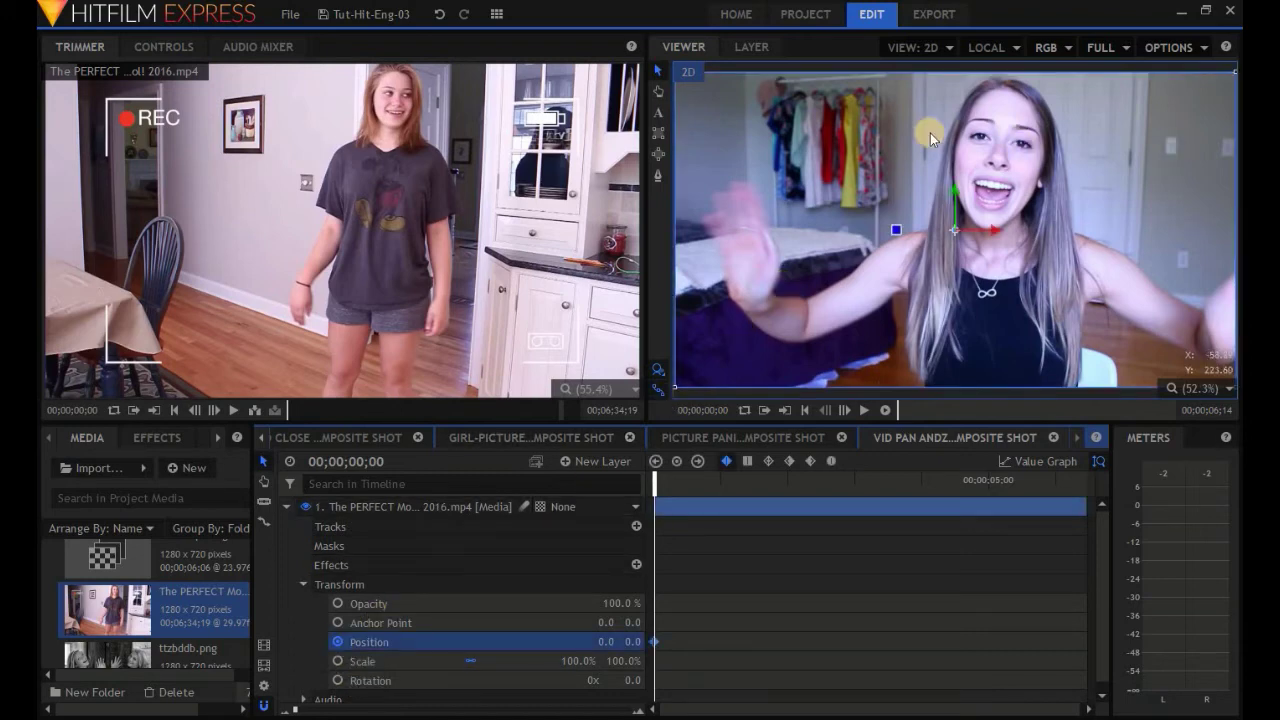
pyautogui.click(337, 661)
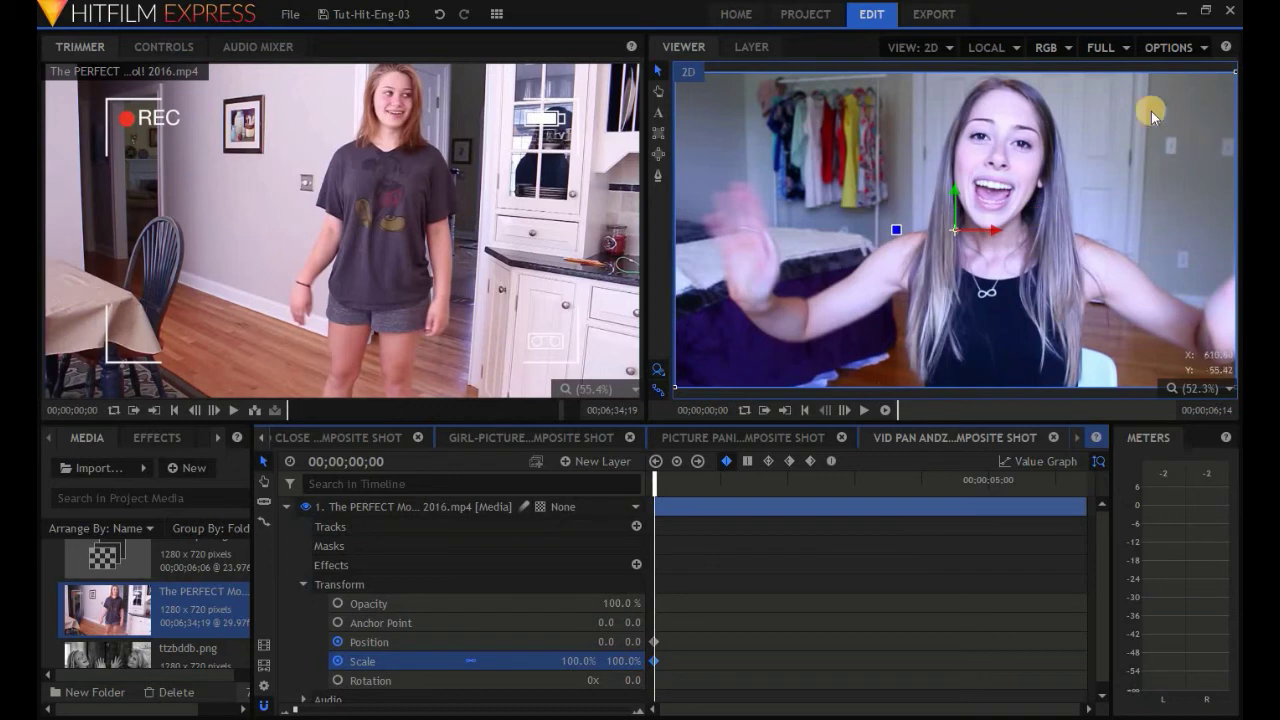
# - At 00;00;01;26, zoom the video to 180% framing the woman's face, then select the keyframes for a 05;00 hold
pyautogui.click(778, 480)
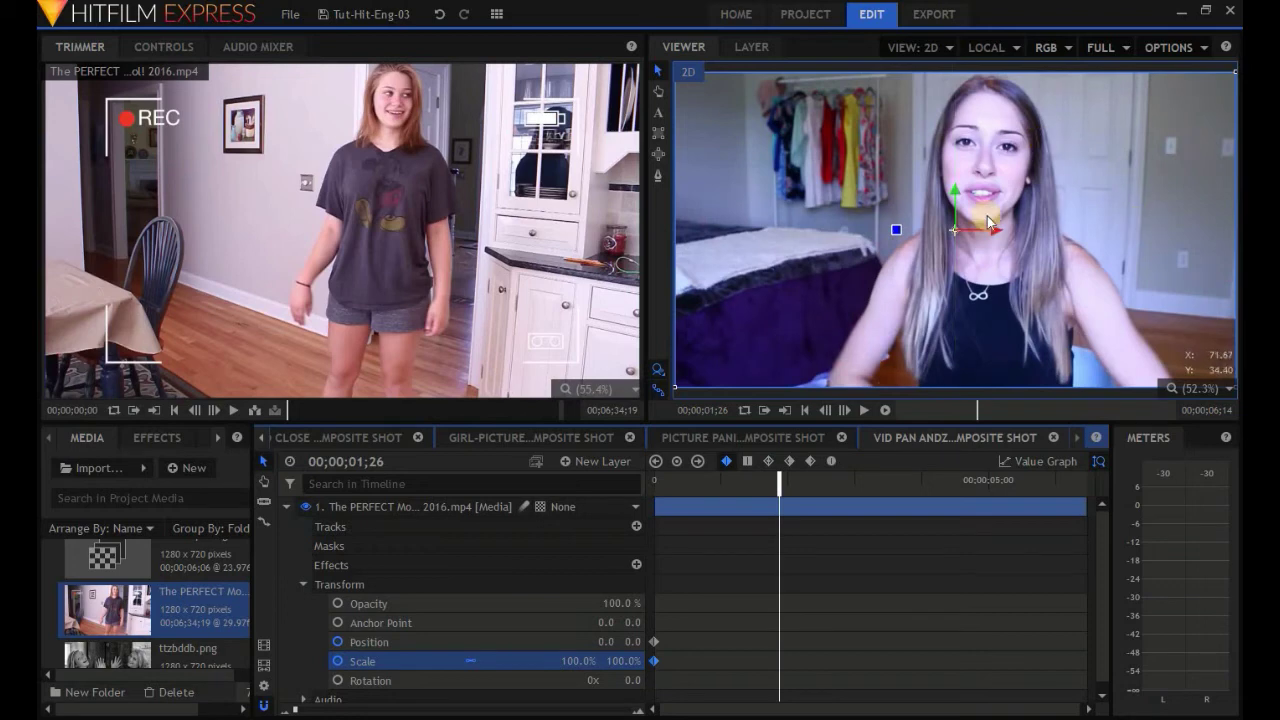
pyautogui.click(578, 661)
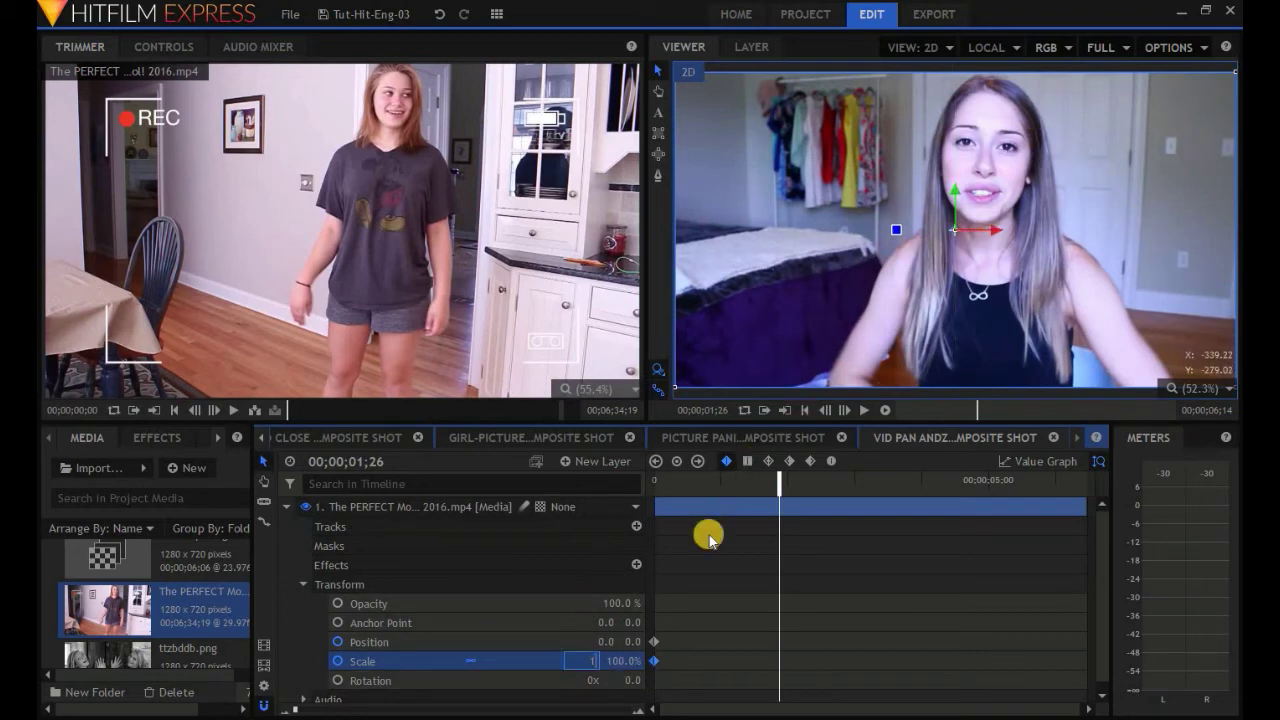
pyautogui.press('Return')
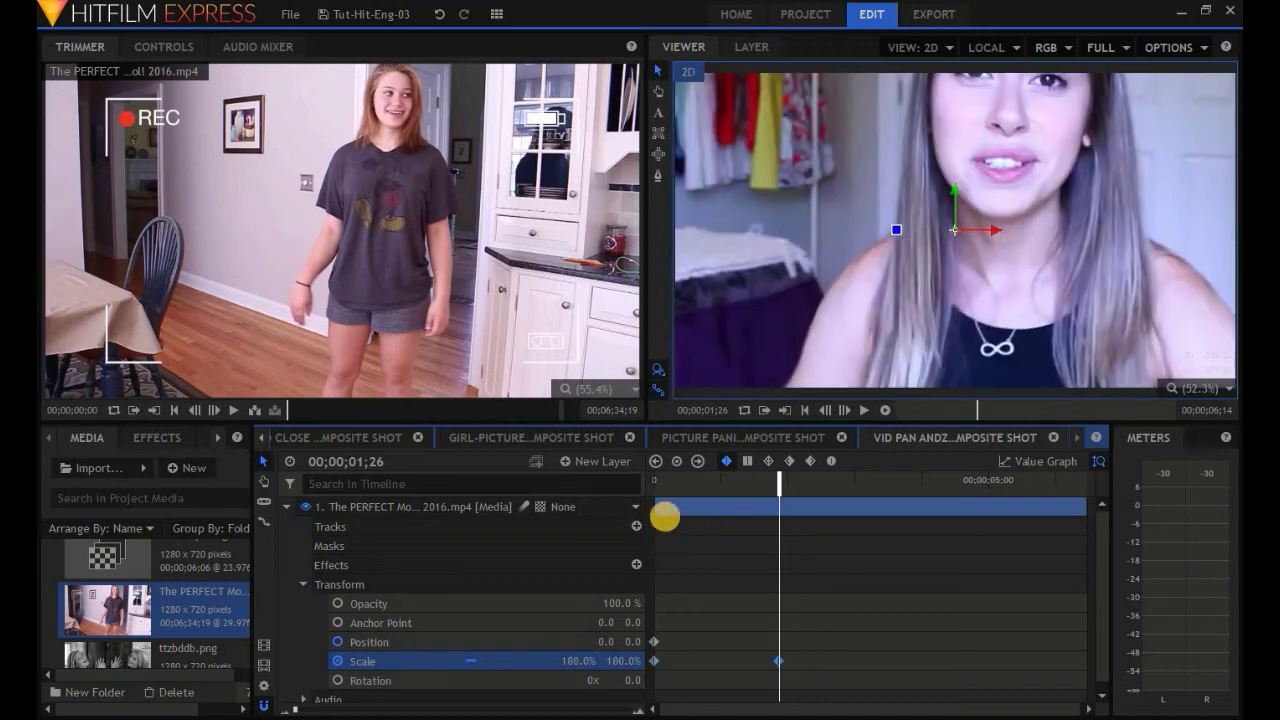
pyautogui.moveTo(1146, 183); pyautogui.dragTo(1106, 294)
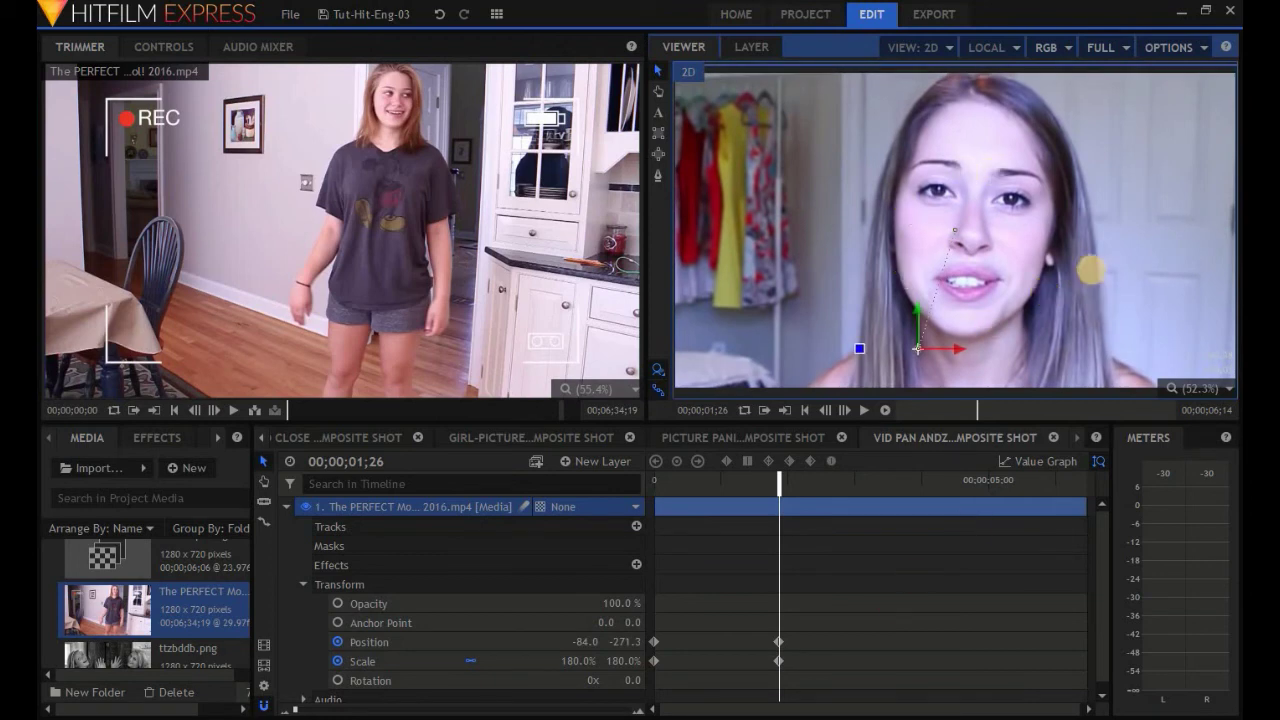
pyautogui.click(989, 481)
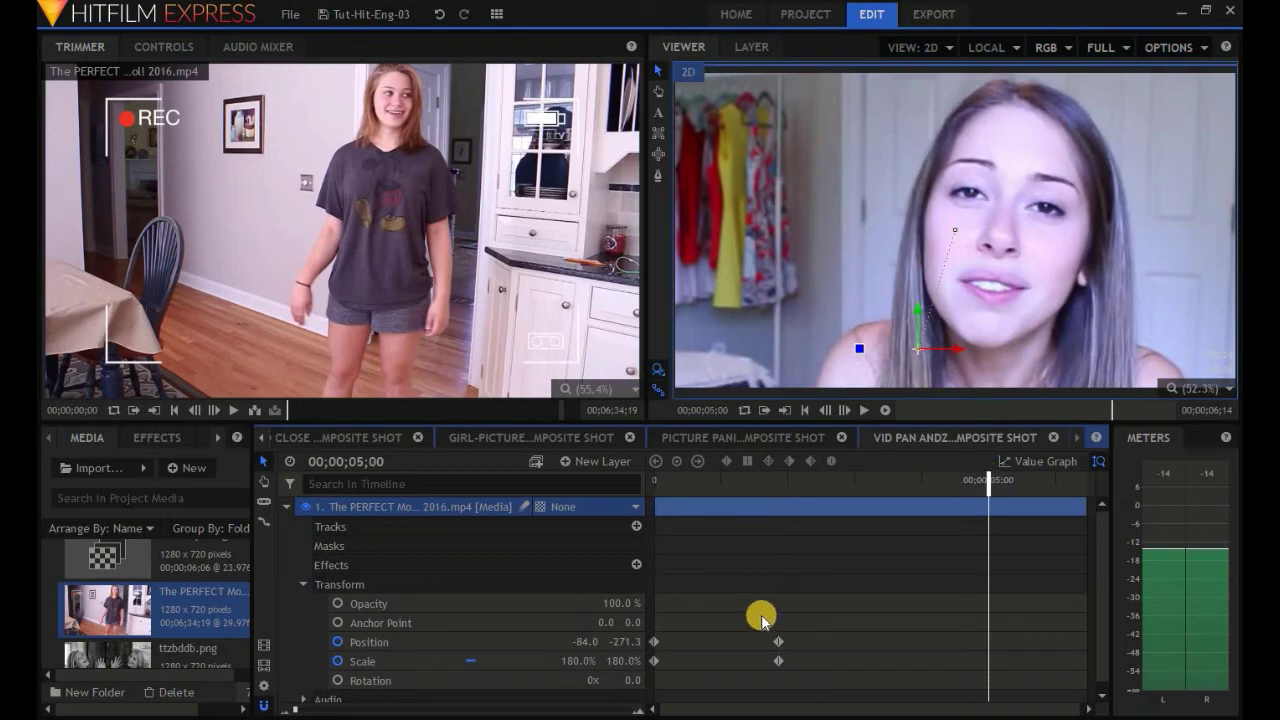
pyautogui.moveTo(761, 616); pyautogui.dragTo(805, 664)
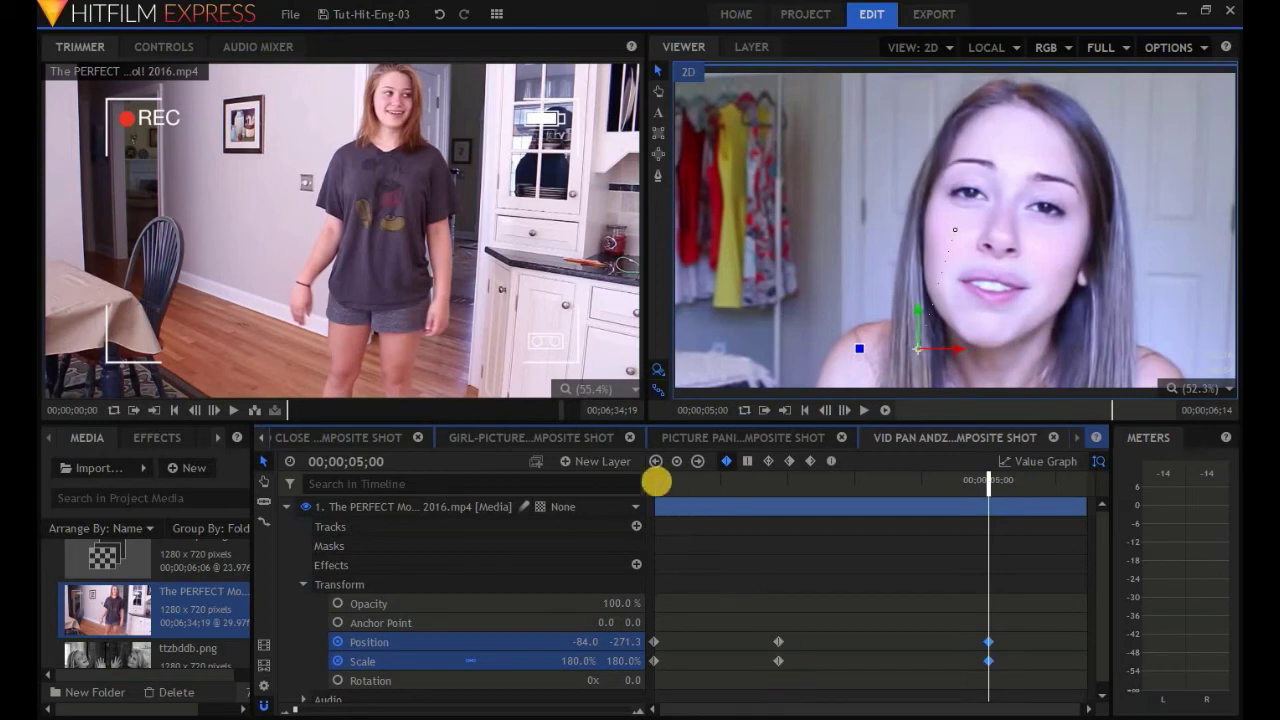
# - Replay the shot from its first frame to check the zoom
pyautogui.click(657, 482)
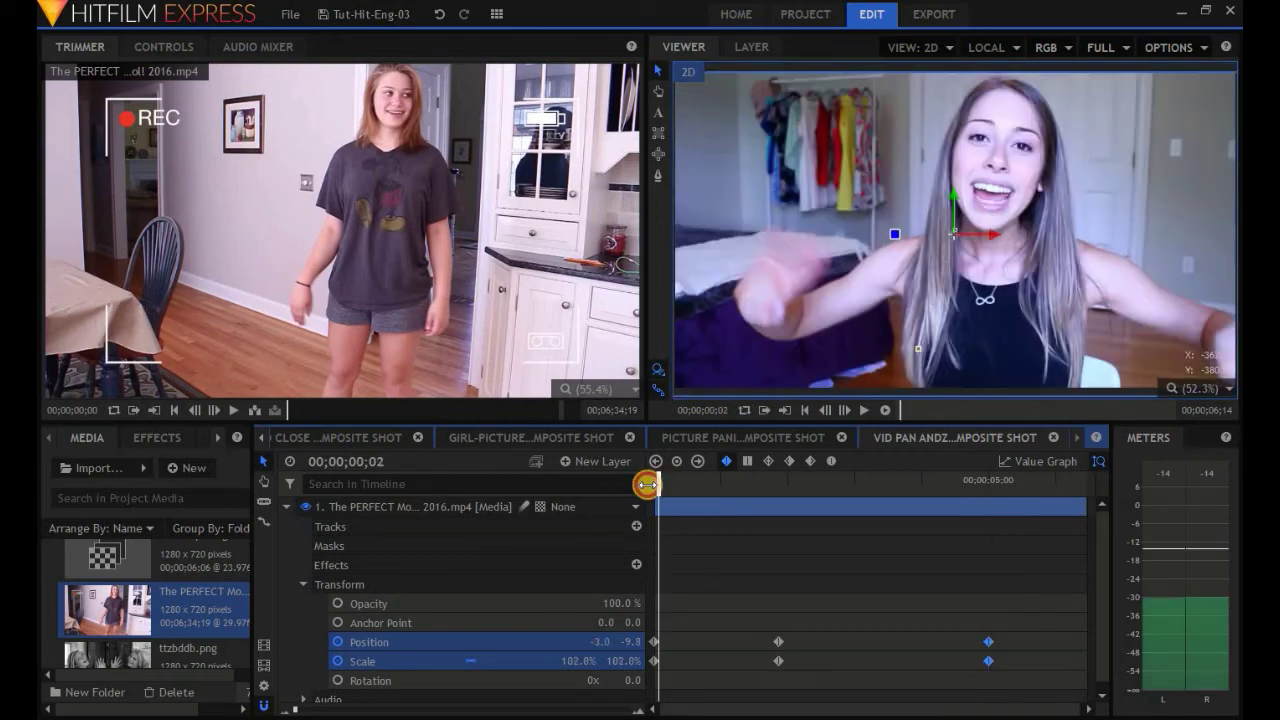
pyautogui.moveTo(656, 487); pyautogui.dragTo(645, 483)
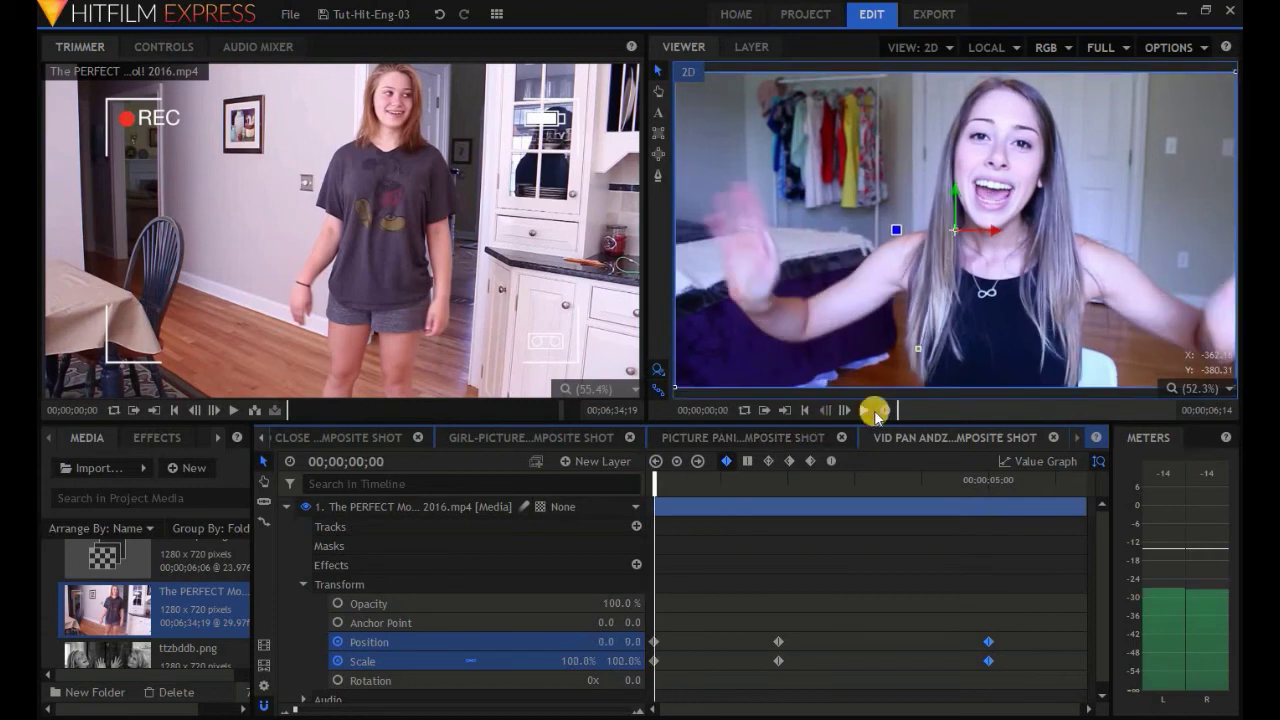
pyautogui.click(866, 410)
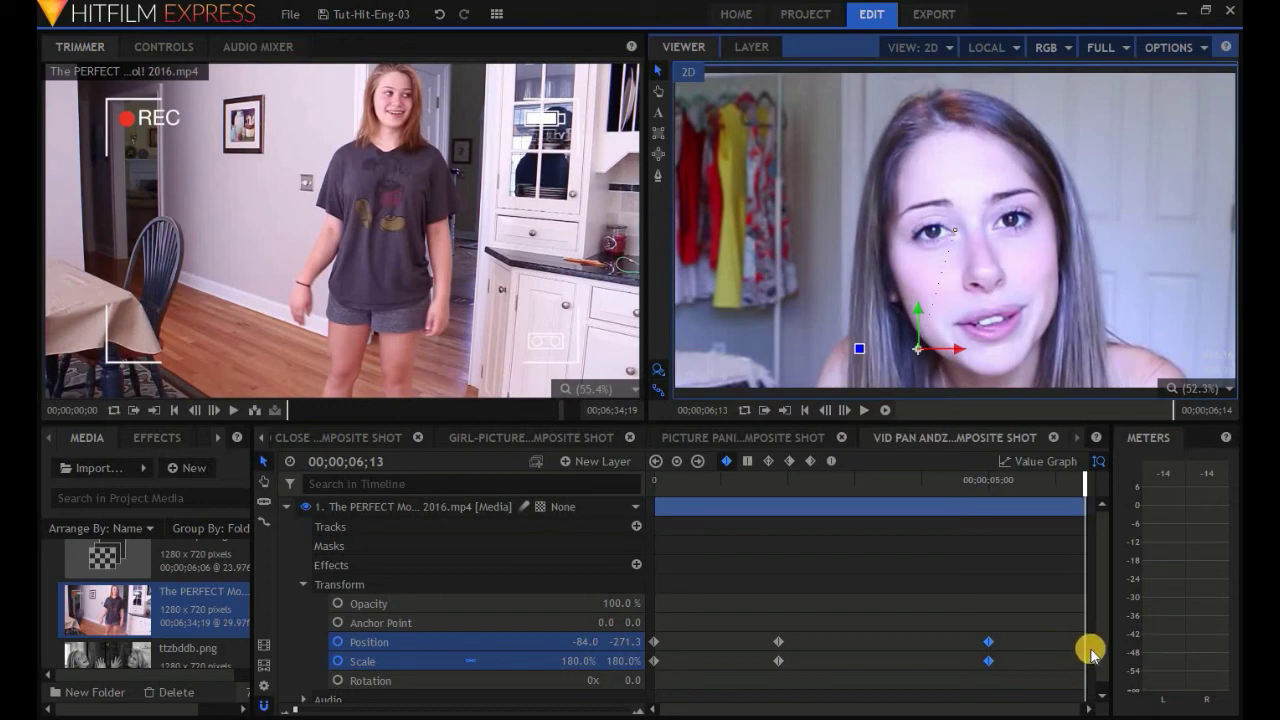
# - At 06;13, return Scale to 100% and recentre the video, then preview from the start
pyautogui.click(574, 661)
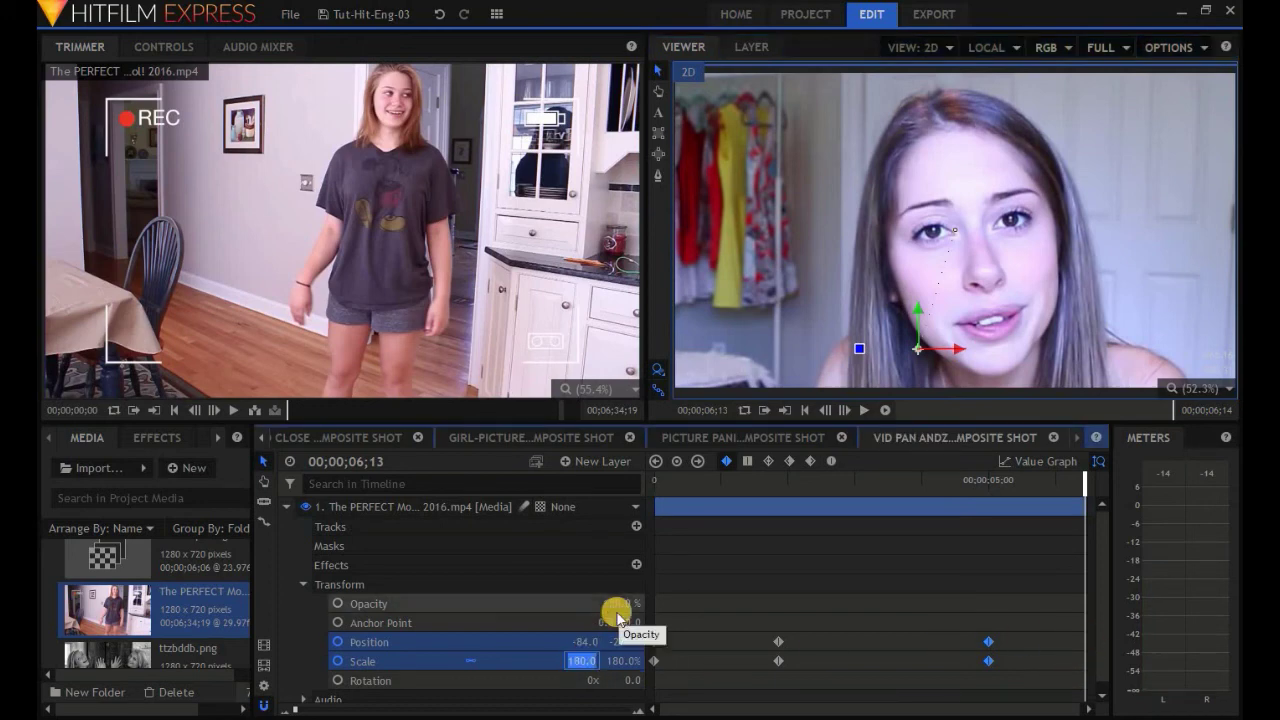
pyautogui.write('100')
pyautogui.press('Return')
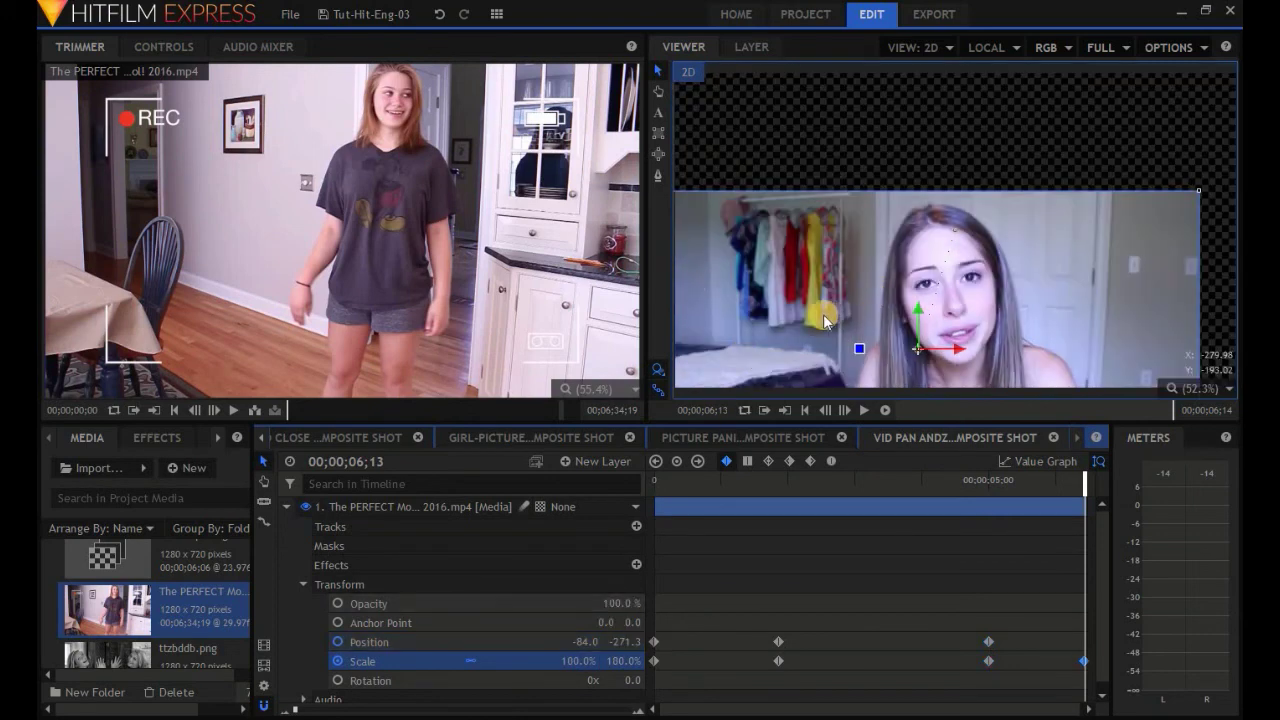
pyautogui.moveTo(826, 320); pyautogui.dragTo(860, 200)
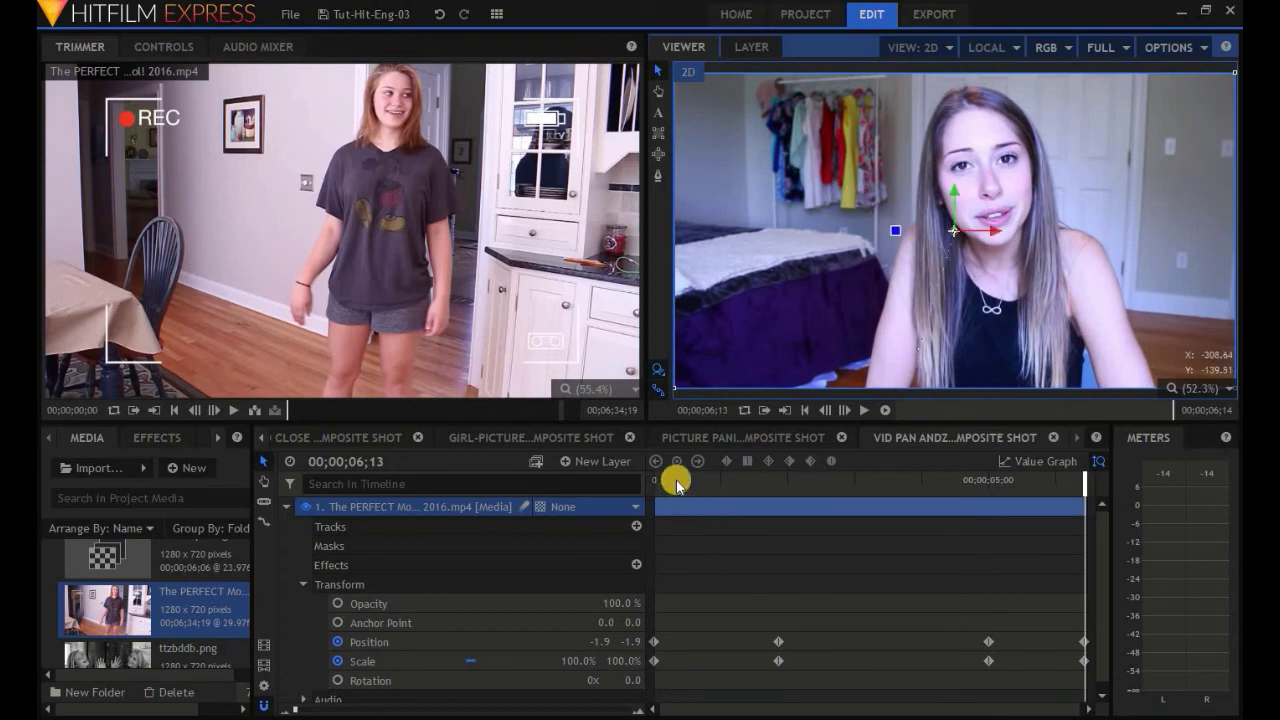
pyautogui.click(658, 485)
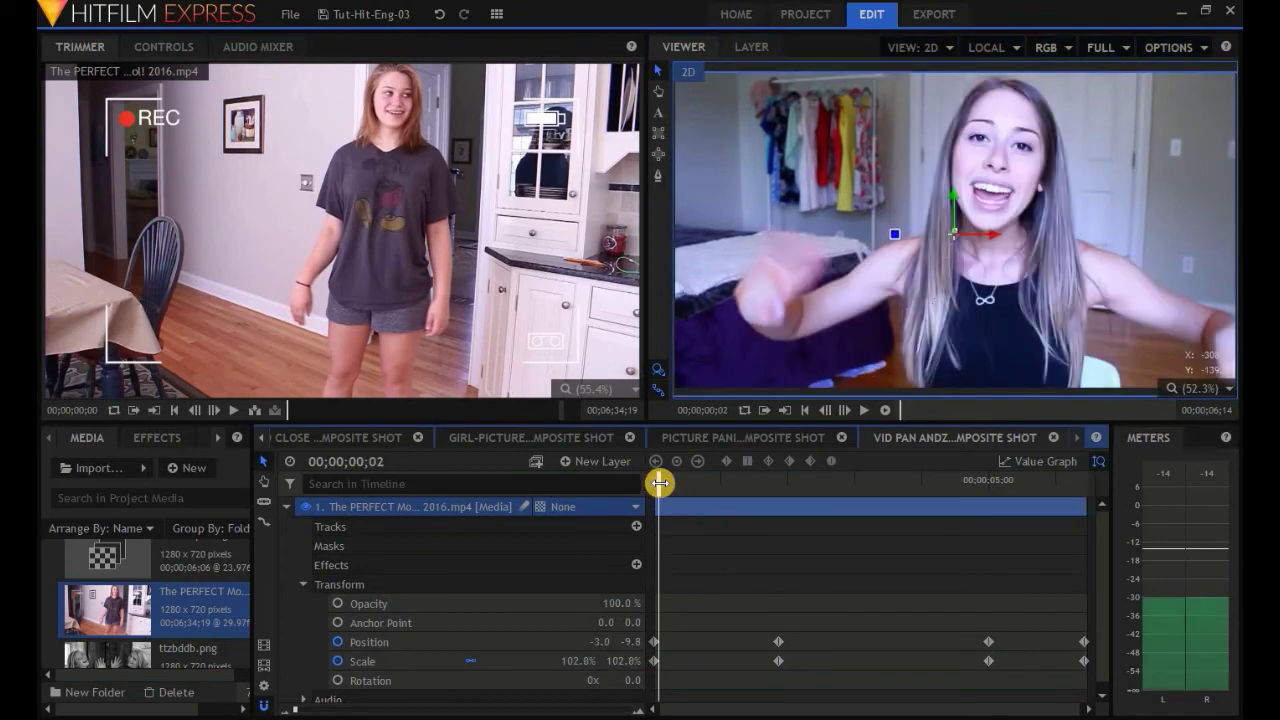
pyautogui.moveTo(660, 483); pyautogui.dragTo(654, 484)
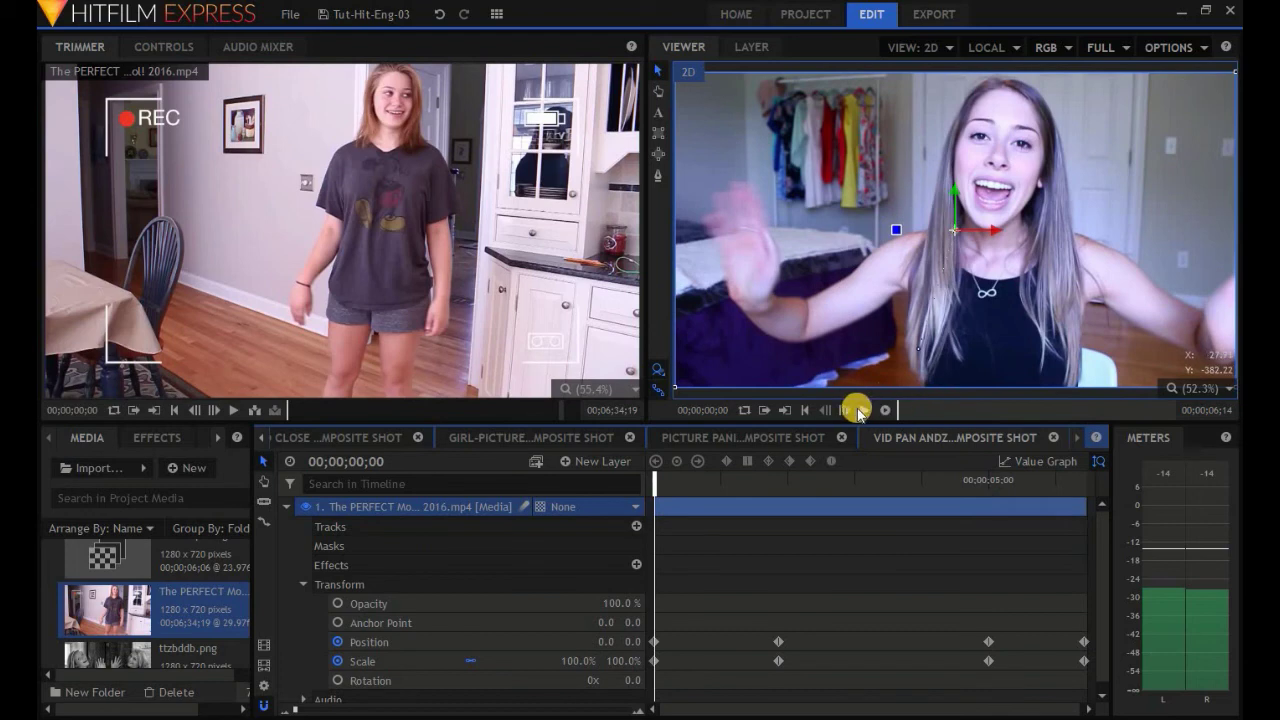
pyautogui.click(857, 409)
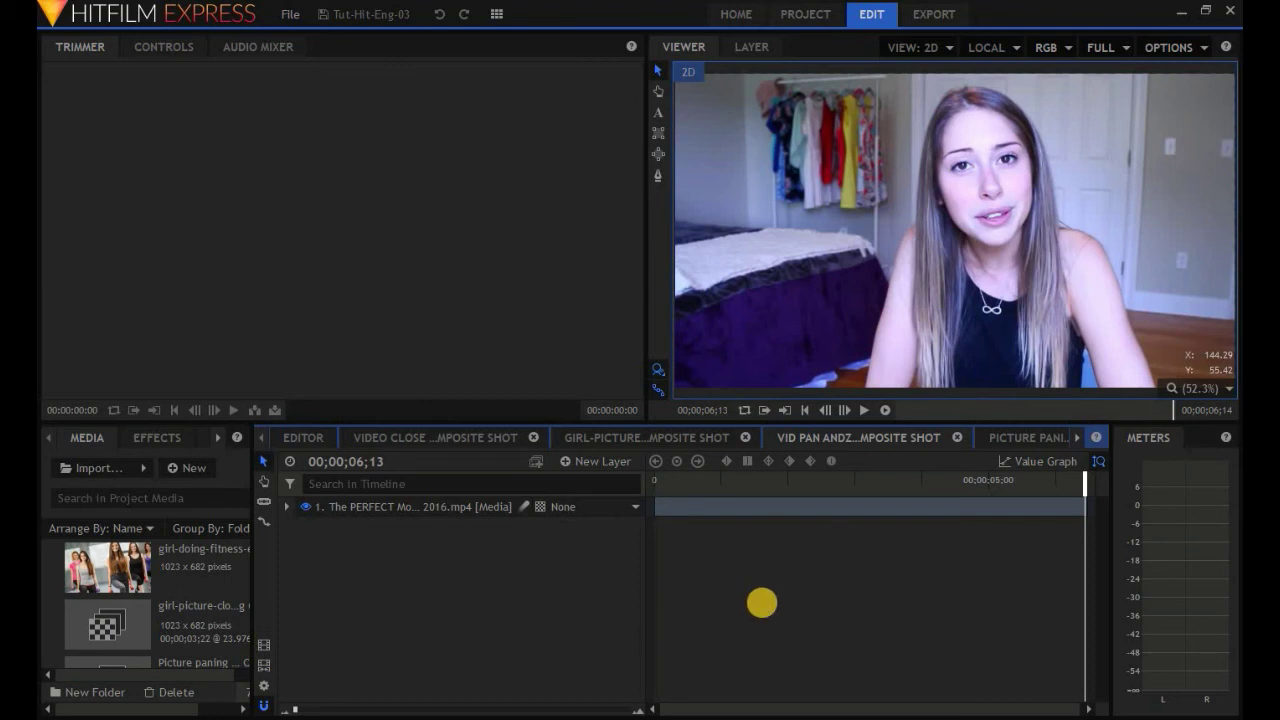
# - Add the Editor timeline to the export queue via Export Contents and go to the Export screen
pyautogui.click(312, 439)
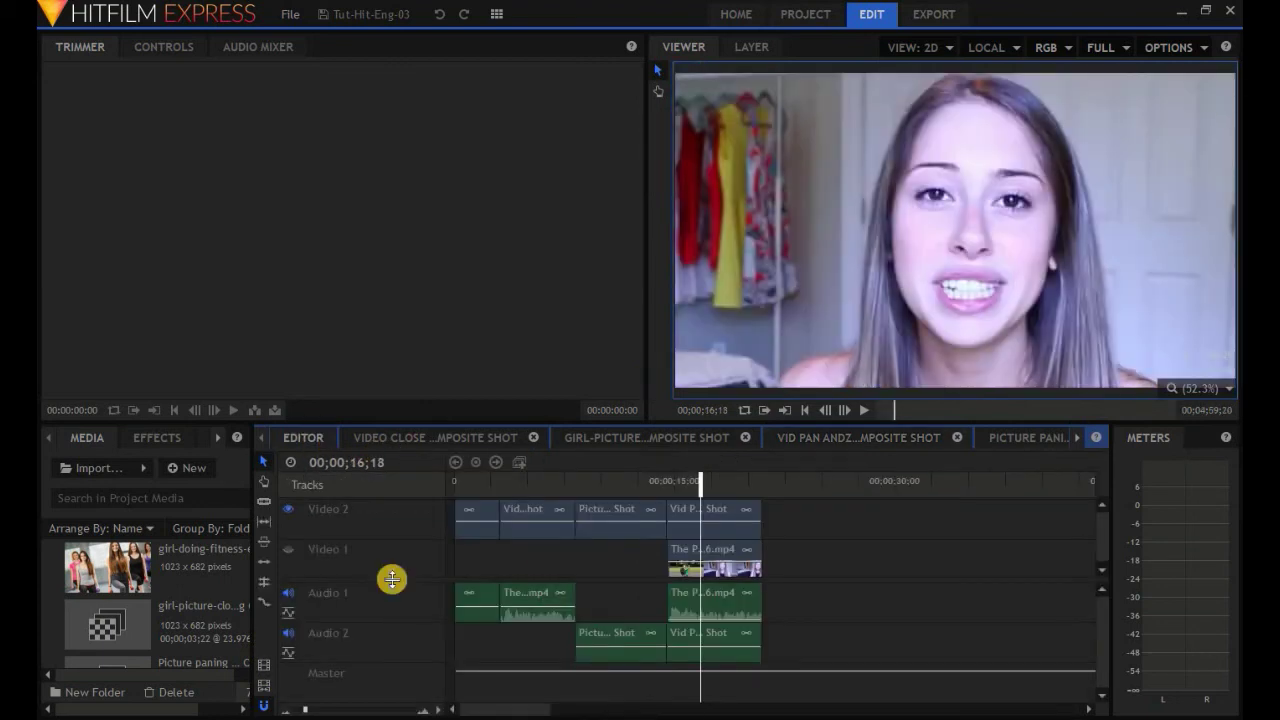
pyautogui.click(264, 668)
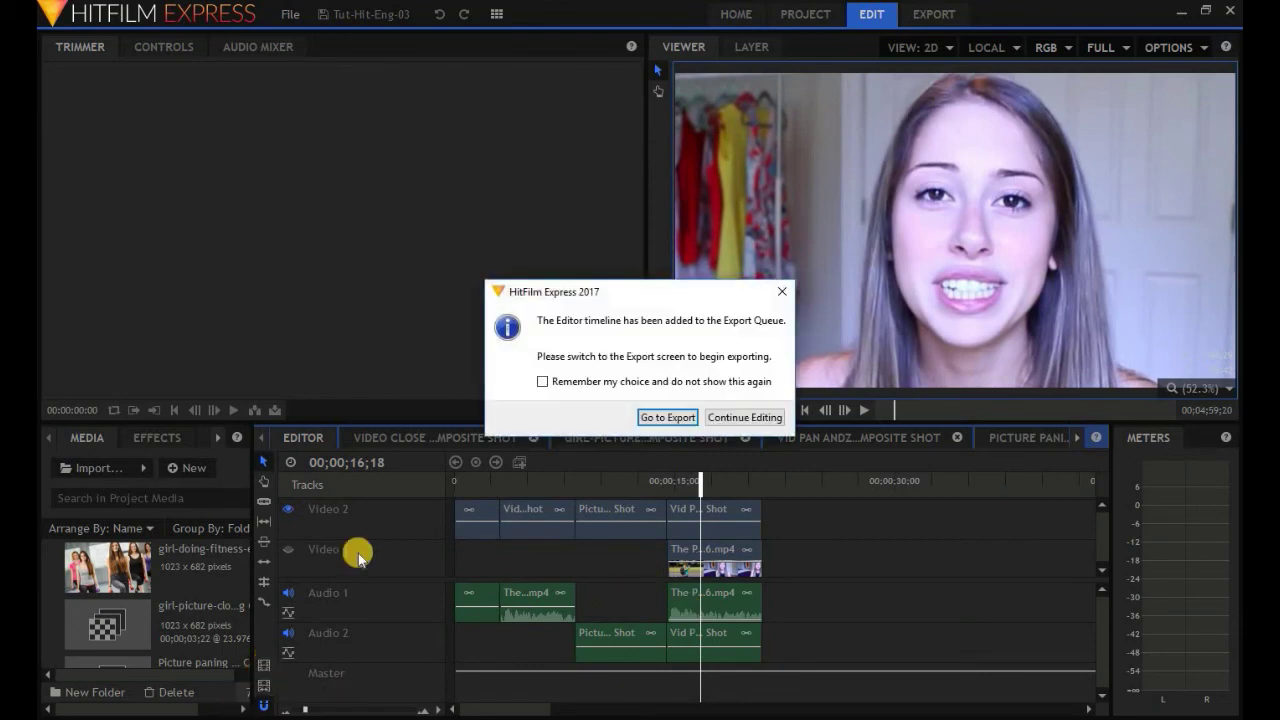
pyautogui.click(653, 420)
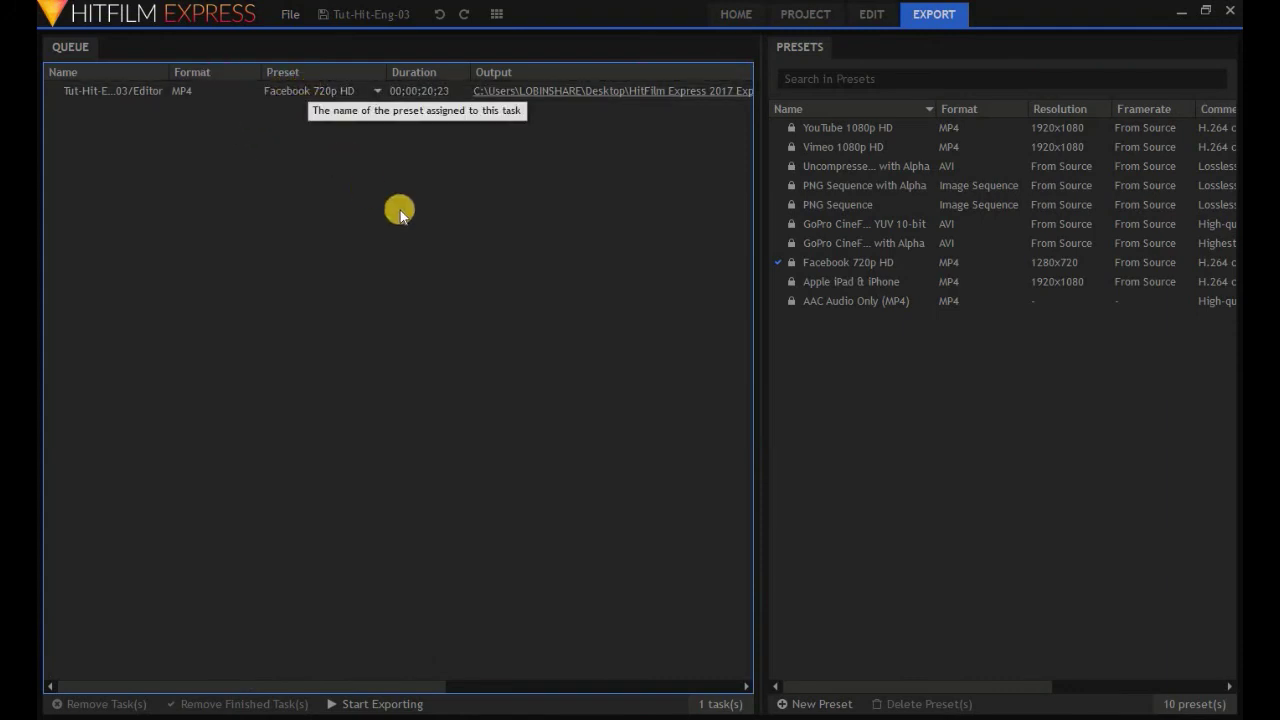
# - Save the queued export as Tutorial ENG 03.mp4 in the HitFilm Express 2017 Exports folder and start exporting
pyautogui.click(558, 89)
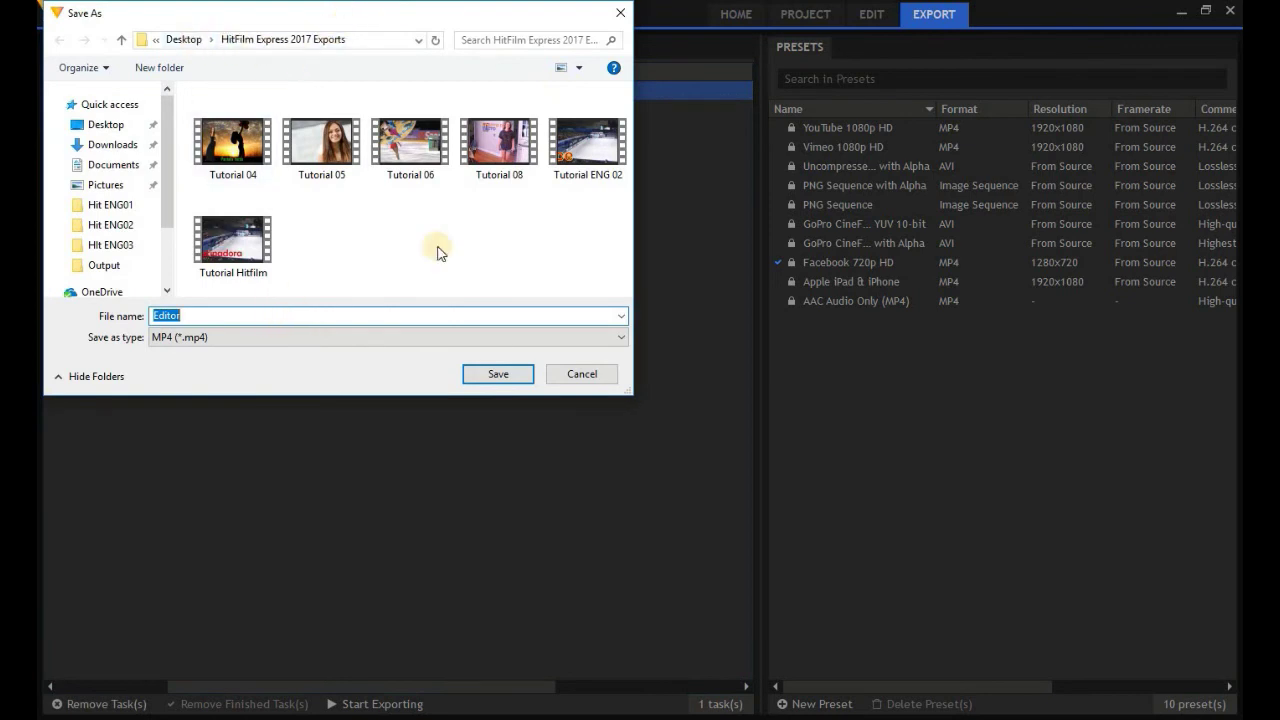
pyautogui.write('Tutorial ENG 03')
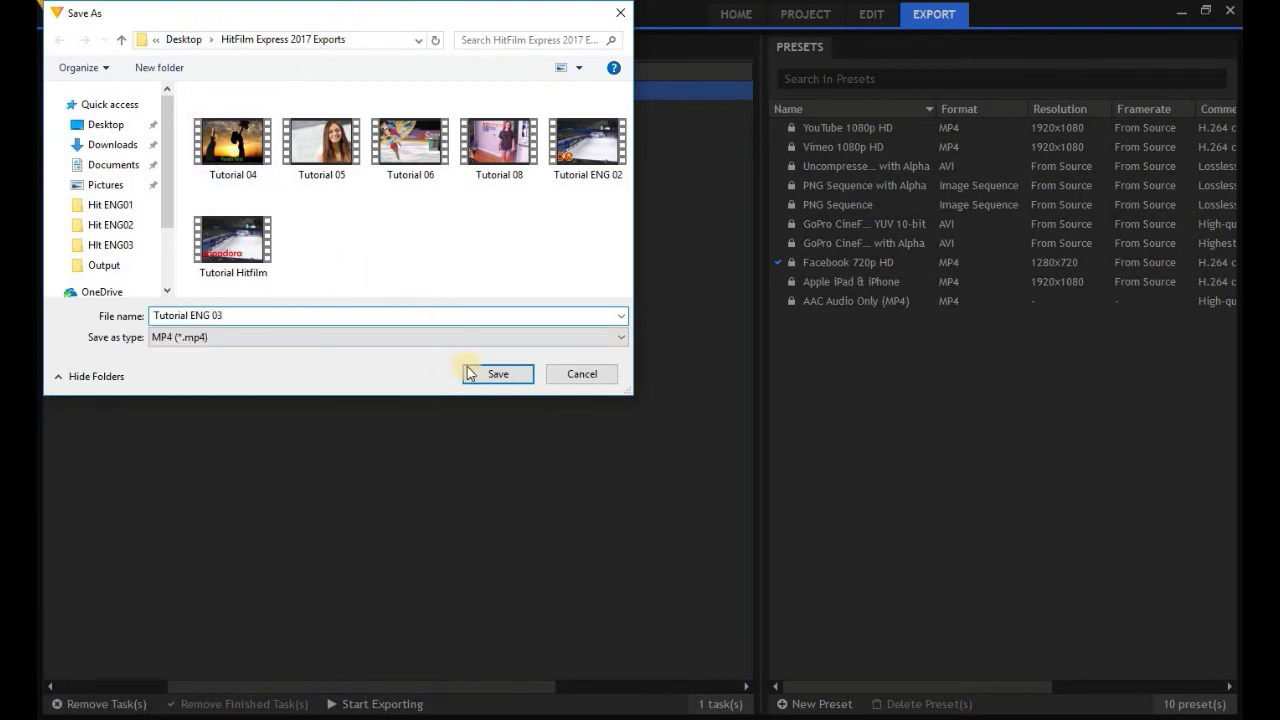
pyautogui.click(492, 374)
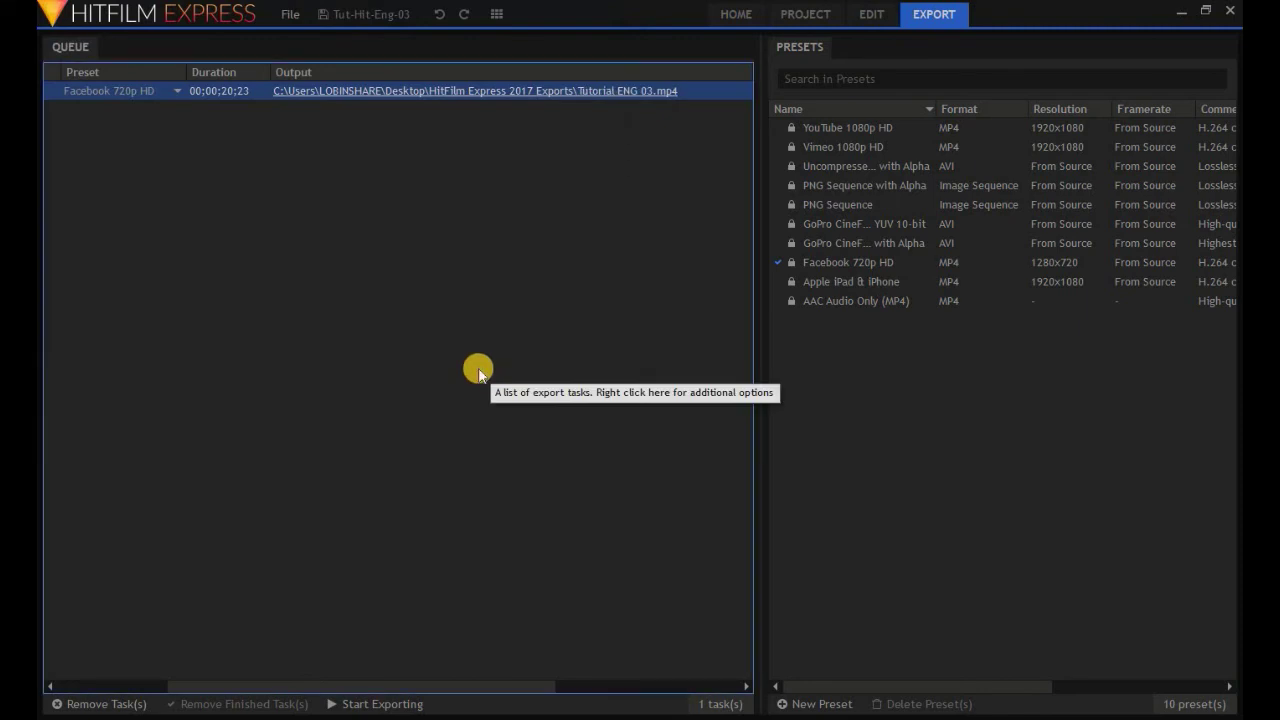
pyautogui.click(388, 704)
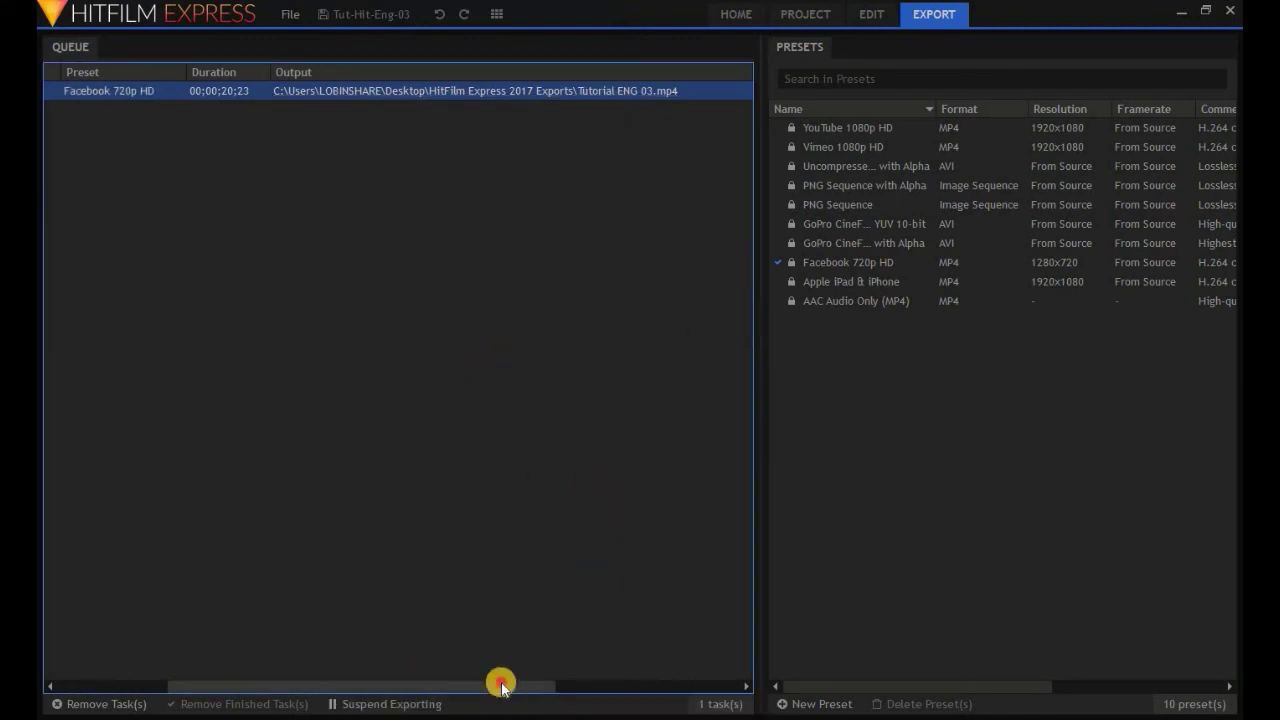
pyautogui.moveTo(501, 685); pyautogui.dragTo(642, 676)
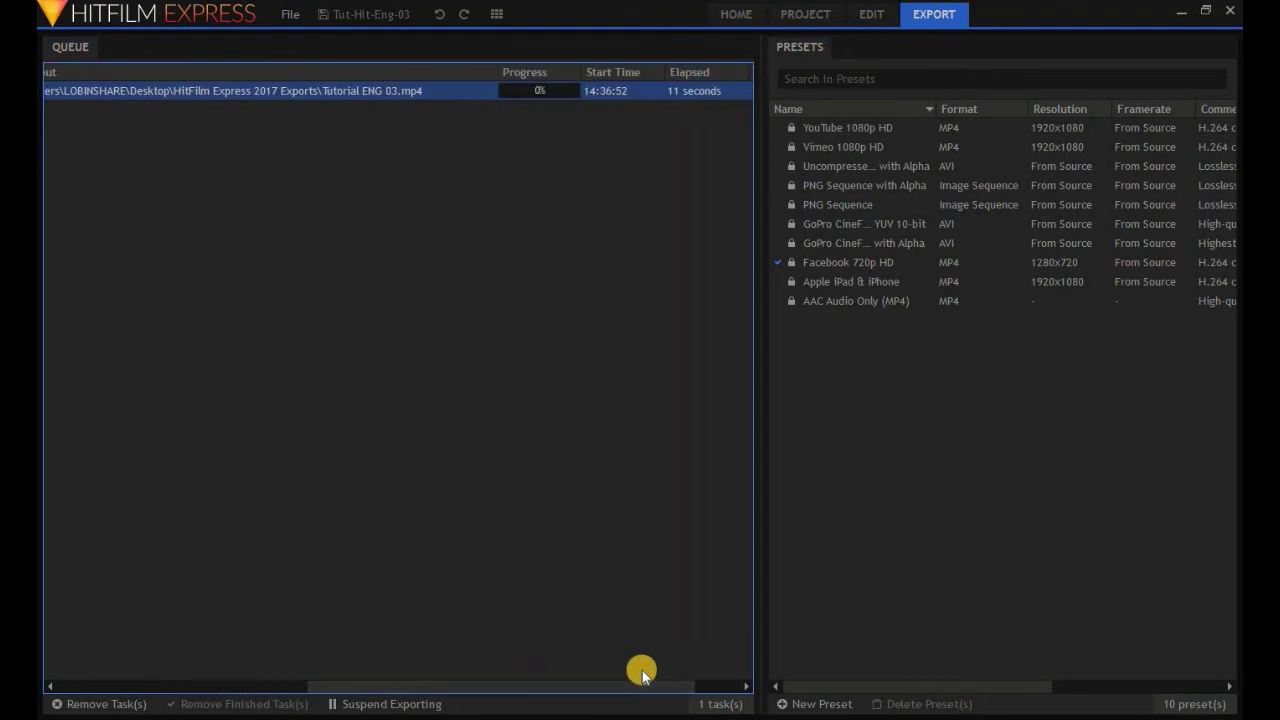